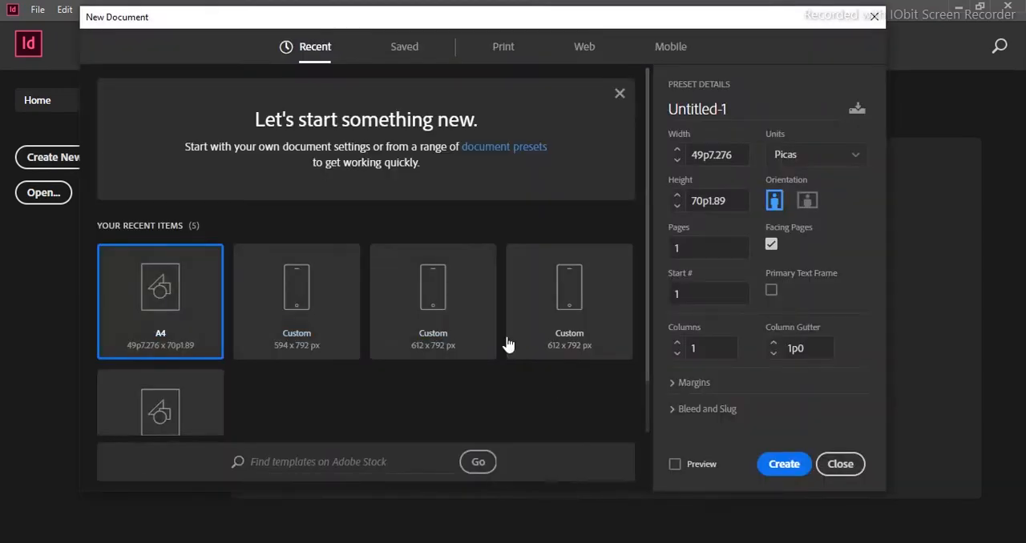
- Create a new one-page document from the A4 print preset in portrait orientation with Facing Pages turned off
click(806, 156)
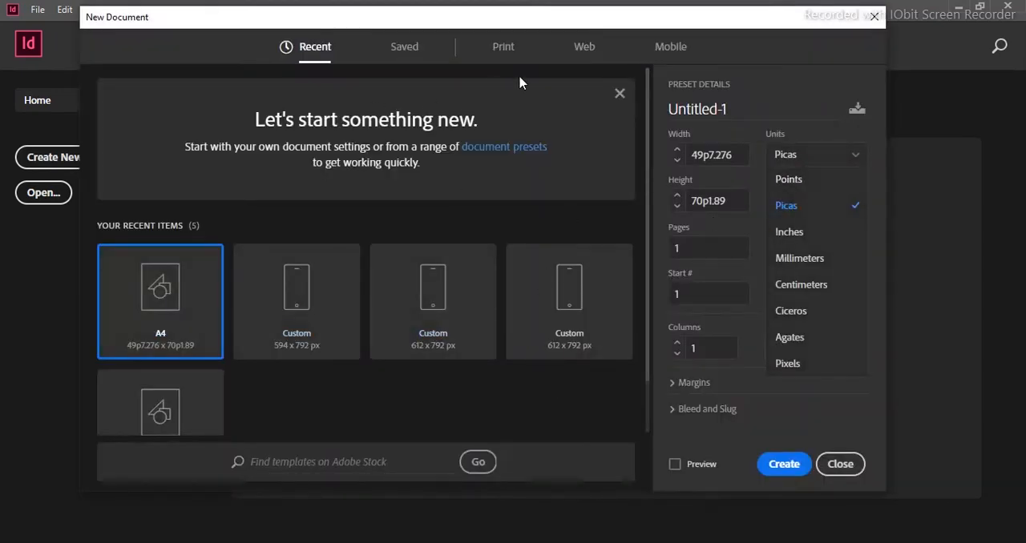
click(513, 51)
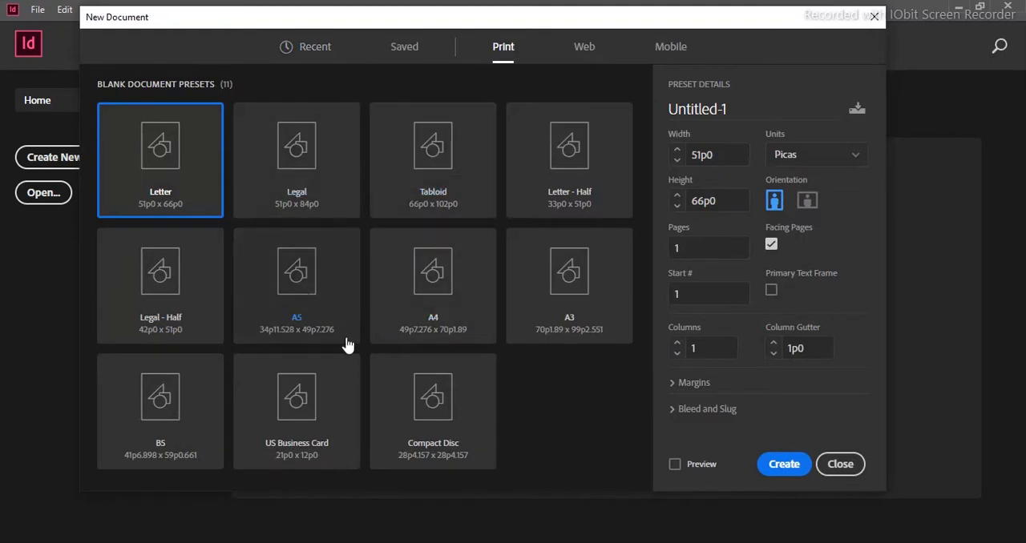
click(432, 281)
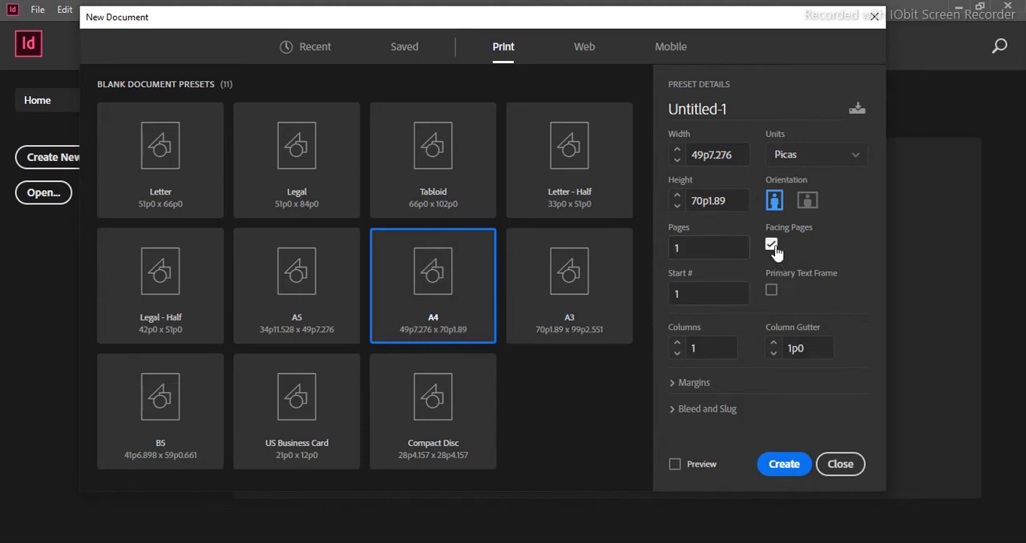
click(771, 247)
click(777, 466)
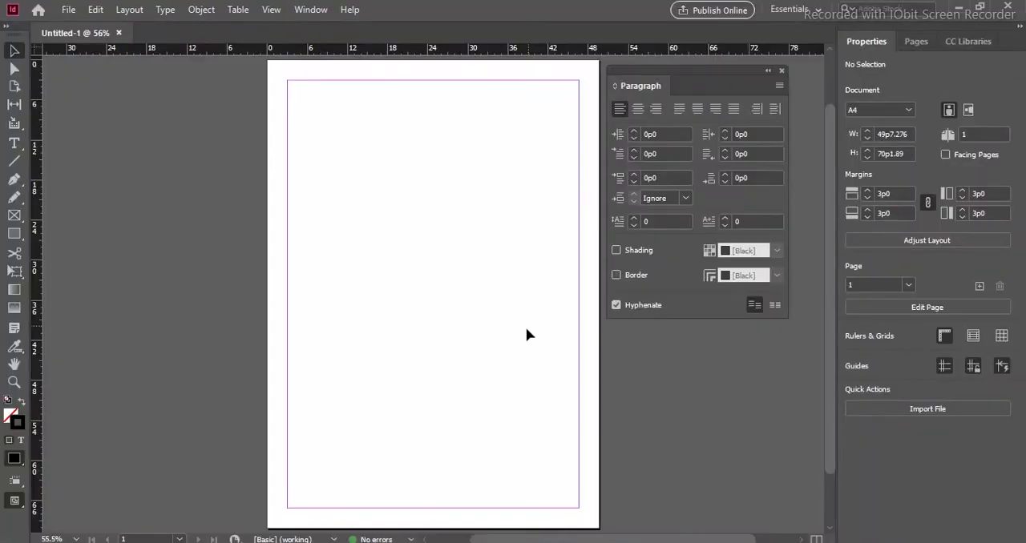
- Dock the floating Paragraph panel alongside Properties and bring the Properties panel to the front
drag(712, 75, 929, 41)
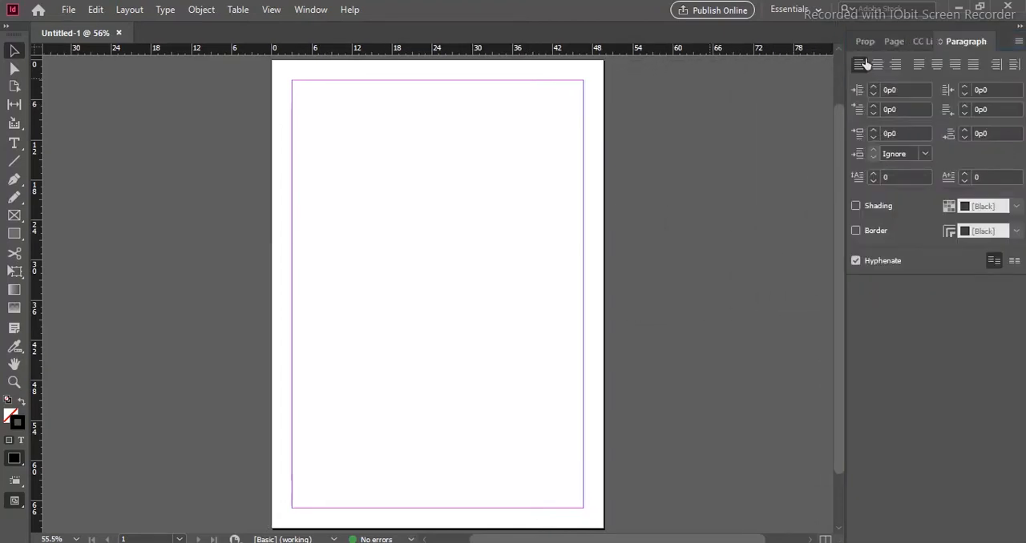
click(860, 43)
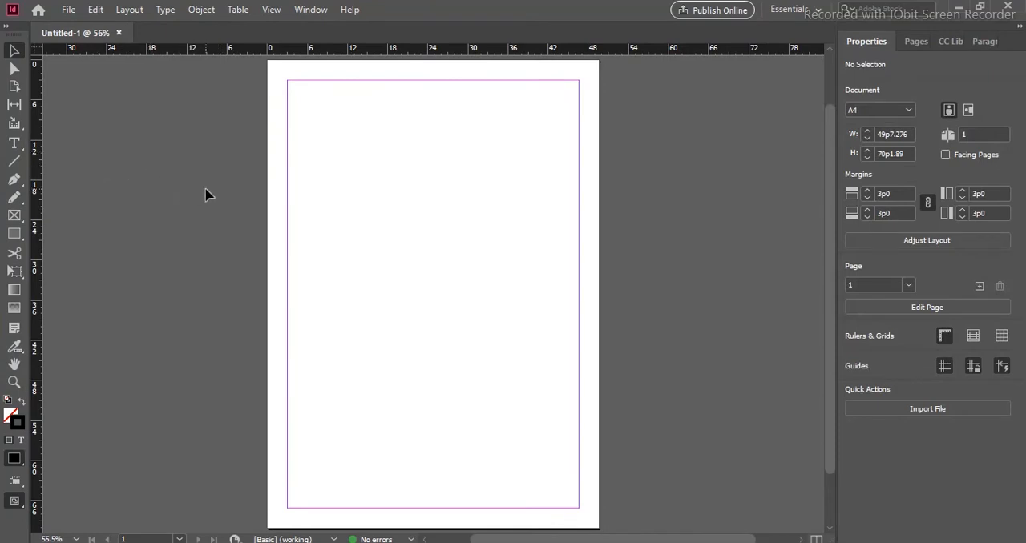
- Draw a text frame about 31p2 by 11p7 near the page's upper margin, enter "INDESIGNB CLASS 2", and dismiss the download manager alert
click(15, 144)
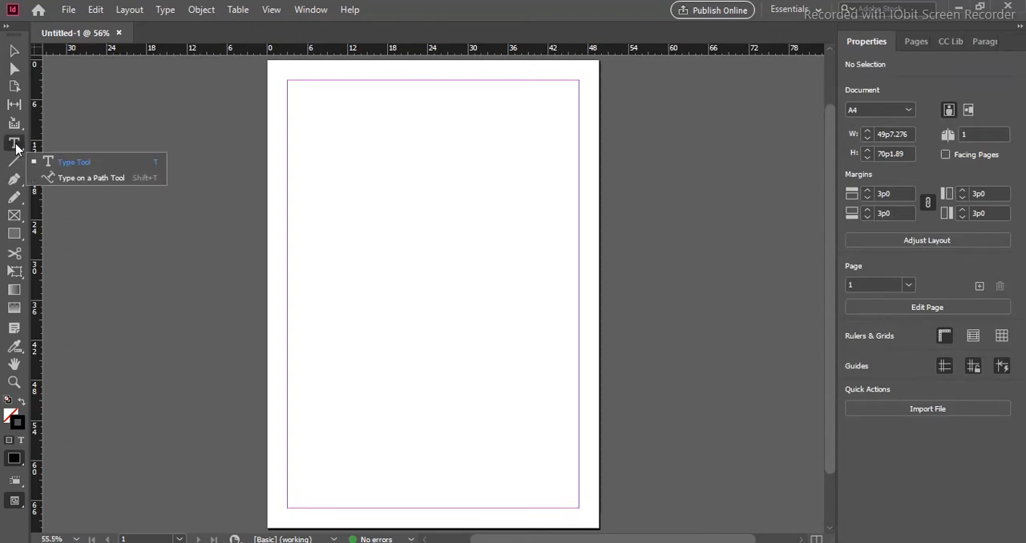
click(92, 163)
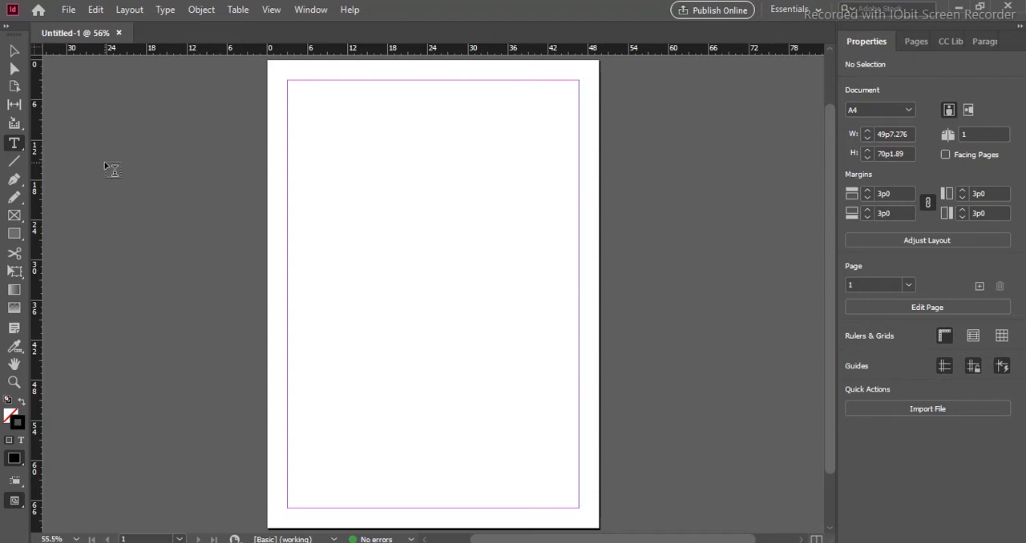
right_click(17, 147)
click(56, 160)
drag(288, 133, 495, 209)
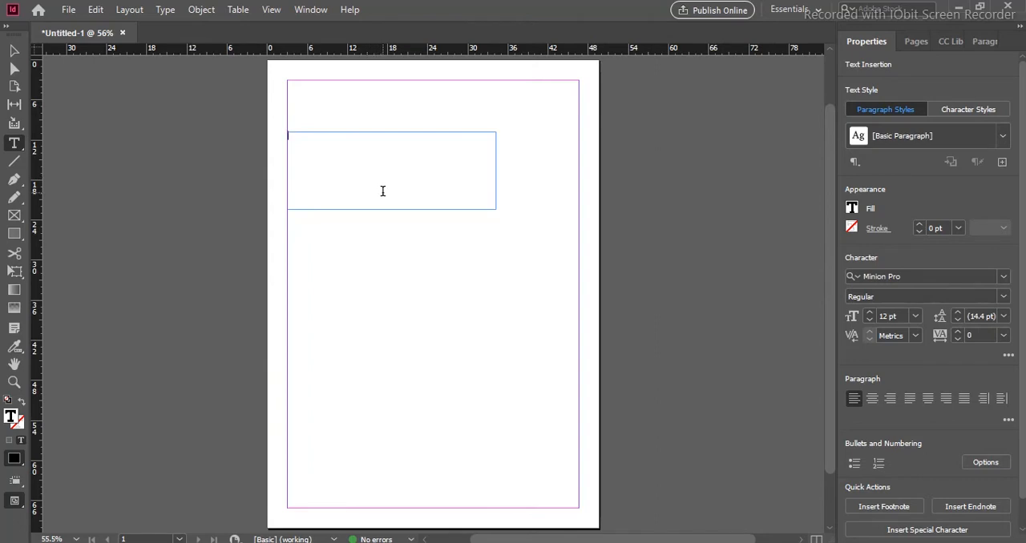
text(INDESIGNB CLASS 2)
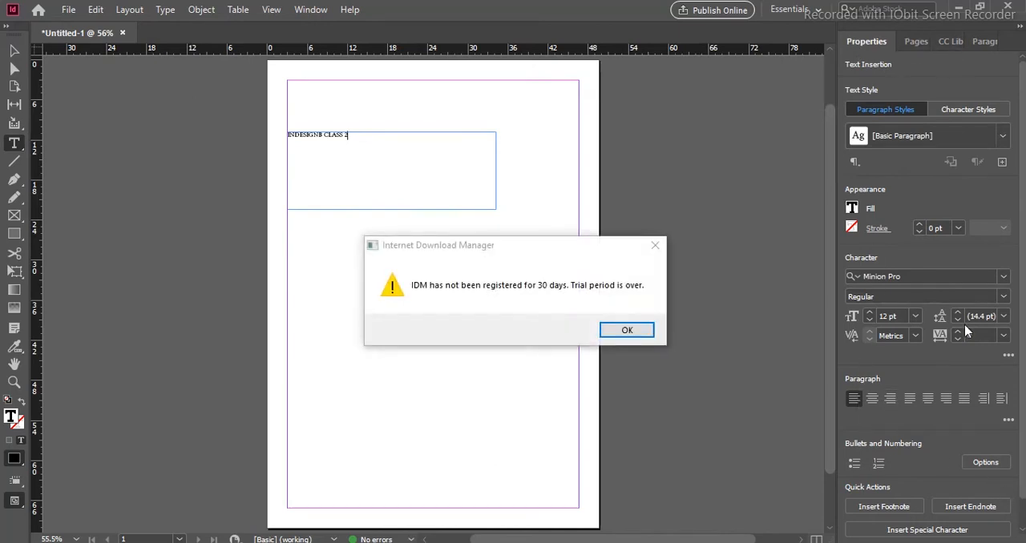
click(627, 330)
click(633, 351)
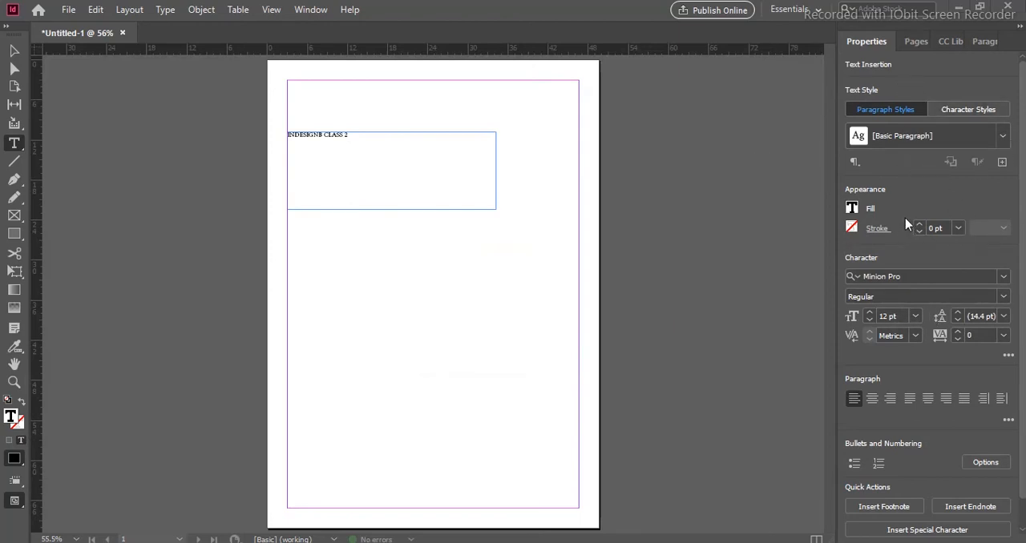
- Select the whole "INDESIGNB CLASS 2" line and inspect it at 400% magnification
drag(360, 139, 284, 137)
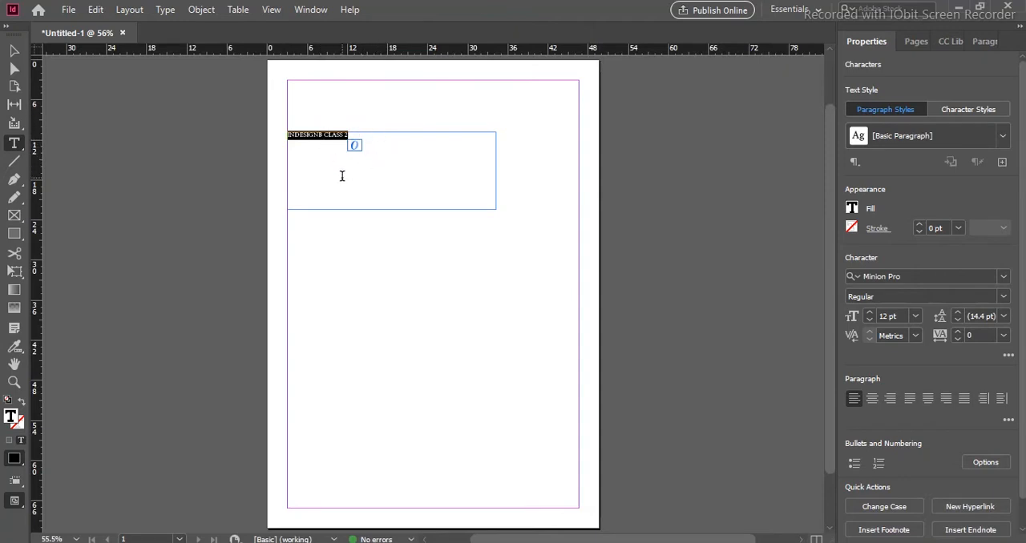
scroll(382, 196, up, 2)
scroll(381, 196, down, 4)
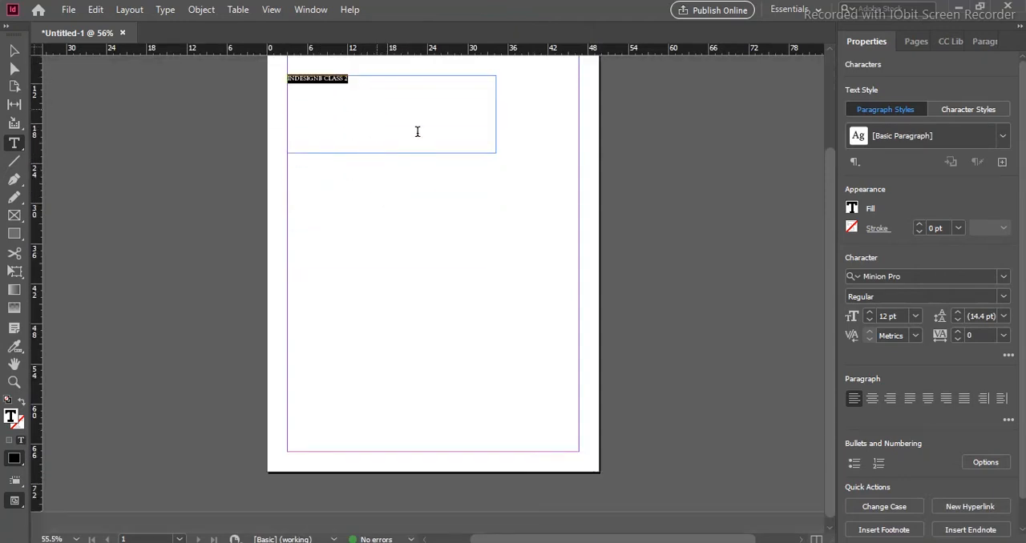
click(359, 83)
drag(359, 83, 286, 80)
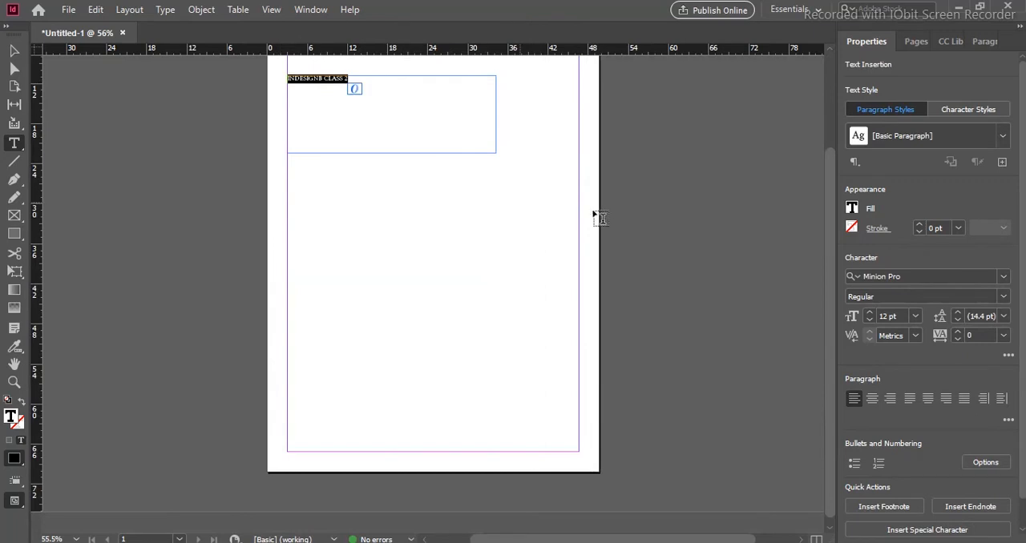
scroll(561, 206, up, 1)
drag(361, 119, 257, 117)
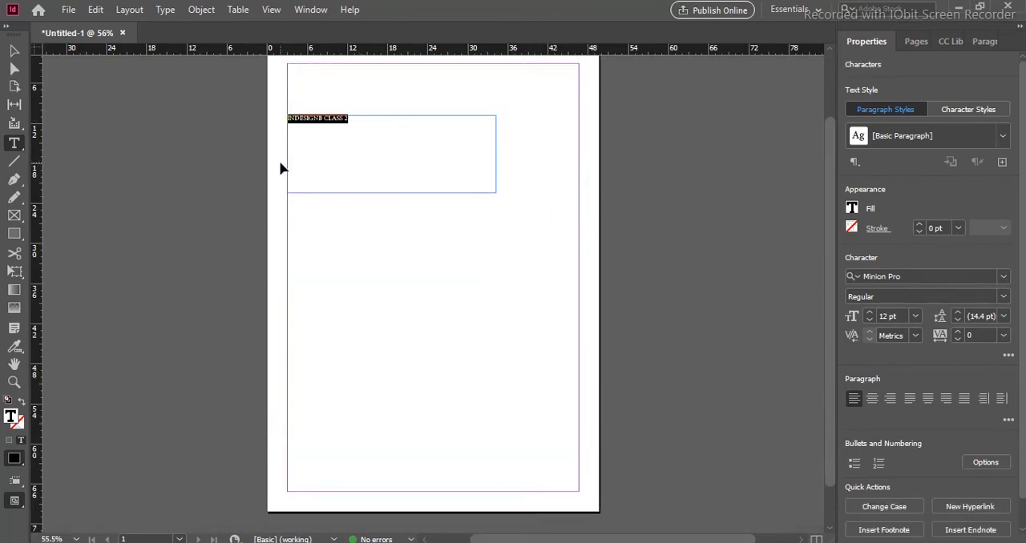
key(ctrl+equal)
key(ctrl+equal)
key(ctrl+equal)
key(ctrl+equal)
key(ctrl+equal)
key(ctrl+equal)
key(ctrl+equal)
key(ctrl+equal)
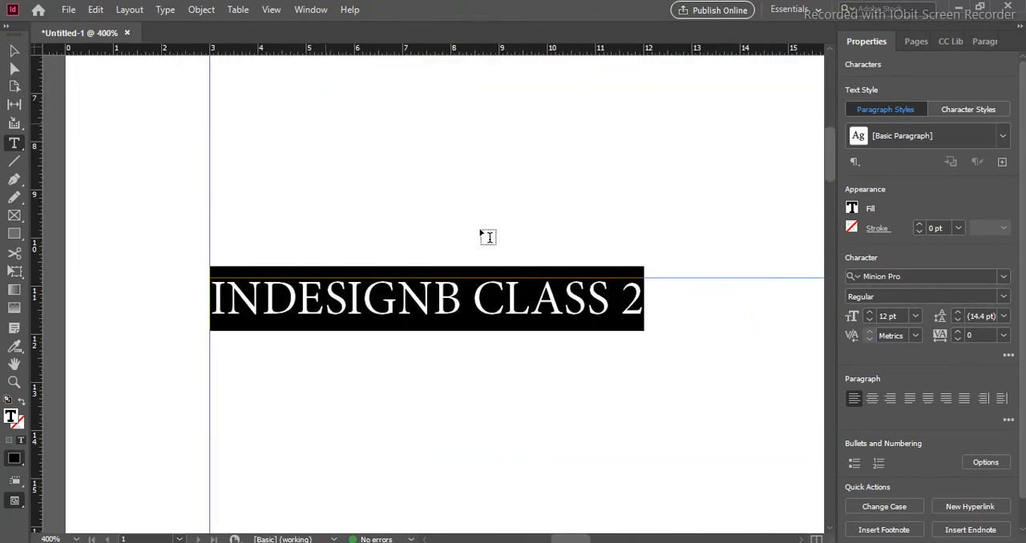
key(BackSpace)
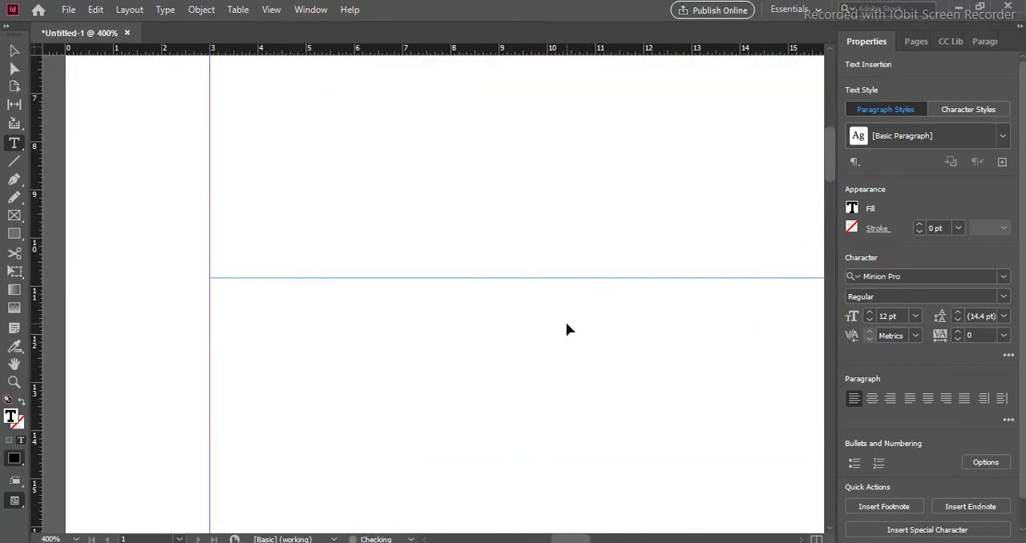
key(ctrl+z)
click(656, 293)
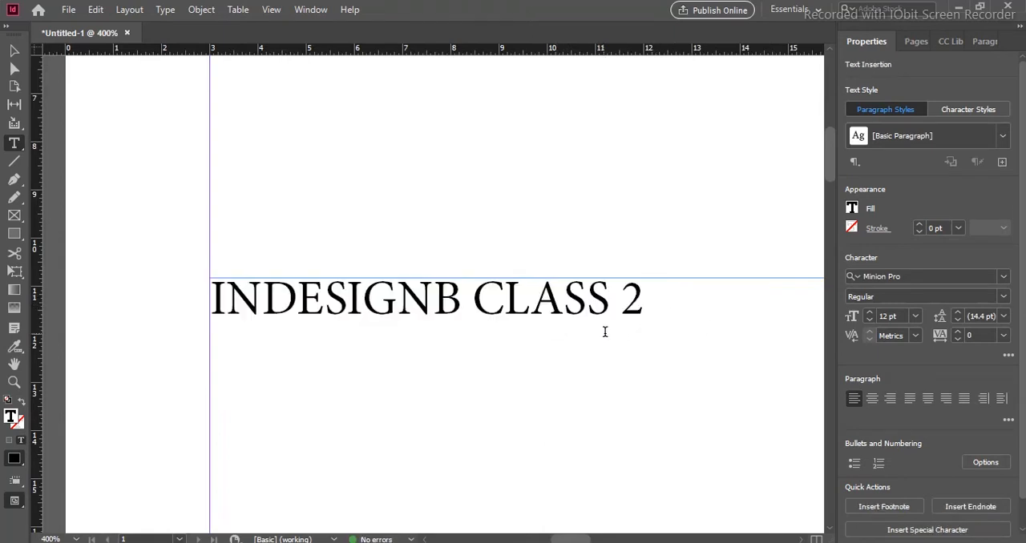
drag(654, 298, 210, 305)
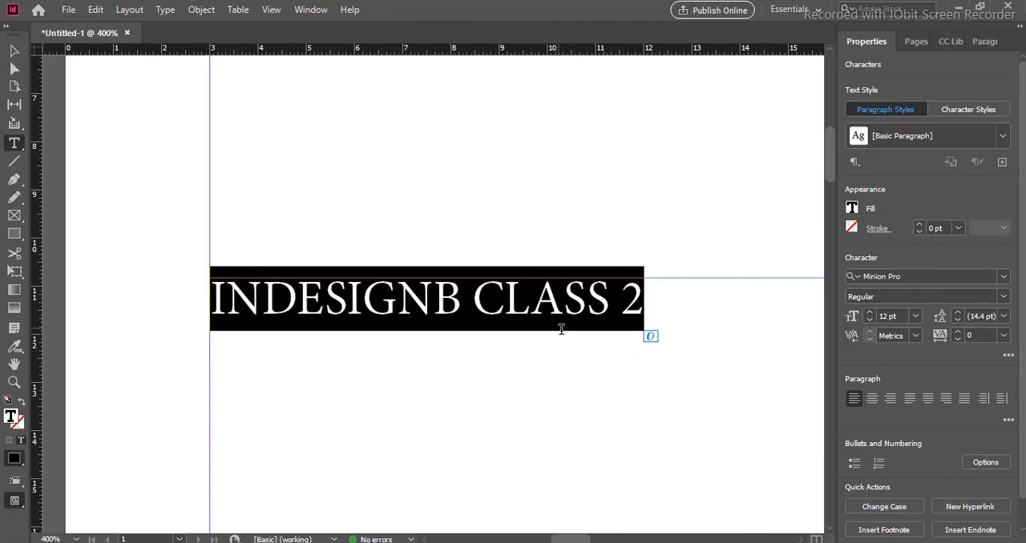
click(637, 308)
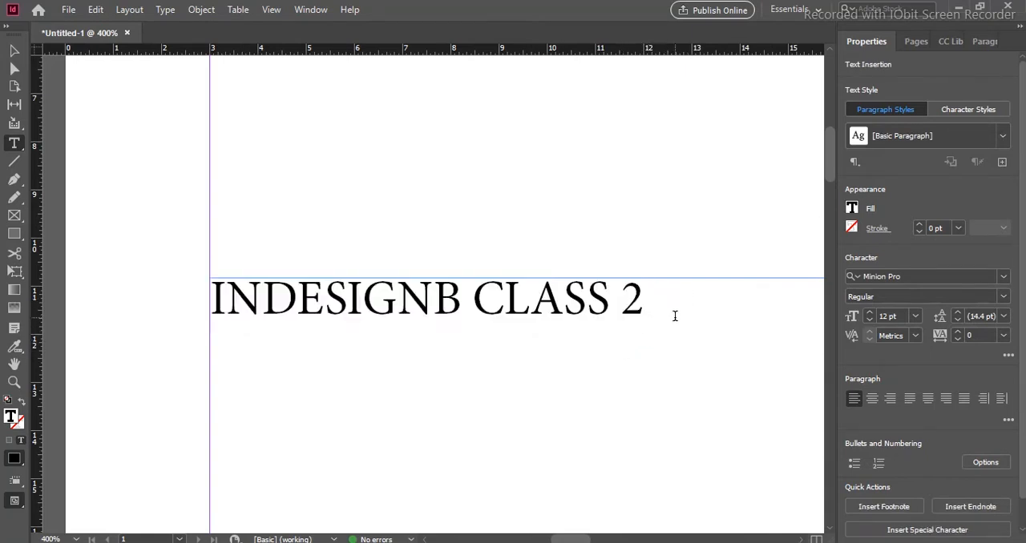
key(ctrl+minus)
key(ctrl+minus)
key(ctrl+minus)
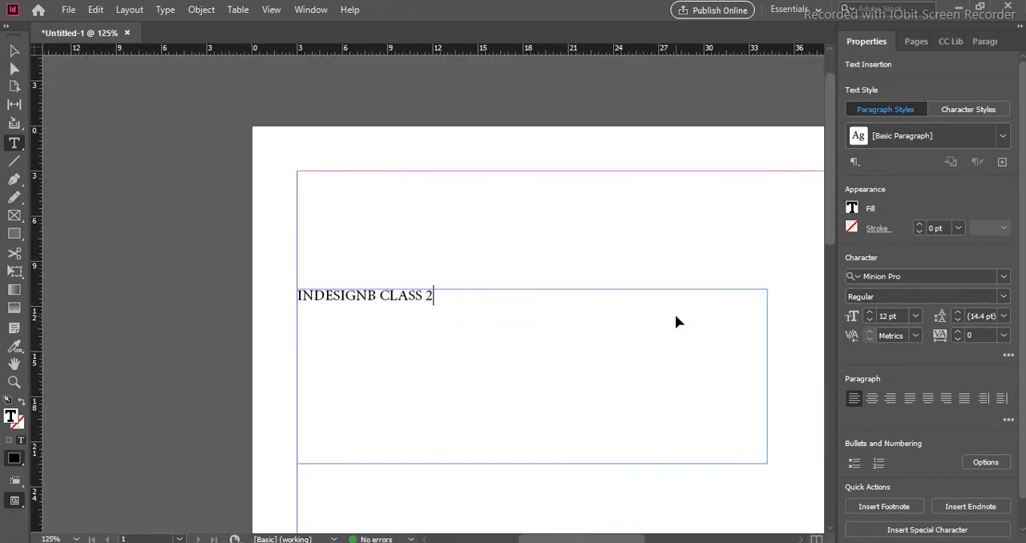
key(ctrl+0)
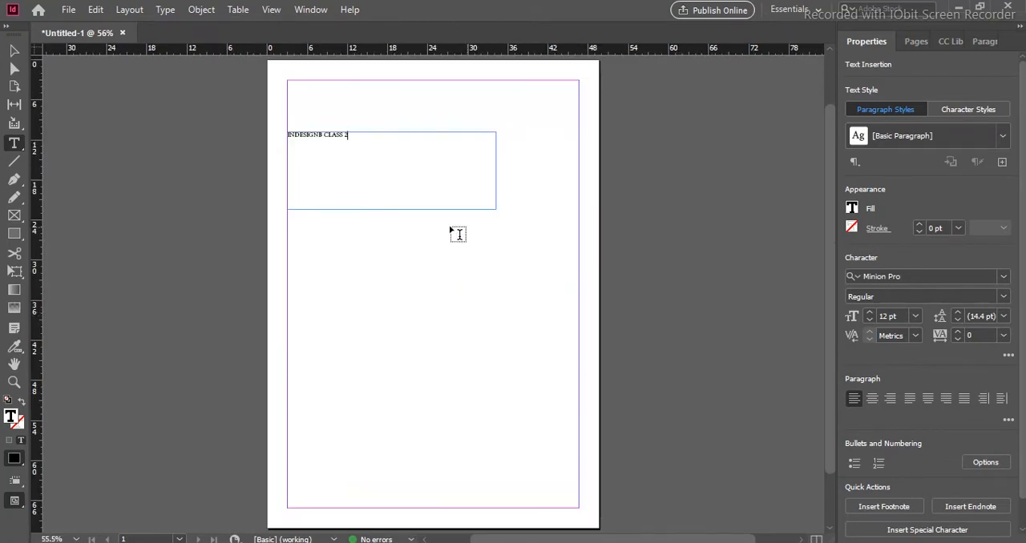
- Select the full heading line and check which paragraph and character styles are available for it
drag(350, 136, 286, 135)
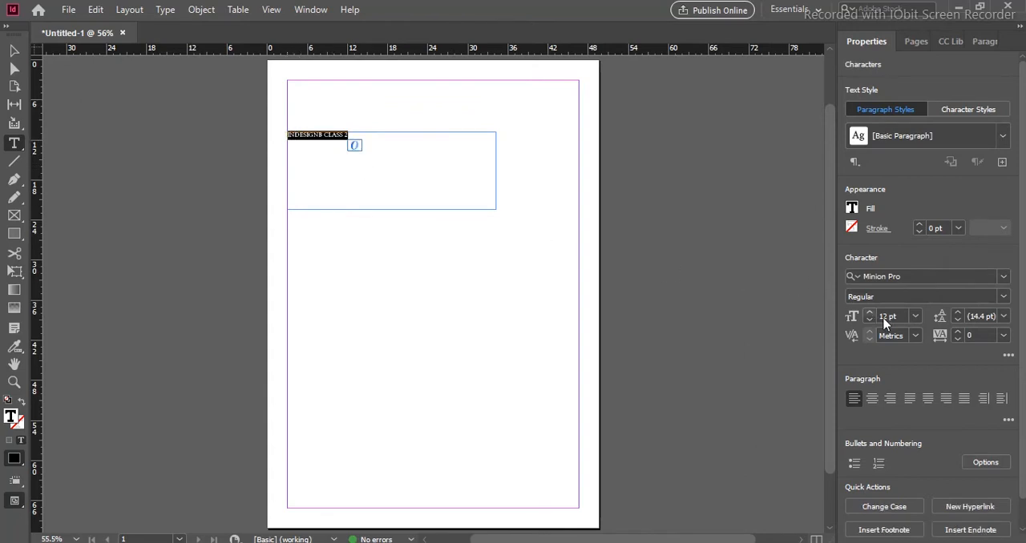
click(978, 110)
click(886, 109)
click(1004, 136)
click(967, 114)
click(968, 109)
click(1000, 136)
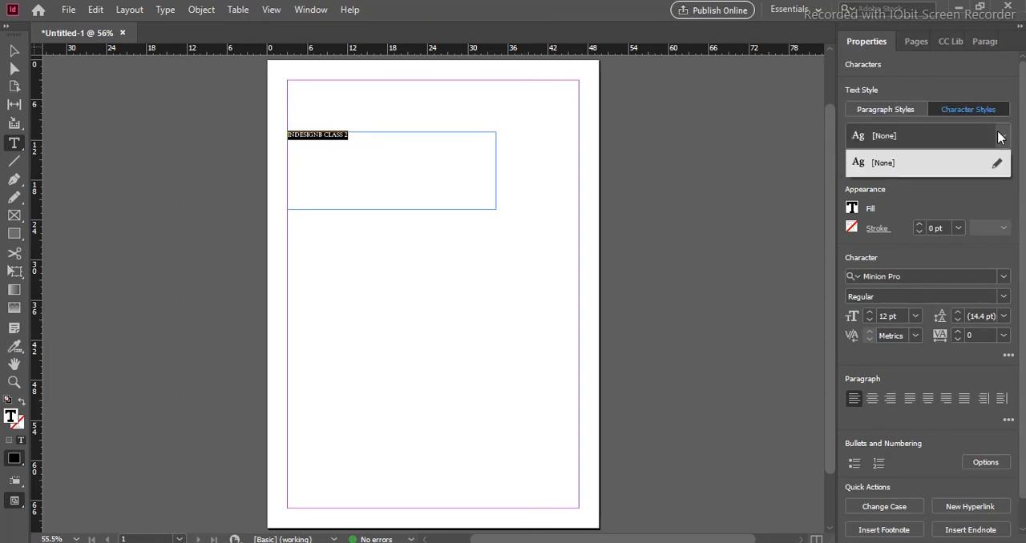
click(932, 185)
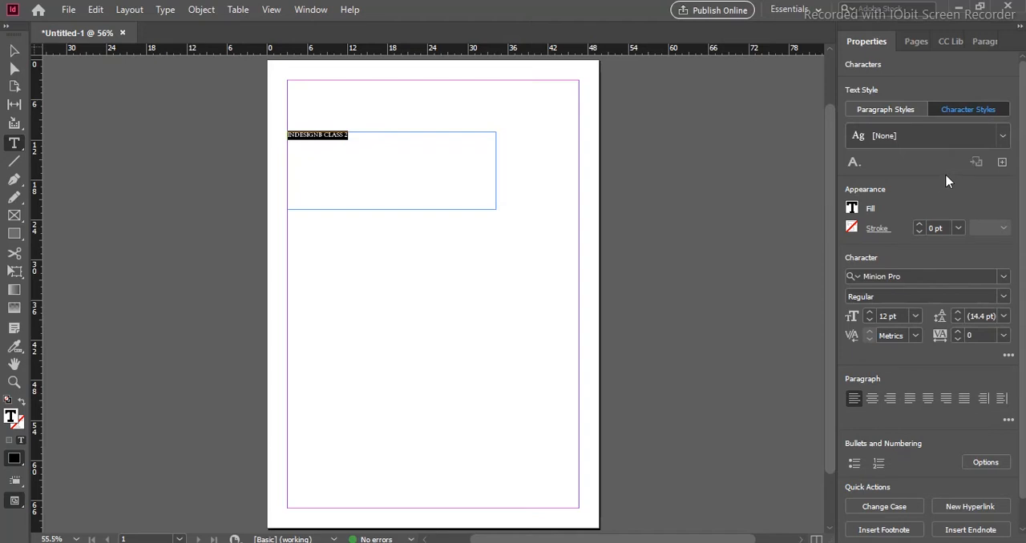
- Try several fill swatches on the selected heading text, ending with magenta C=0 M=100 Y=0 K=0
click(853, 209)
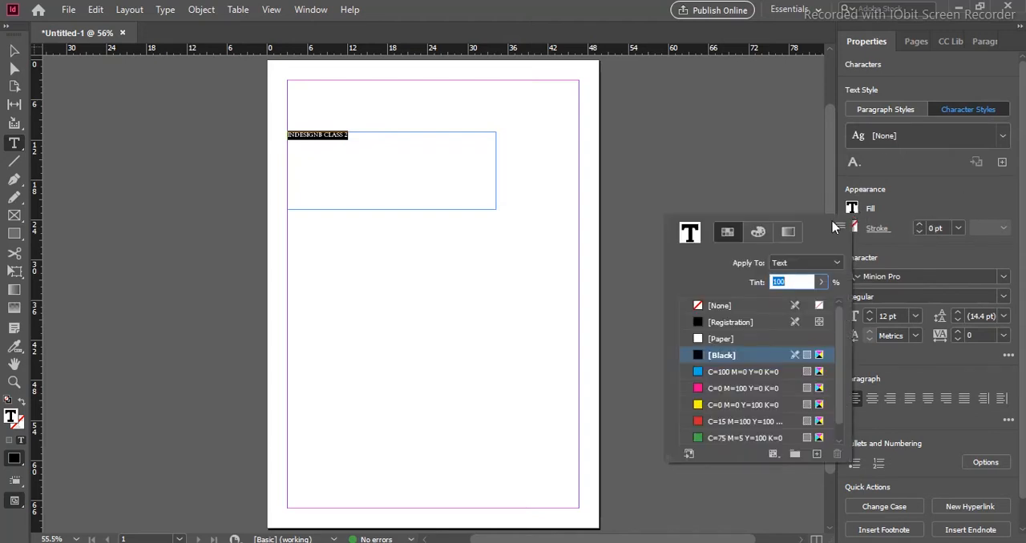
click(769, 372)
click(737, 388)
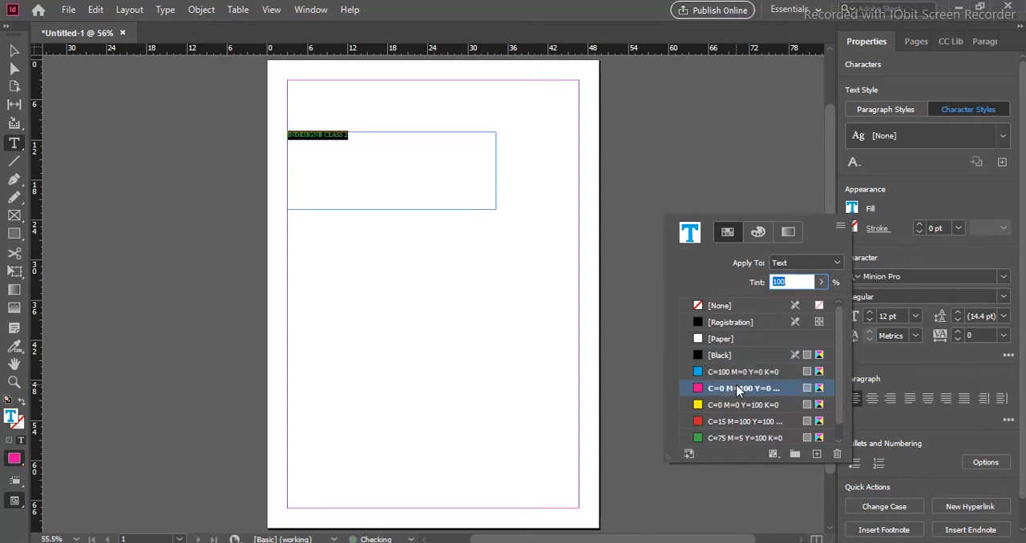
click(742, 405)
click(741, 422)
click(737, 388)
click(897, 272)
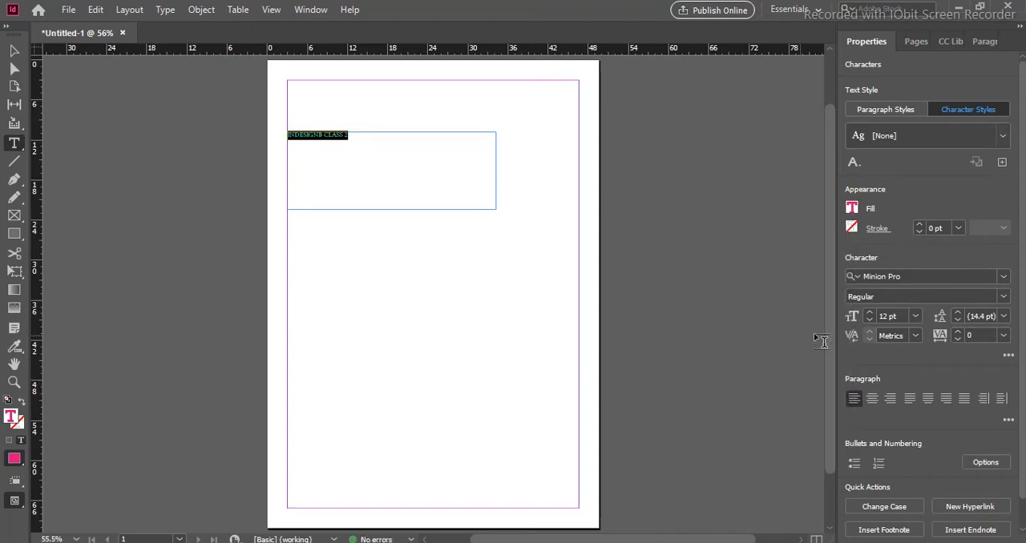
- Increase the selected heading text's font size to 72 pt
click(870, 314)
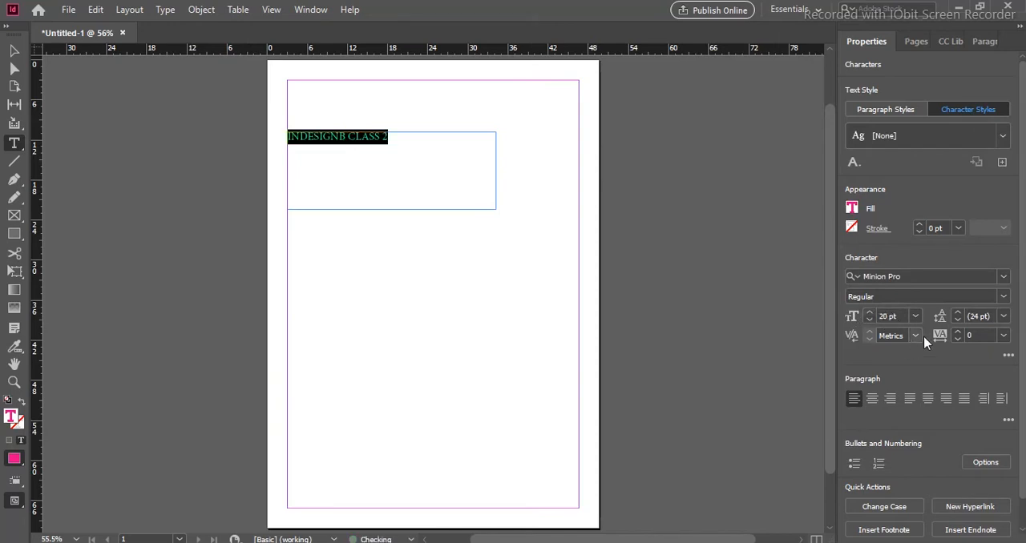
click(867, 314)
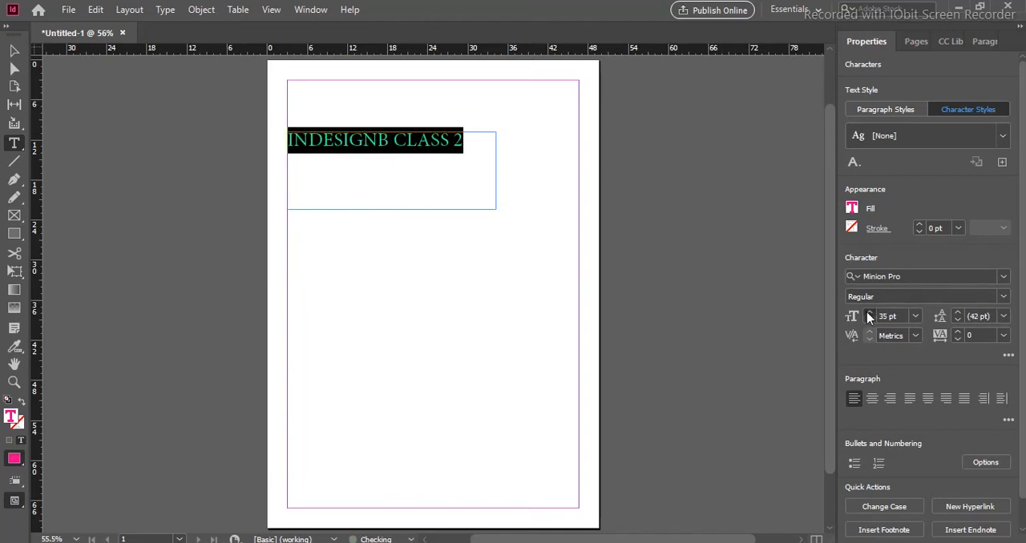
click(868, 315)
click(867, 315)
click(867, 315)
click(868, 315)
click(868, 315)
click(868, 315)
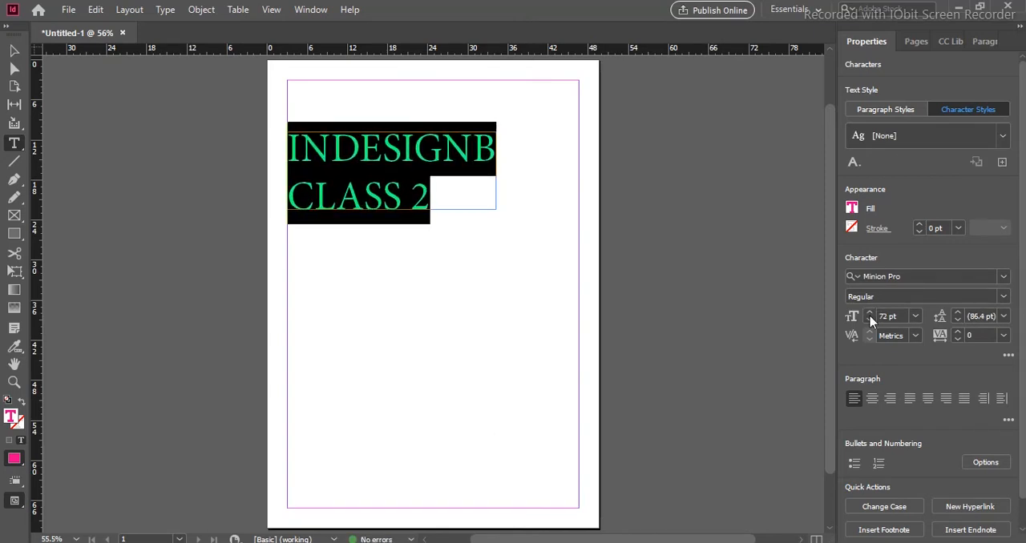
- Fill the heading text with the yellow C=0 M=0 Y=100 K=0 swatch
click(853, 210)
click(752, 404)
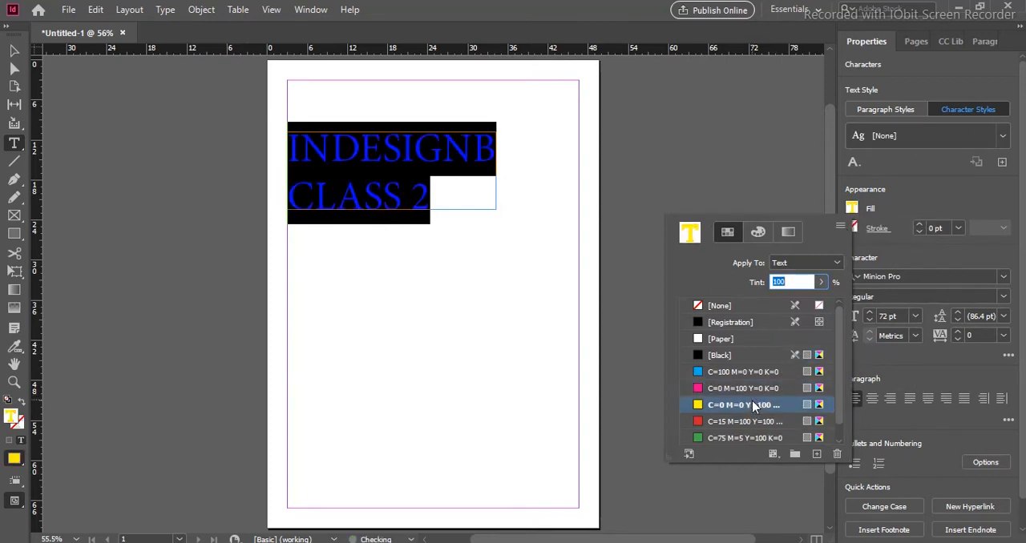
click(743, 421)
click(729, 372)
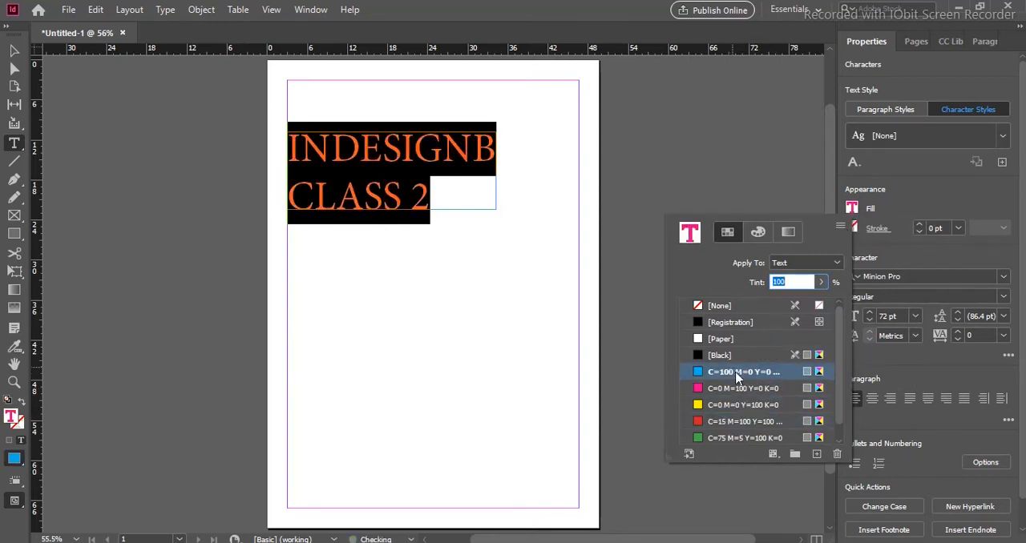
click(751, 406)
- Select all of the heading text and fill it with the magenta C=0 M=100 Y=0 K=0 swatch
click(18, 52)
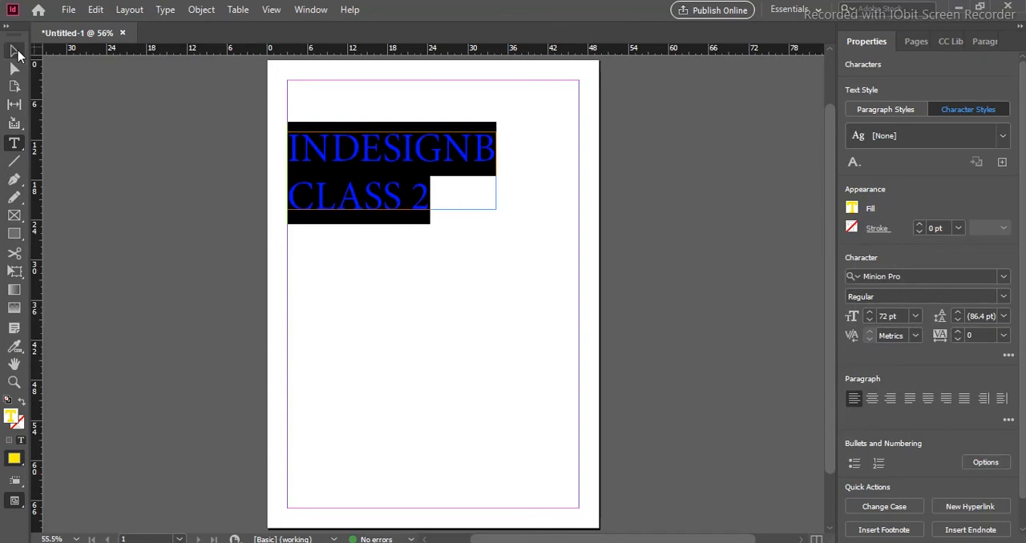
click(410, 280)
click(462, 161)
click(23, 145)
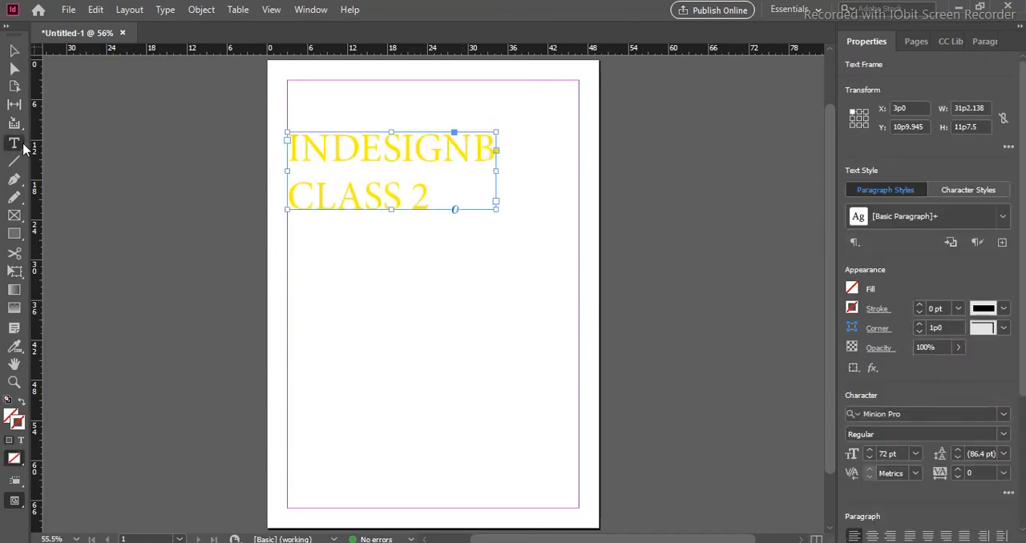
click(76, 162)
drag(421, 183, 272, 158)
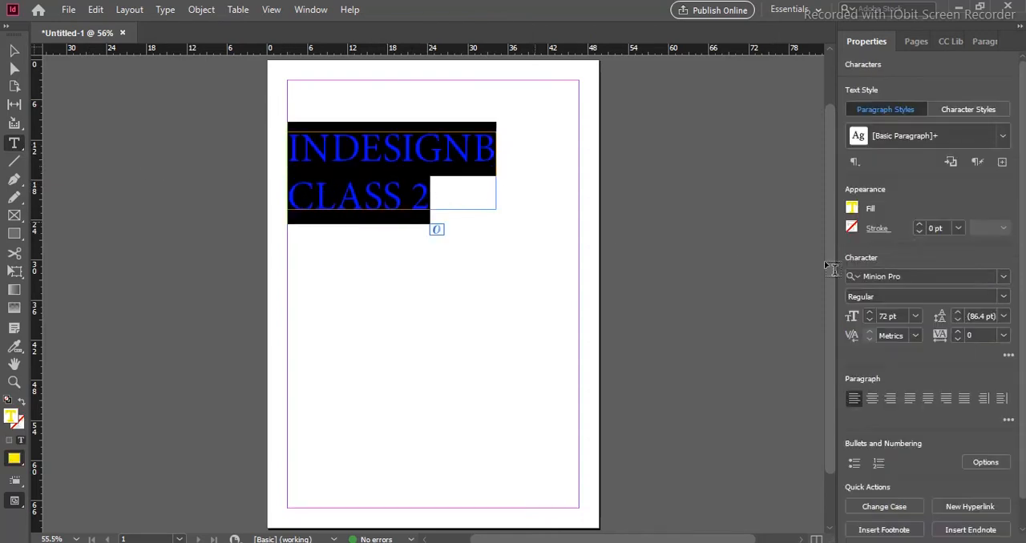
click(852, 208)
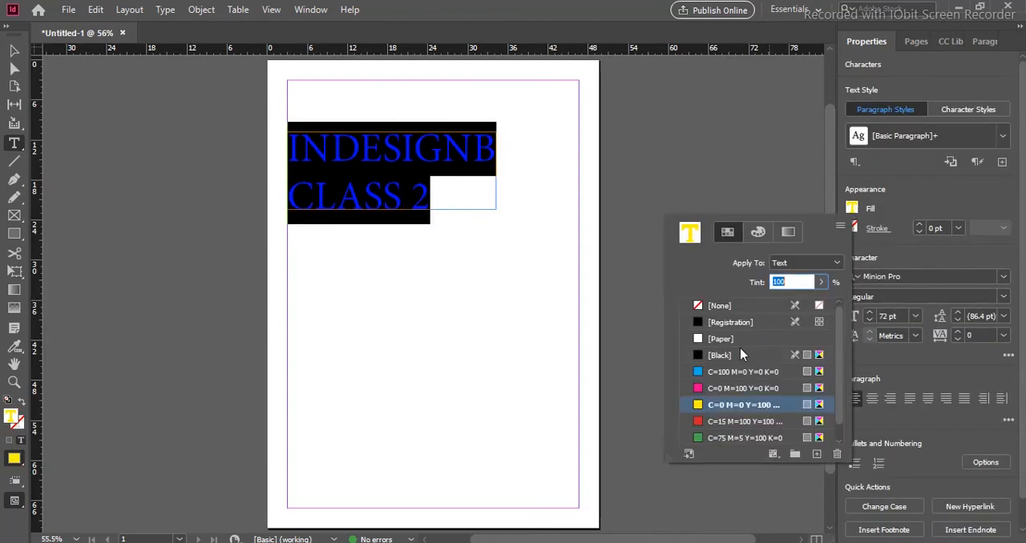
click(729, 388)
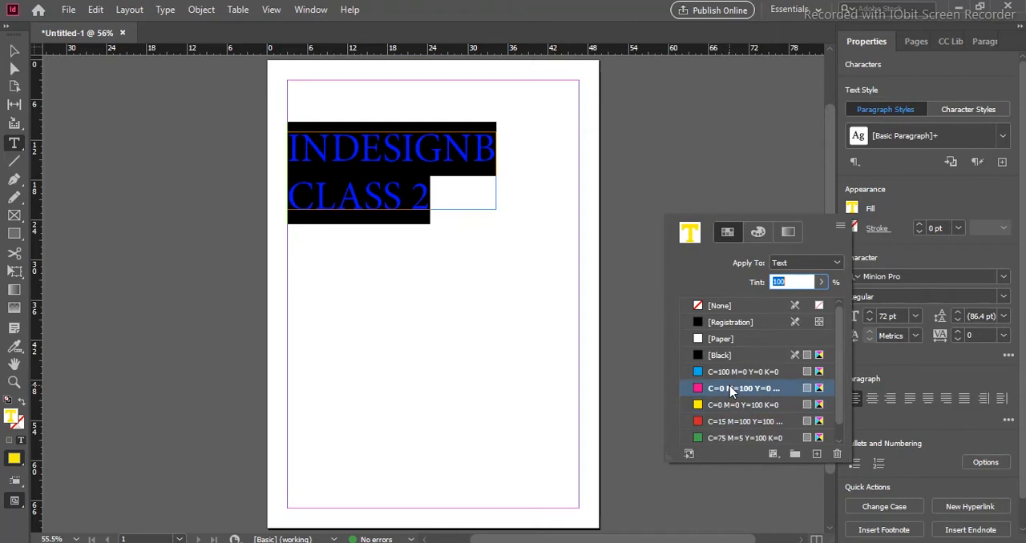
click(10, 50)
scroll(269, 256, up, 2)
scroll(268, 257, down, 1)
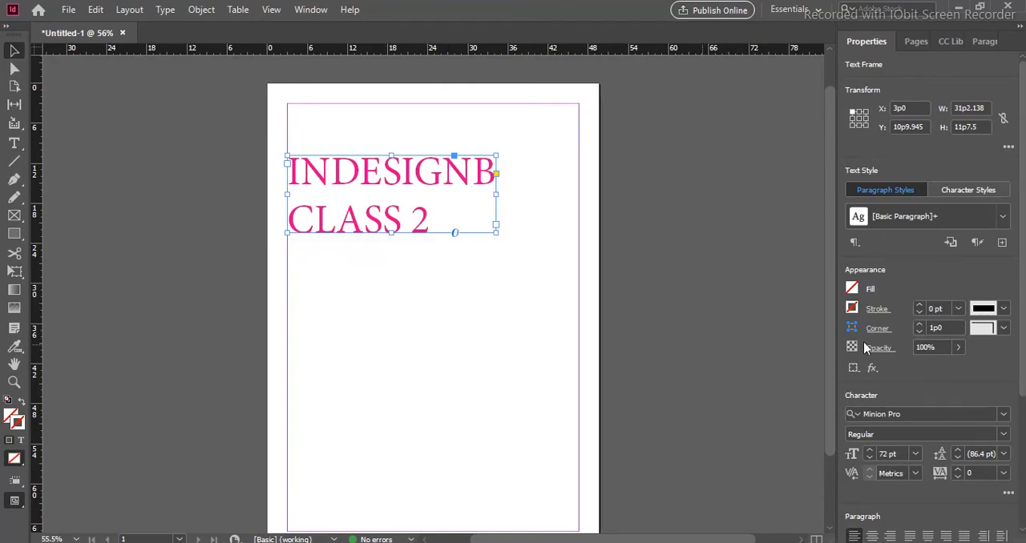
double_click(443, 216)
key(ctrl+a)
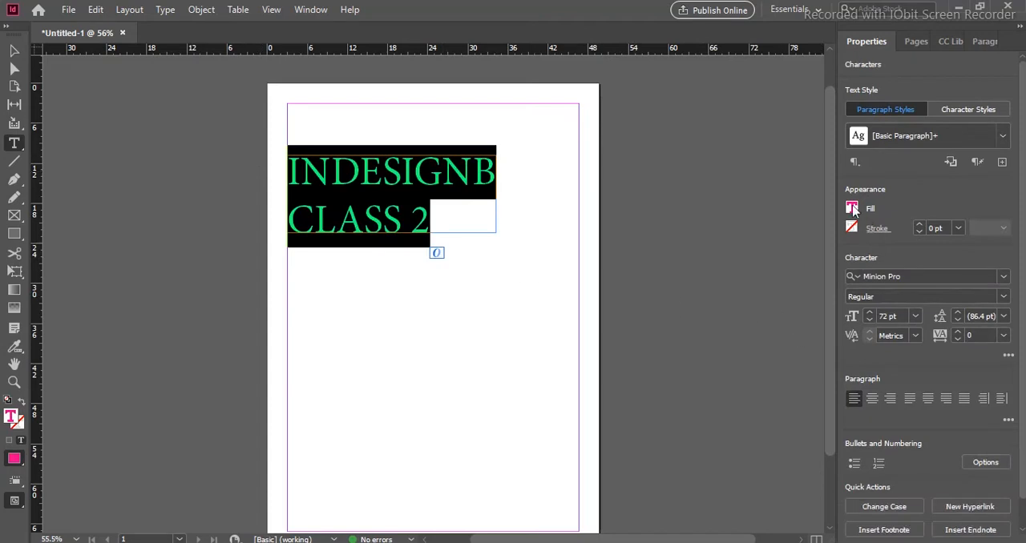
click(852, 208)
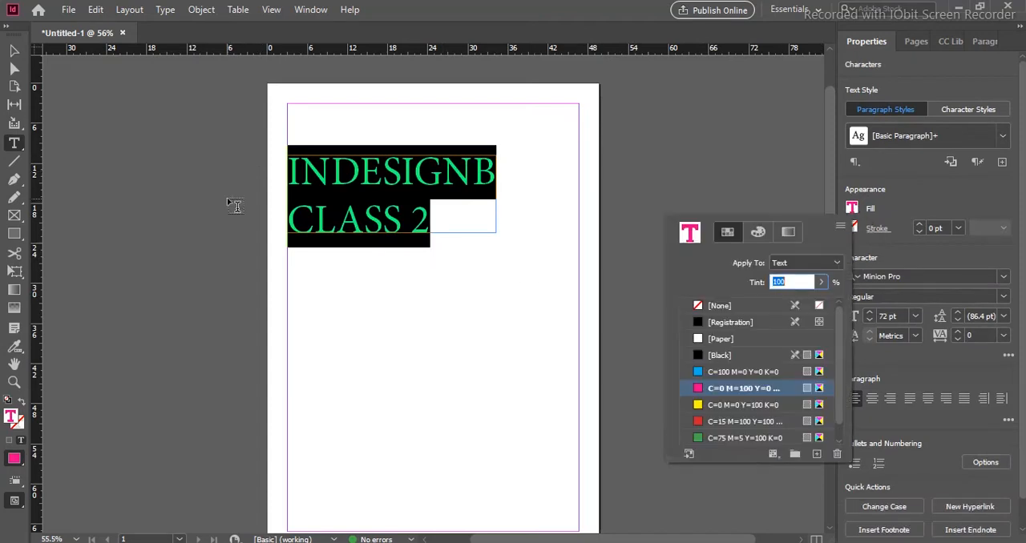
click(430, 225)
click(451, 225)
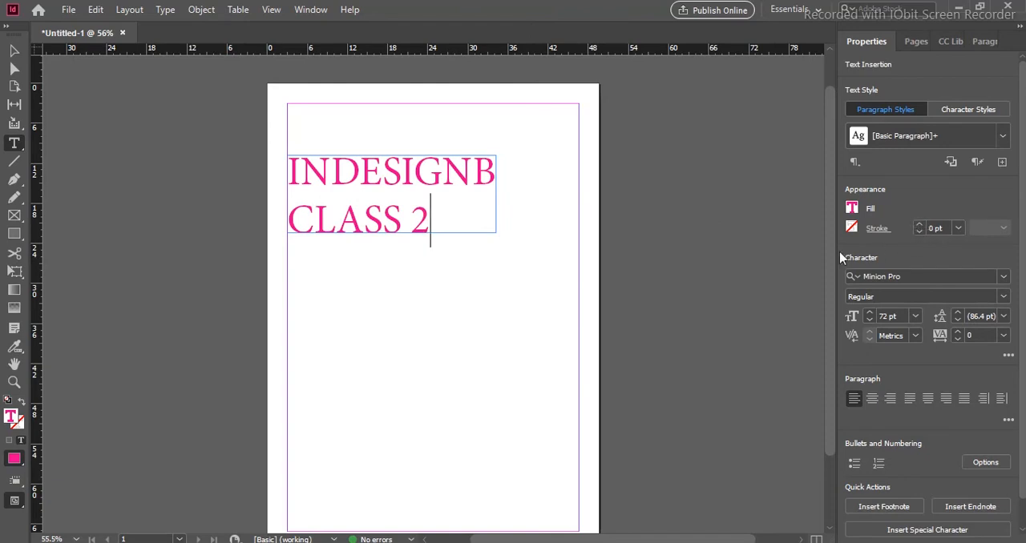
click(852, 230)
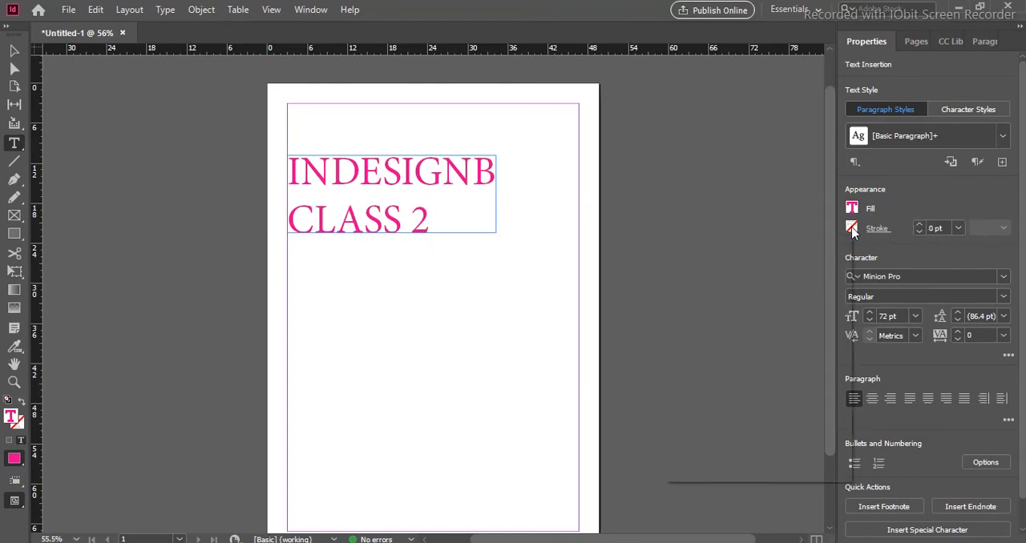
click(430, 220)
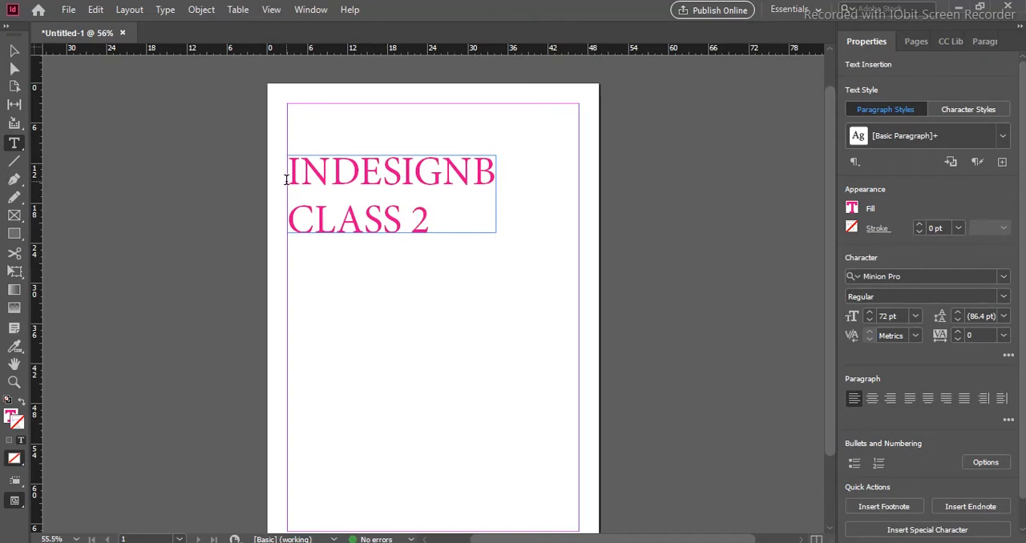
- Select the full heading text and give it a cyan C=100 M=0 Y=0 K=0 stroke
drag(436, 227, 273, 177)
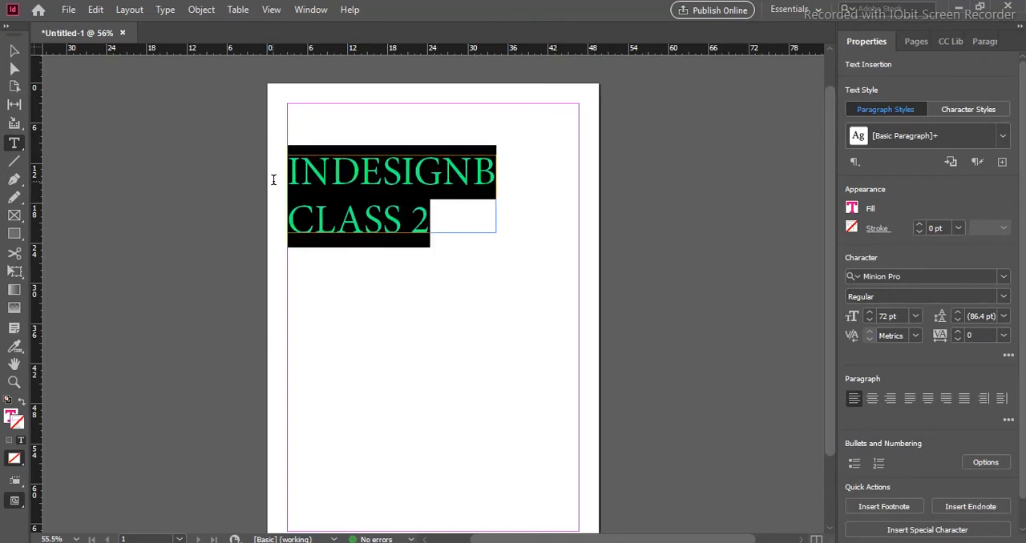
click(852, 230)
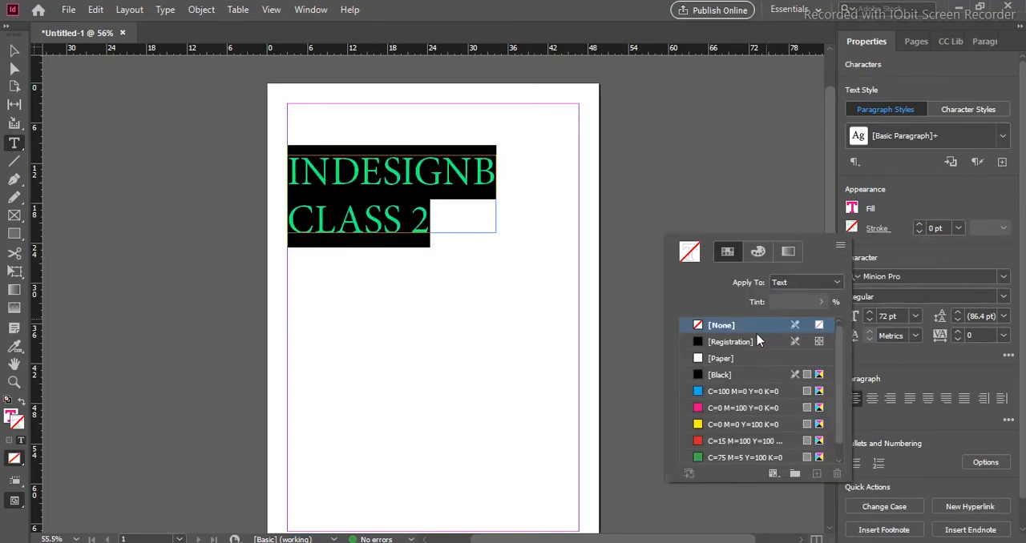
click(725, 394)
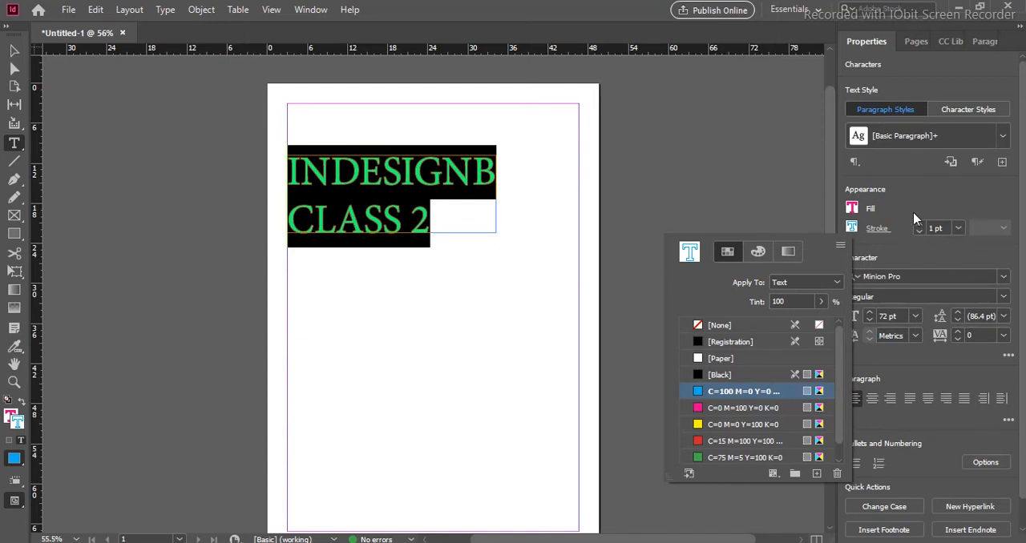
- Try a 4 pt stroke weight on the heading text and settle on 3 pt
click(960, 230)
click(960, 229)
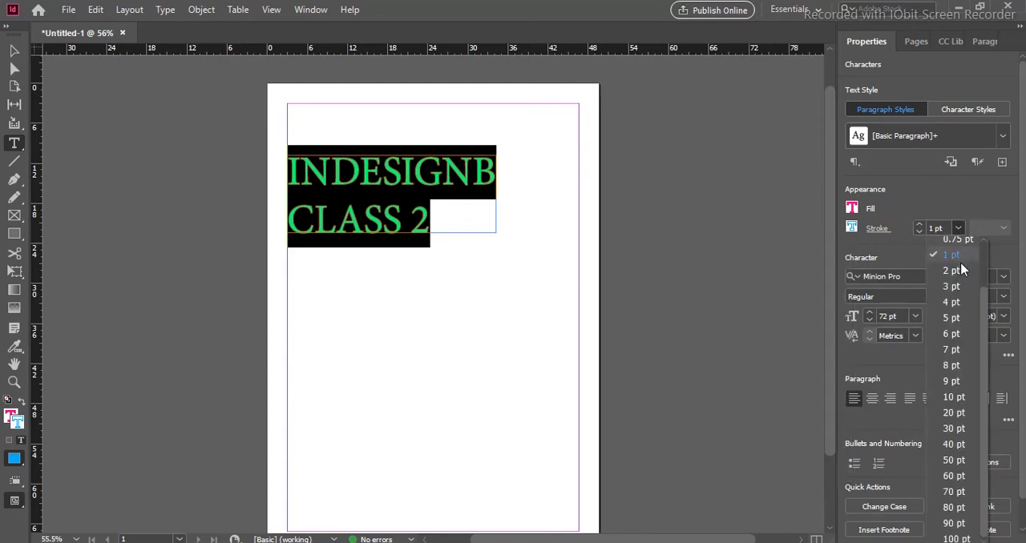
click(957, 300)
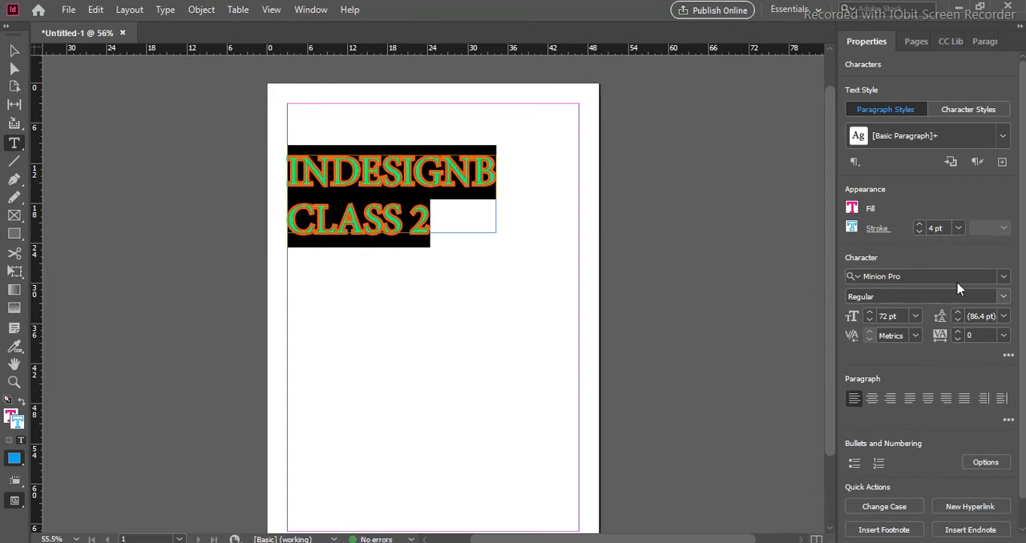
click(957, 229)
click(952, 286)
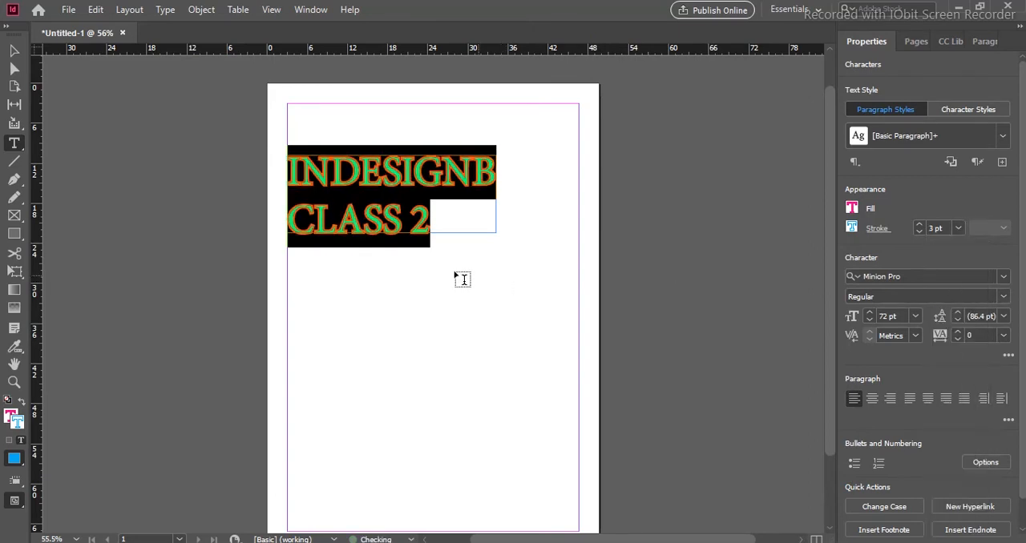
click(449, 217)
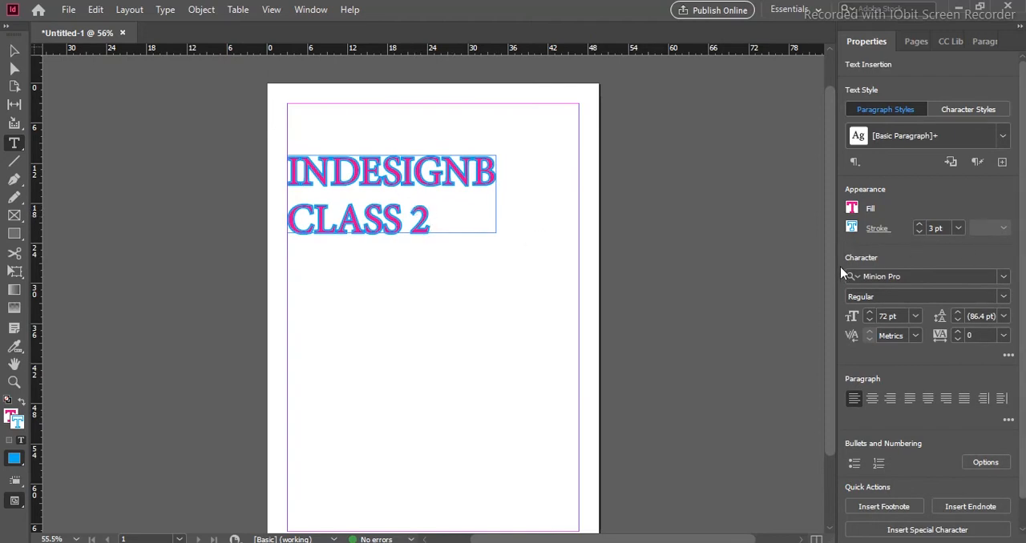
- Change the font of the whole heading to Bombay Black Unicode
click(1003, 276)
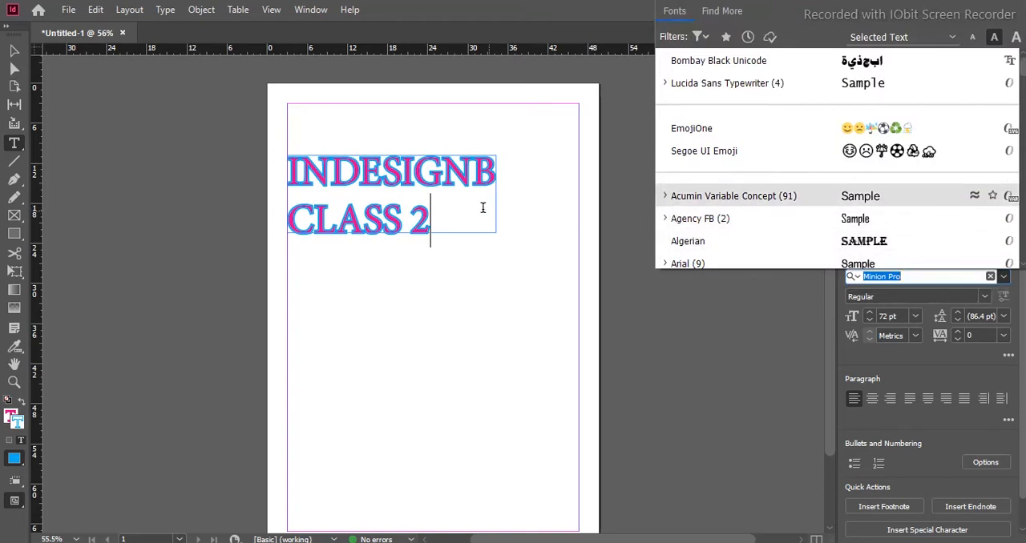
click(430, 210)
drag(431, 216, 282, 172)
click(1003, 277)
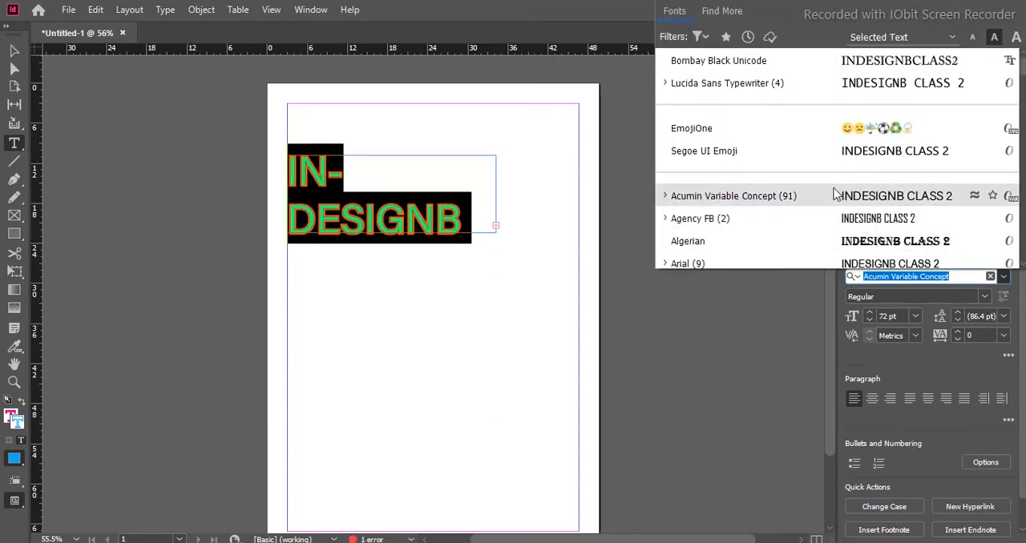
click(771, 62)
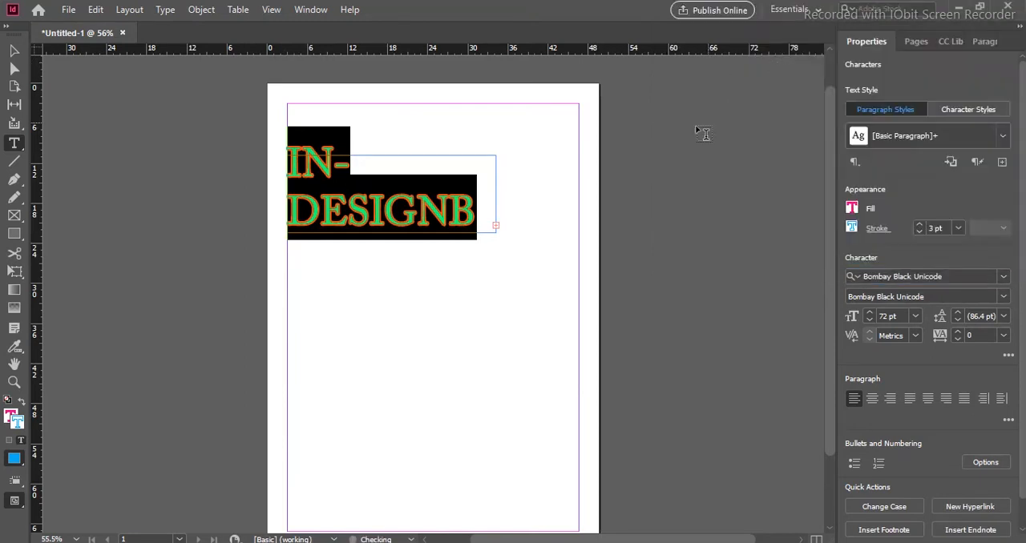
- Try extending the heading's text frame downward to a height of about 20p8, and undo the resize
key(ctrl+=)
key(ctrl+=)
key(ctrl+=)
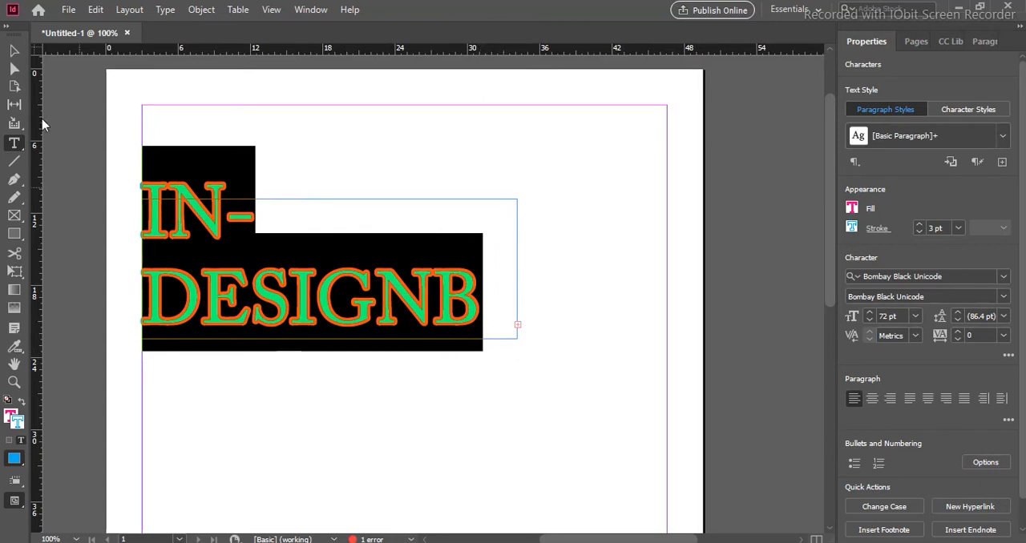
click(16, 49)
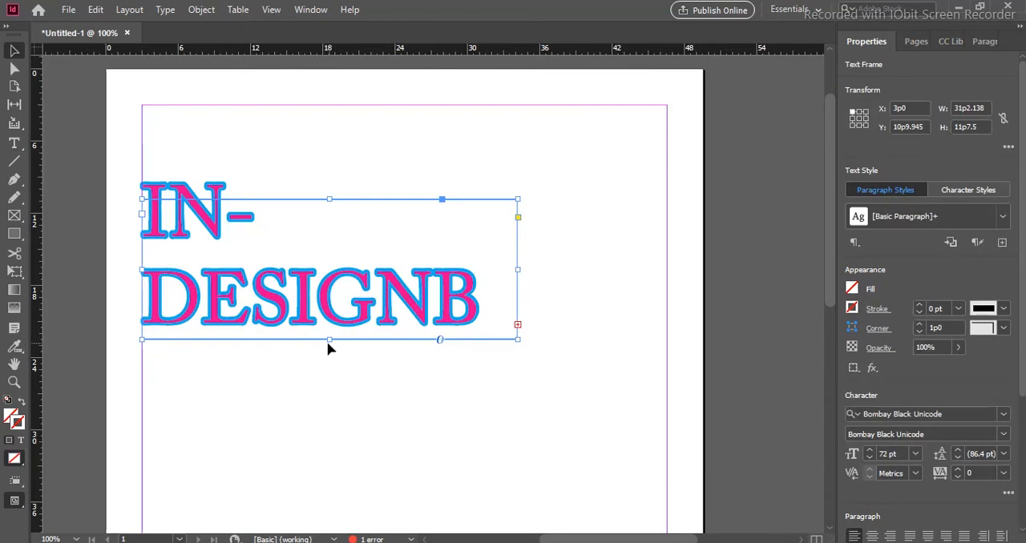
drag(332, 340, 344, 447)
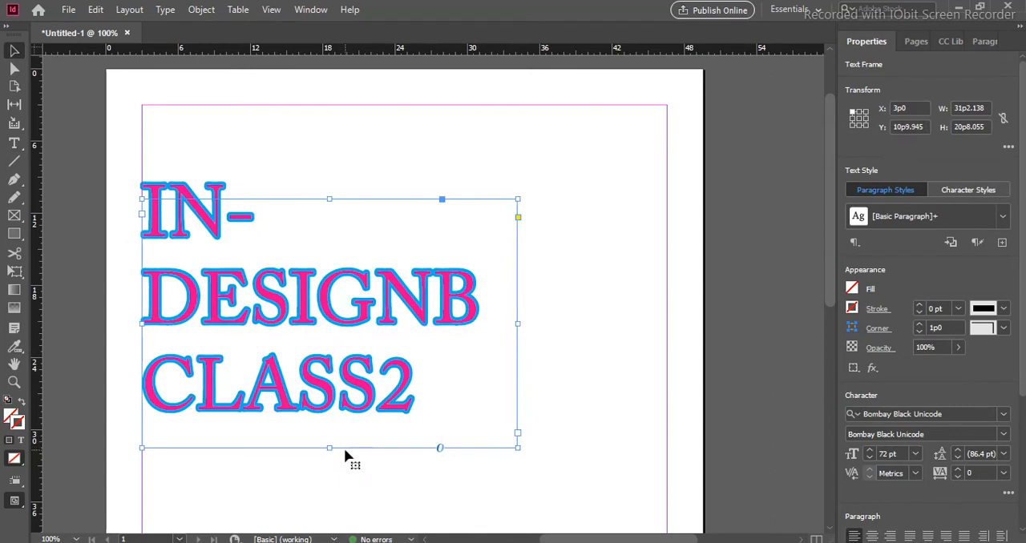
key(ctrl+z)
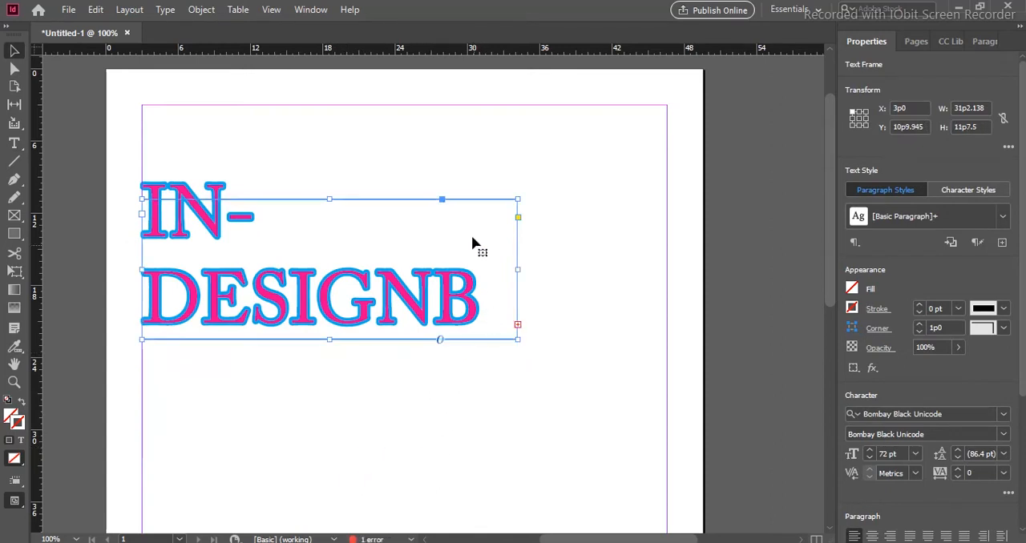
- Try flowing the heading's overset text into a second threaded frame below, and undo the threading
double_click(468, 217)
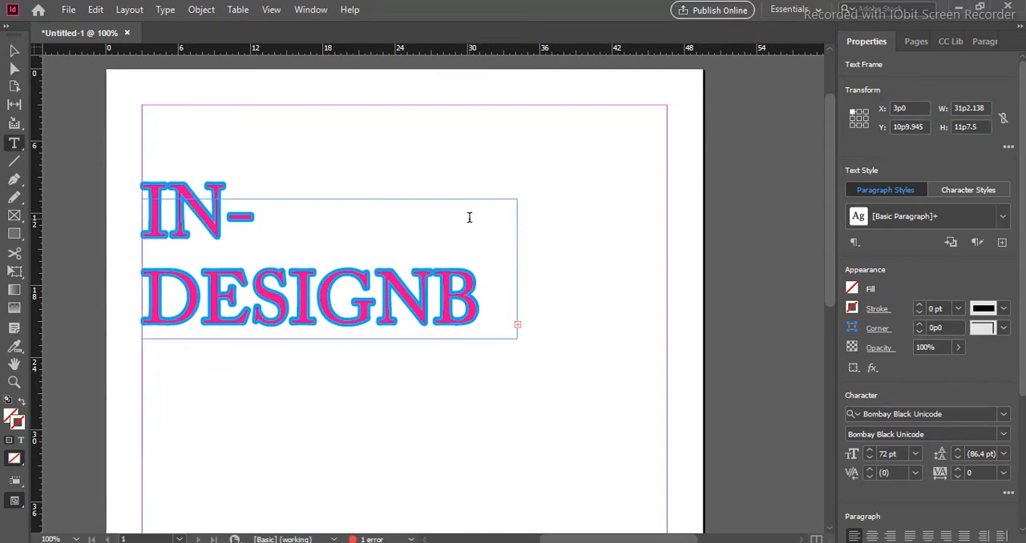
key(Escape)
click(518, 325)
click(520, 327)
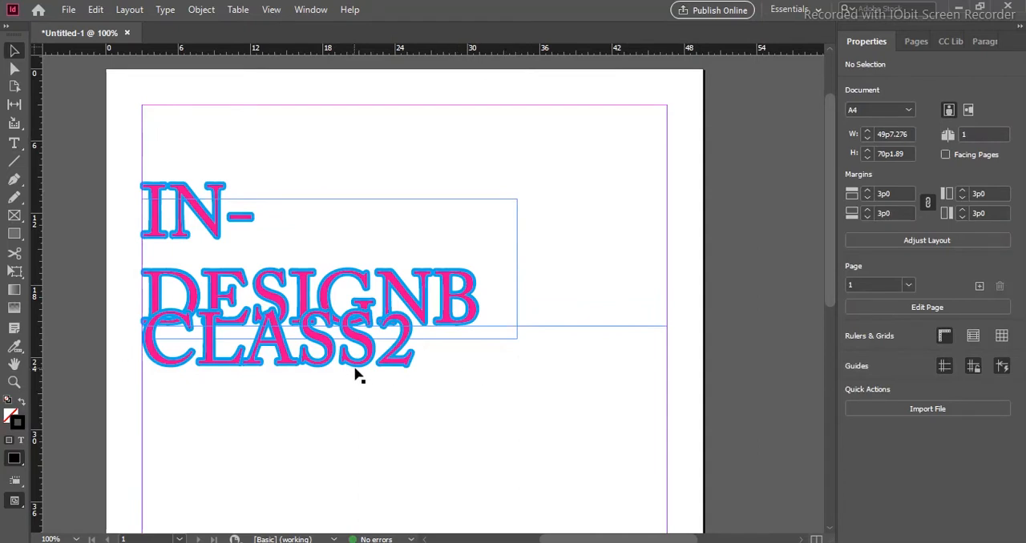
key(ctrl+z)
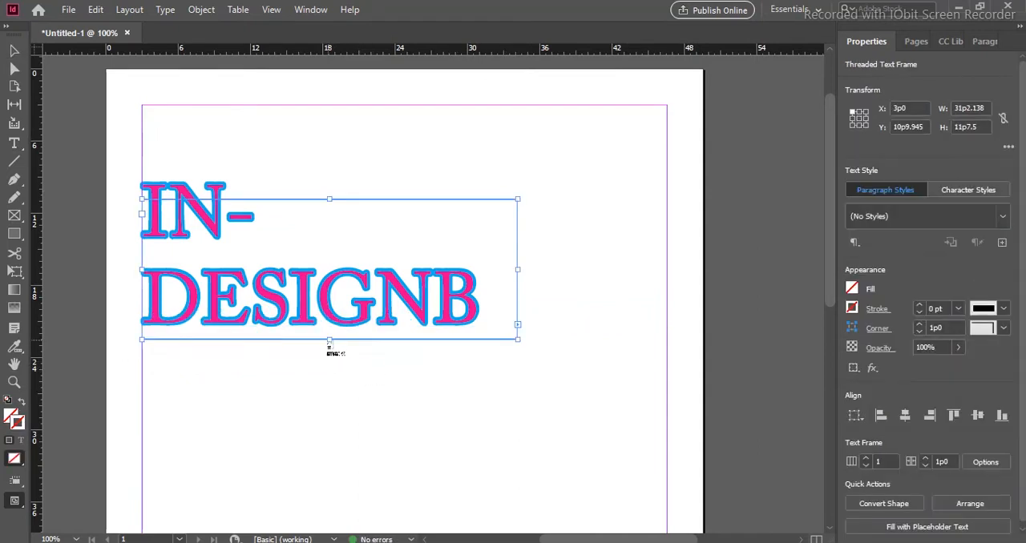
key(Escape)
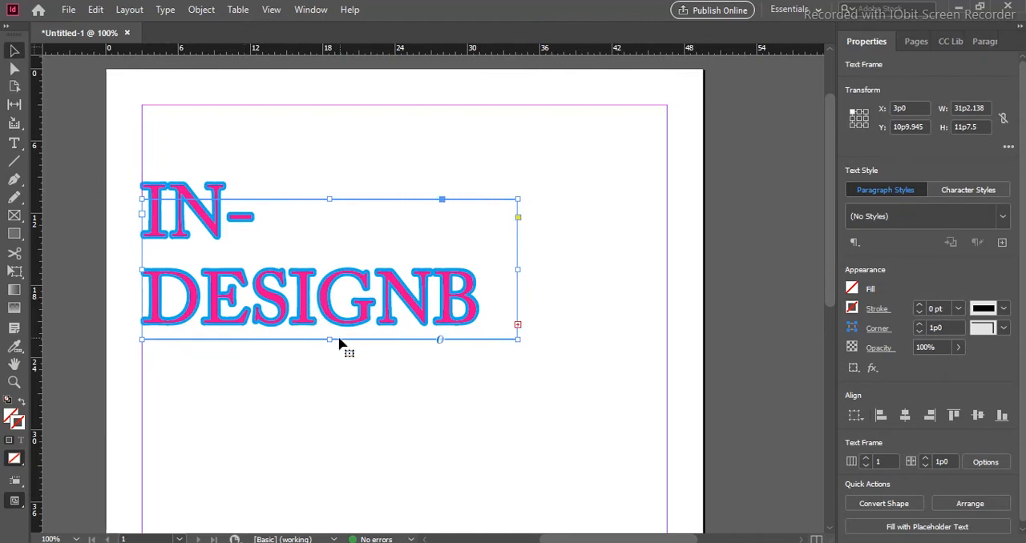
- Enlarge the heading's text frame to about 19p2 tall and widen it to the right margin, about 43p7 wide
drag(330, 340, 364, 435)
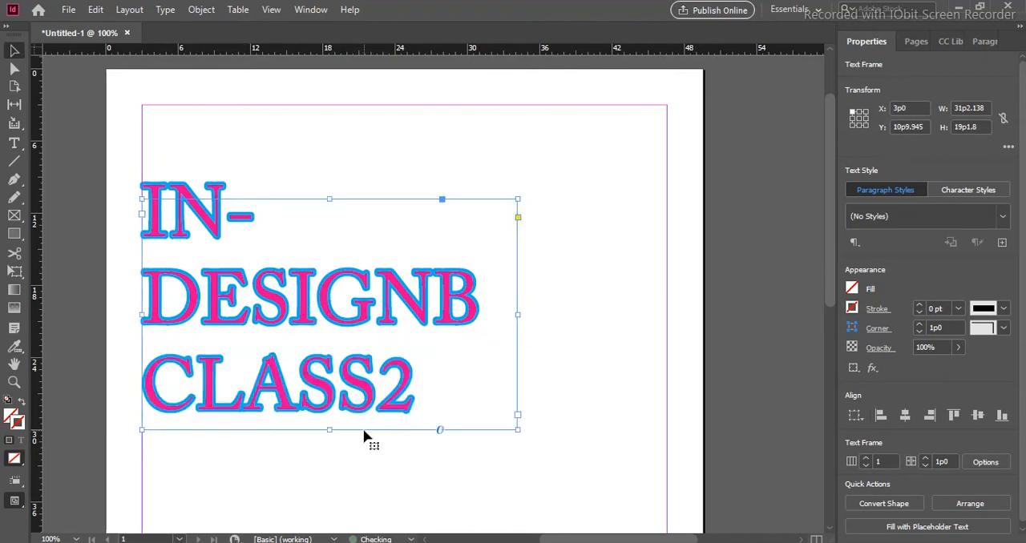
drag(518, 315, 667, 313)
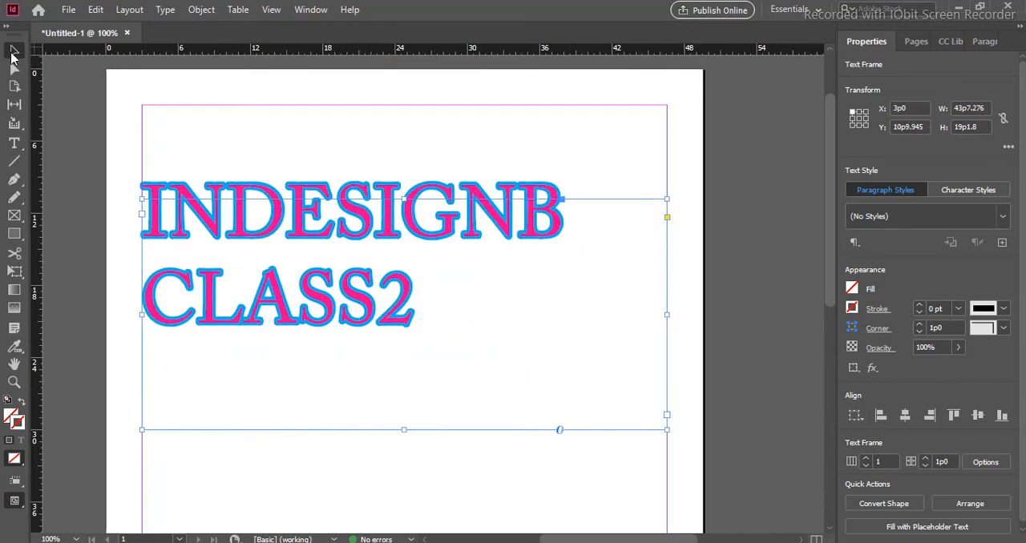
- Select the whole heading and change its font to Algerian
scroll(729, 363, down, 1)
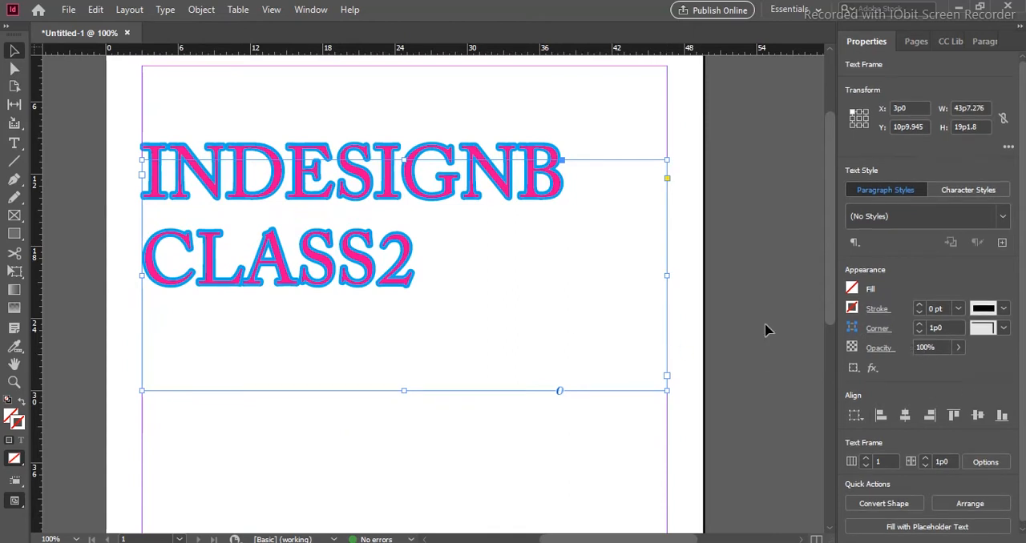
click(14, 143)
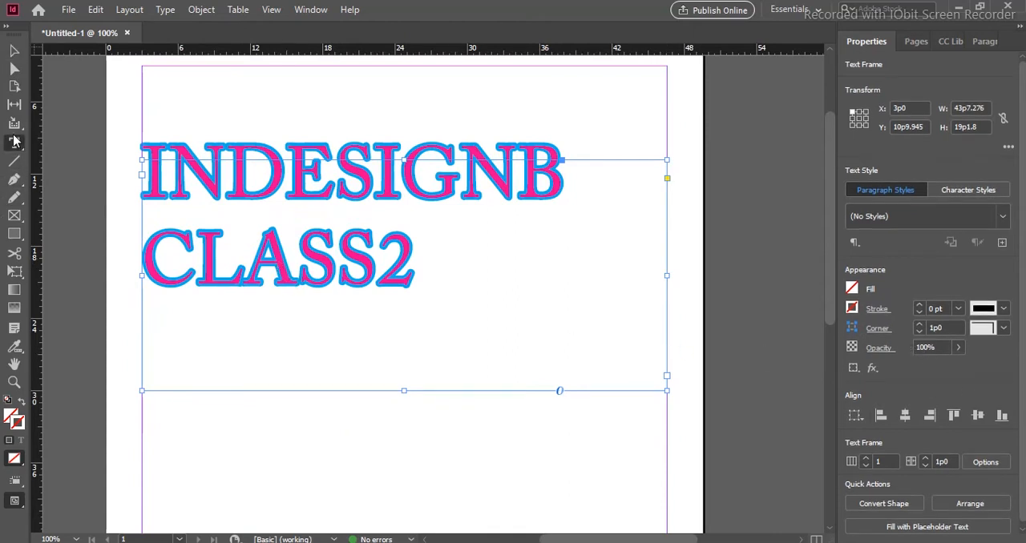
click(420, 256)
drag(420, 255, 136, 178)
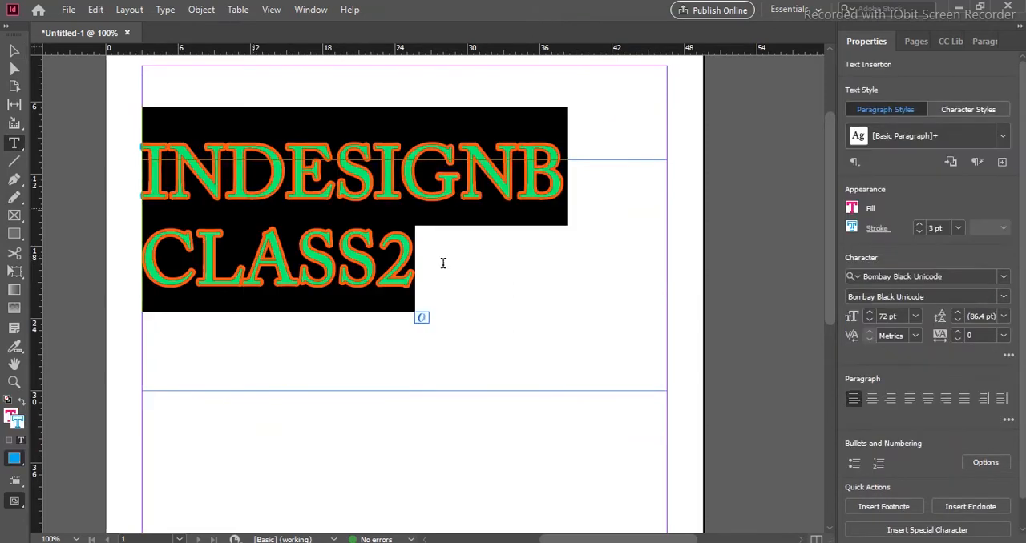
click(1004, 299)
click(1005, 299)
click(1003, 277)
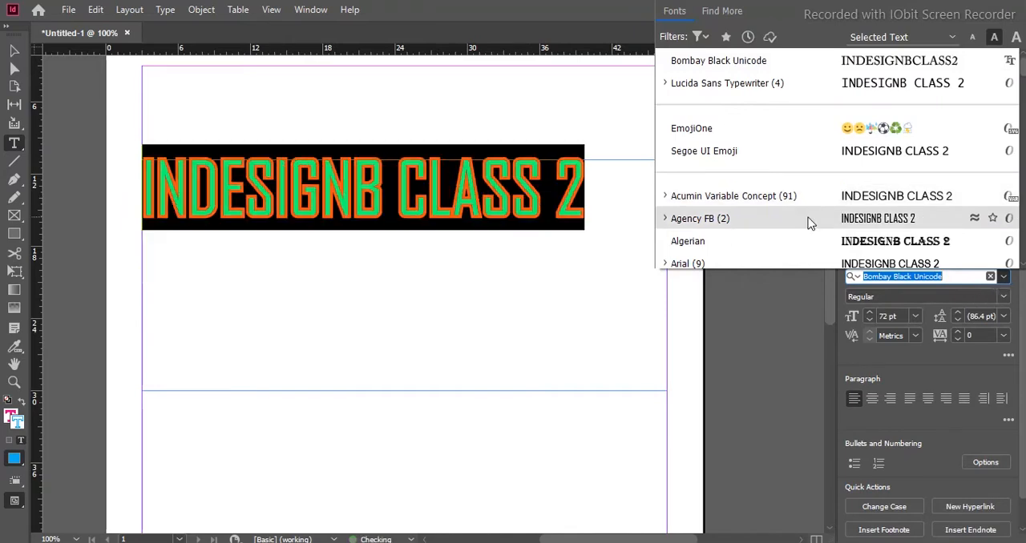
click(908, 241)
click(14, 53)
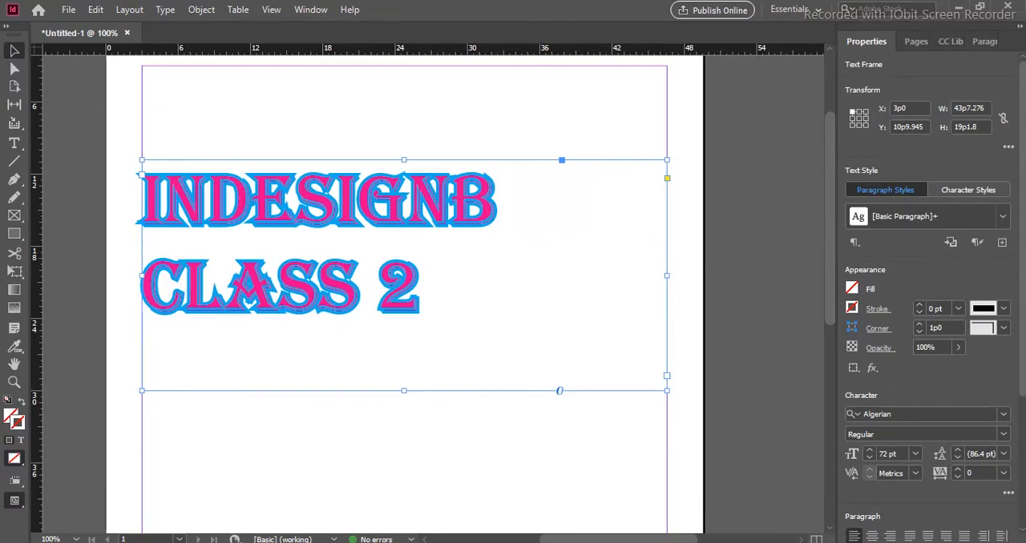
click(1003, 415)
click(1002, 415)
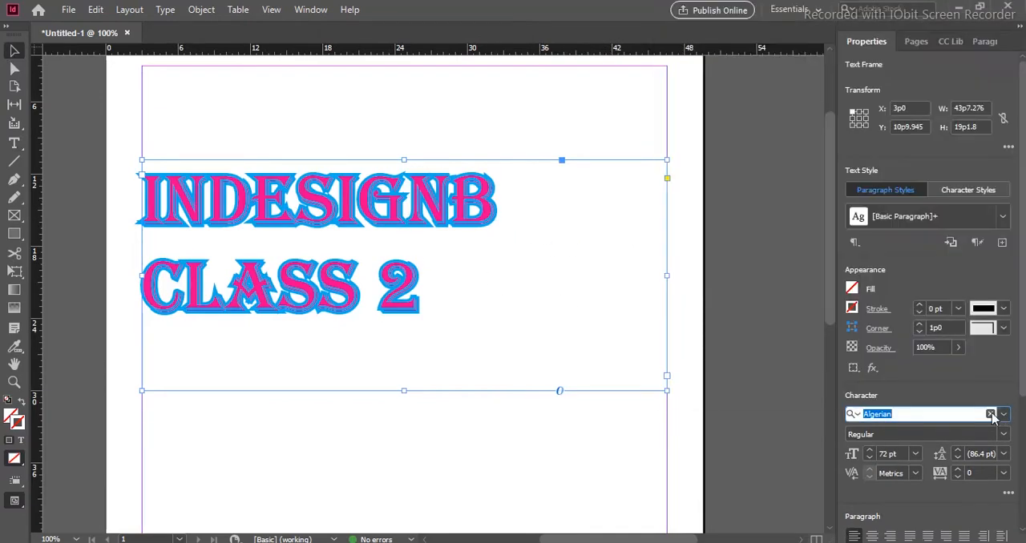
click(1003, 434)
click(1003, 435)
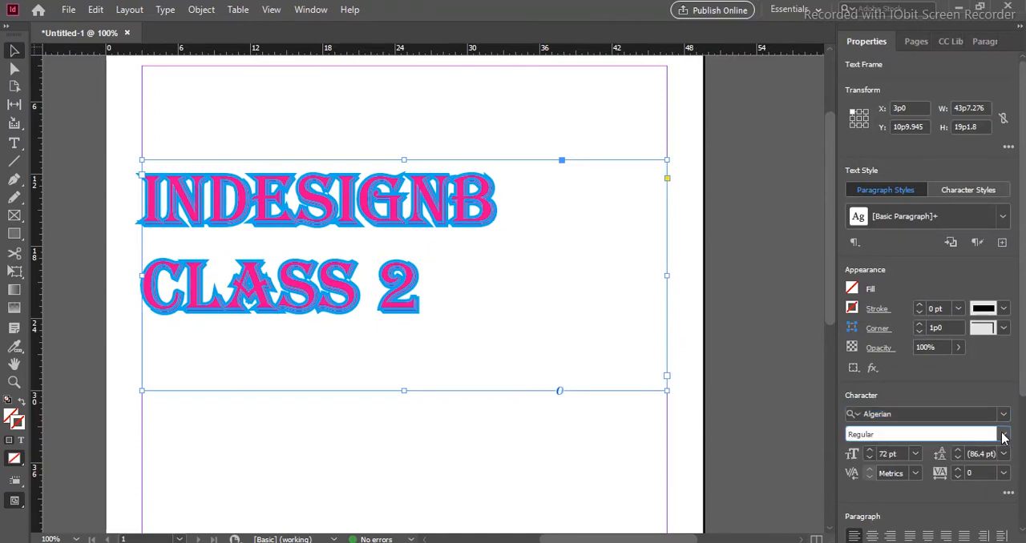
scroll(964, 390, down, 3)
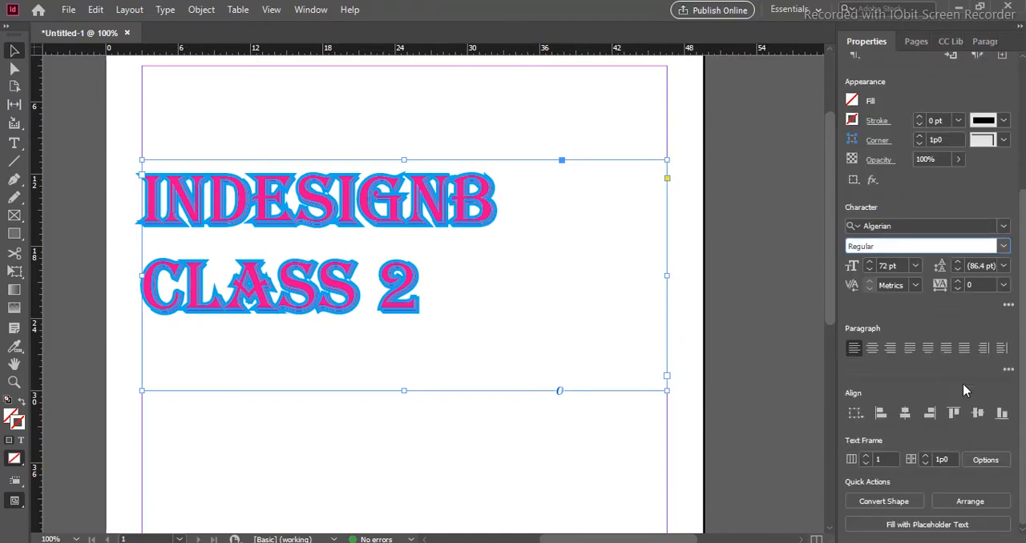
scroll(964, 391, up, 3)
scroll(940, 378, down, 2)
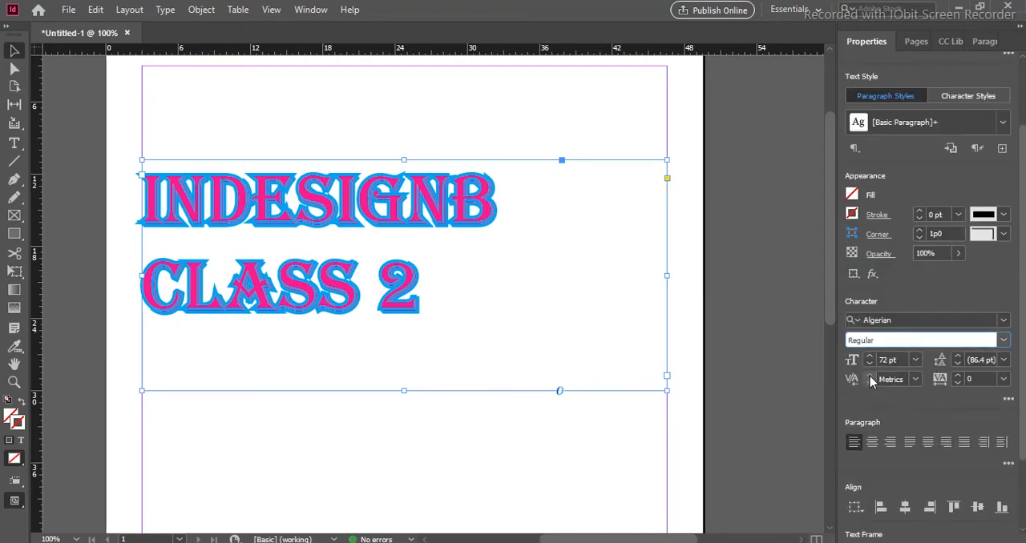
- Try Optical kerning on the heading, and set the kerning back to Metrics
click(914, 379)
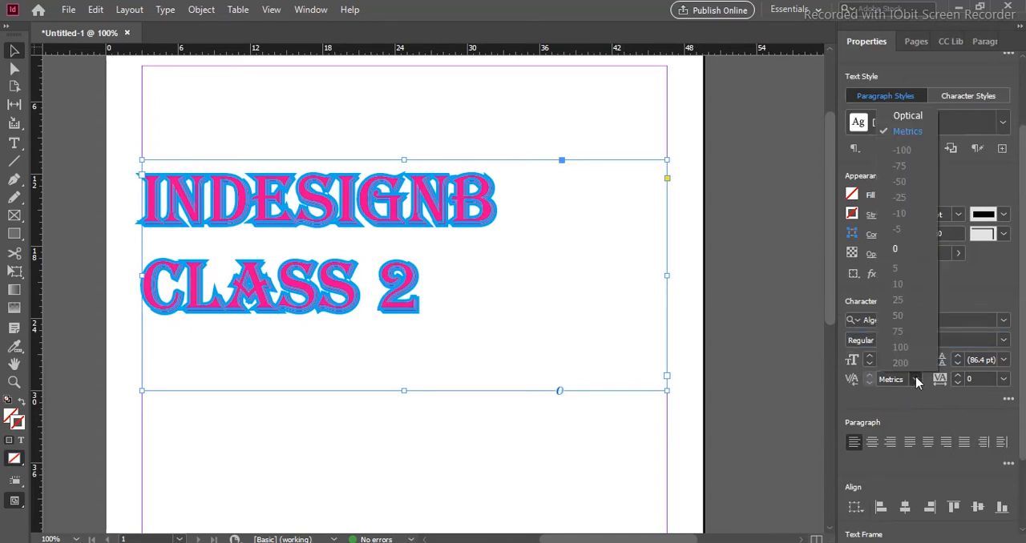
click(905, 116)
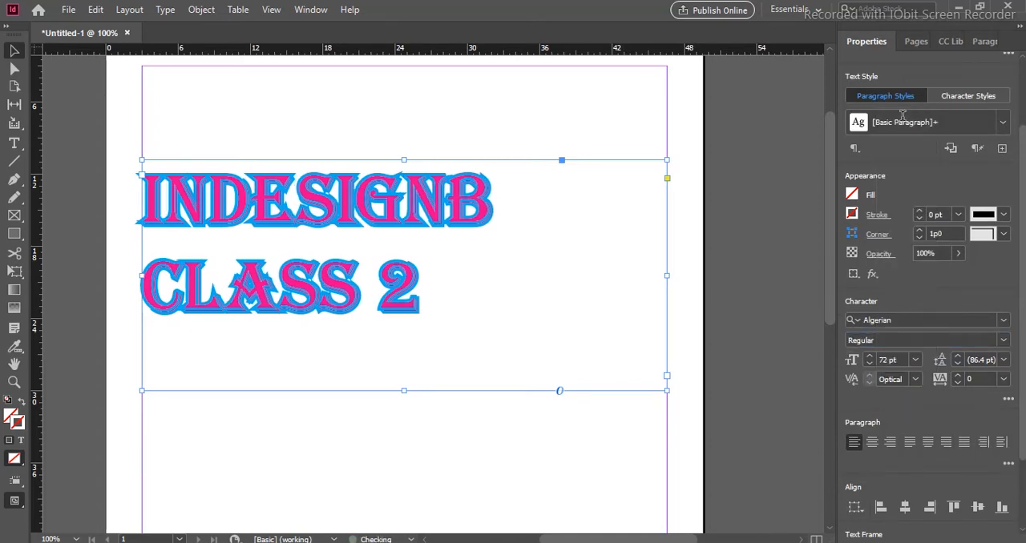
click(916, 361)
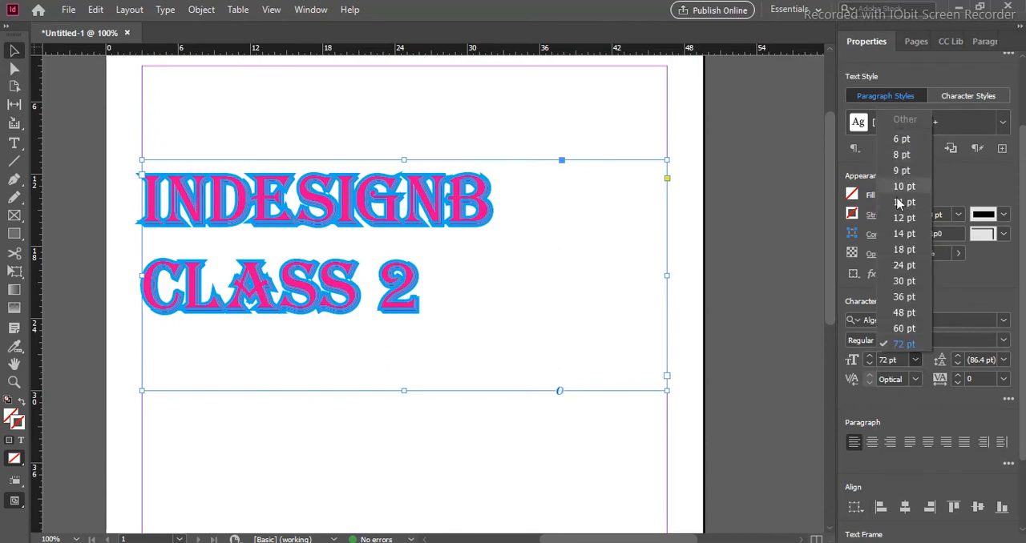
click(913, 380)
click(913, 380)
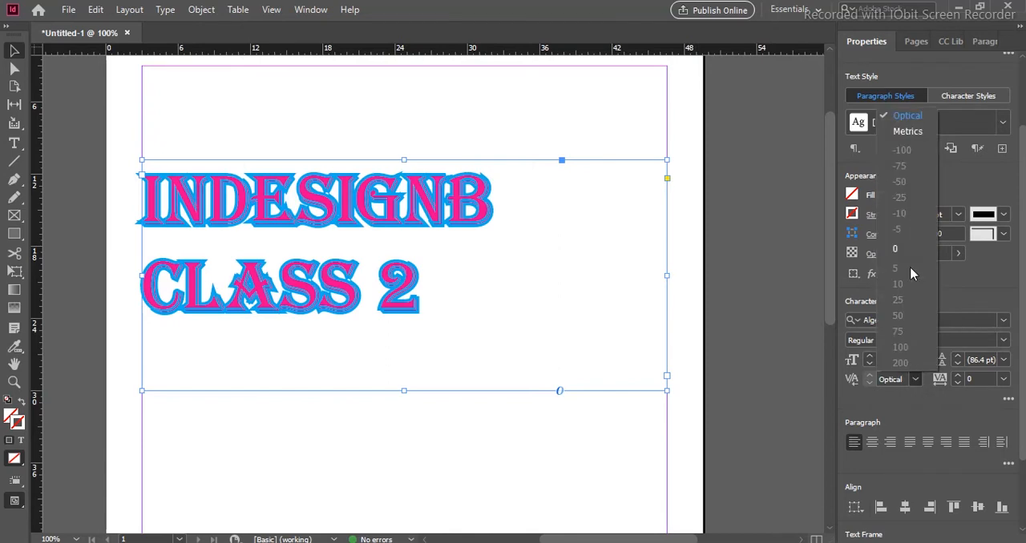
click(908, 132)
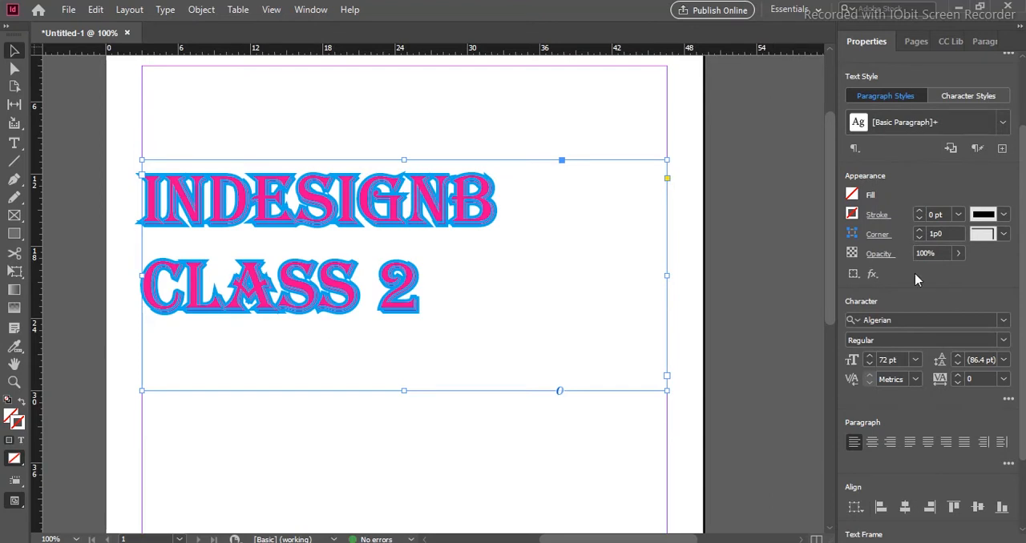
click(915, 380)
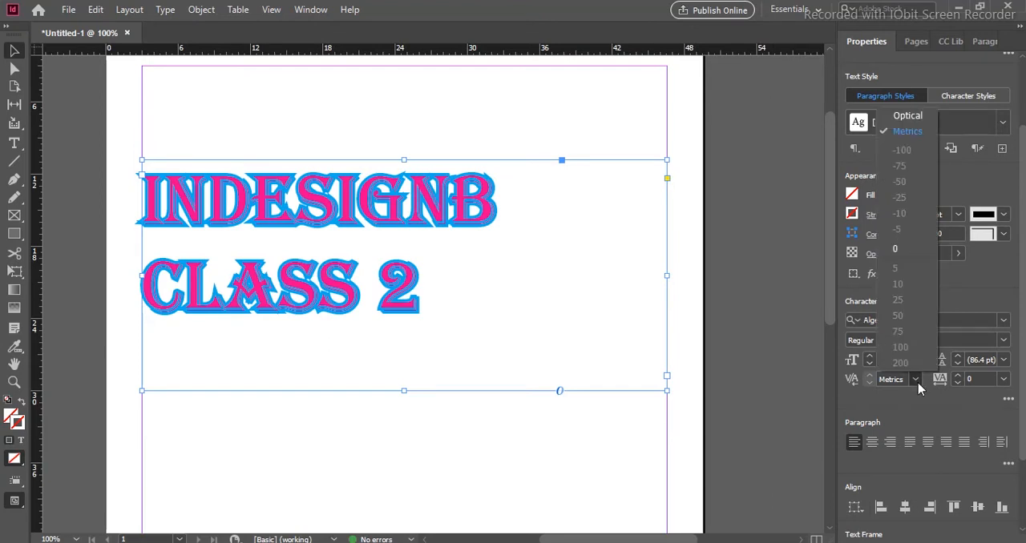
click(908, 131)
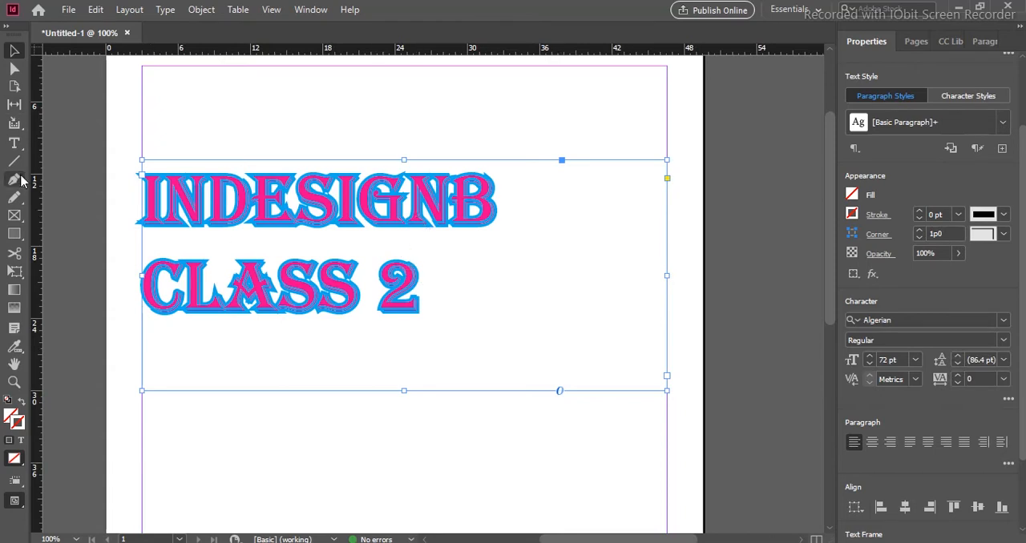
- Select both lines of the heading and tighten their leading to 41 pt
click(13, 143)
drag(419, 297, 141, 200)
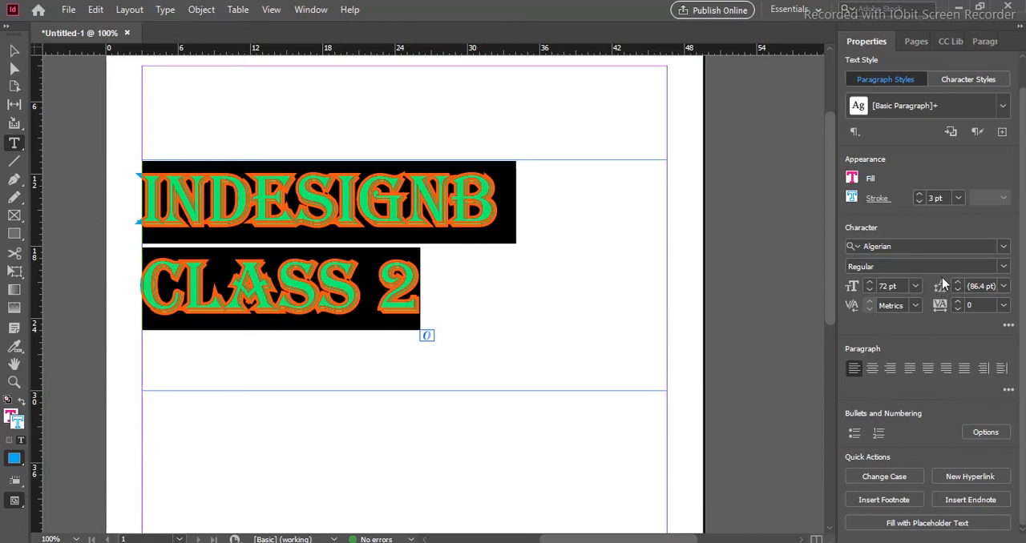
click(957, 291)
click(957, 291)
click(957, 290)
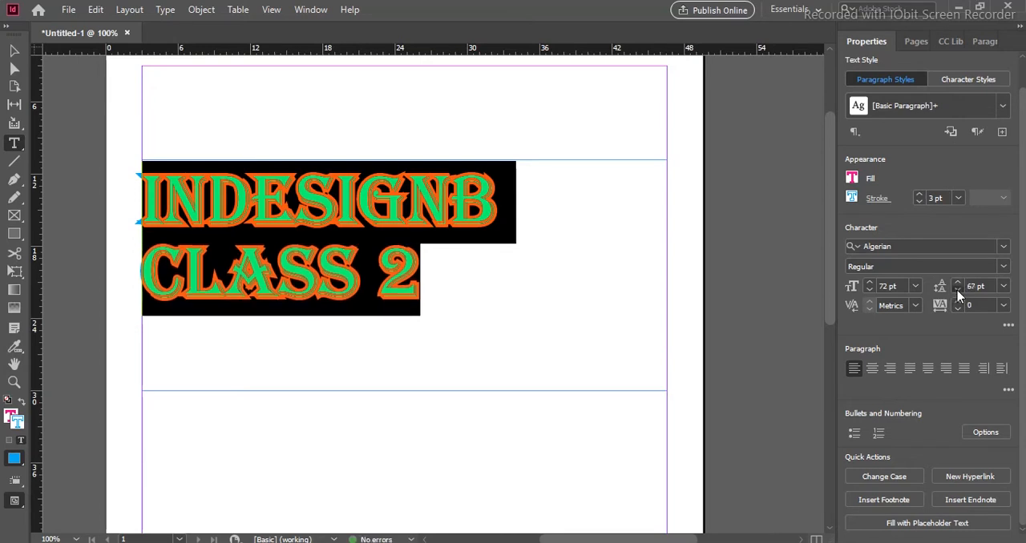
click(957, 290)
click(957, 290)
click(957, 290)
click(957, 291)
click(957, 290)
click(957, 290)
click(957, 290)
click(957, 290)
click(957, 290)
click(957, 290)
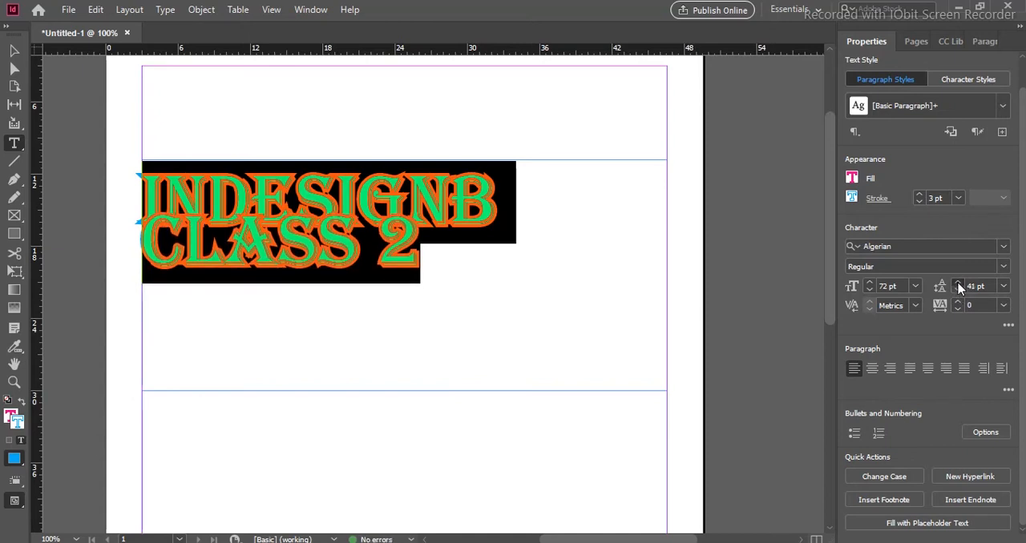
- Increase the heading's leading to 75 pt
click(959, 286)
click(958, 286)
click(958, 286)
click(958, 286)
click(958, 287)
click(958, 286)
click(959, 286)
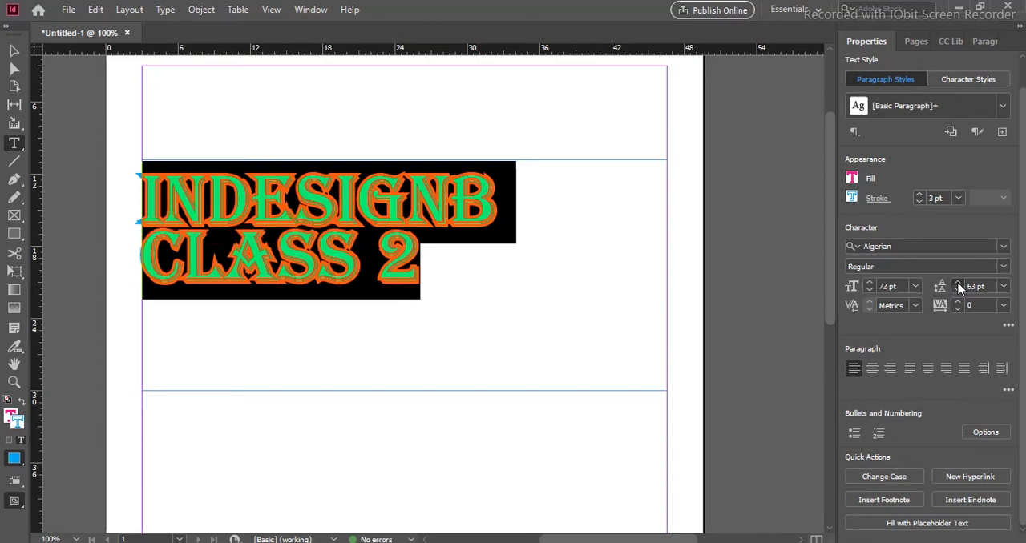
click(958, 286)
click(959, 286)
click(959, 286)
click(959, 286)
click(958, 286)
click(958, 286)
click(959, 287)
click(958, 286)
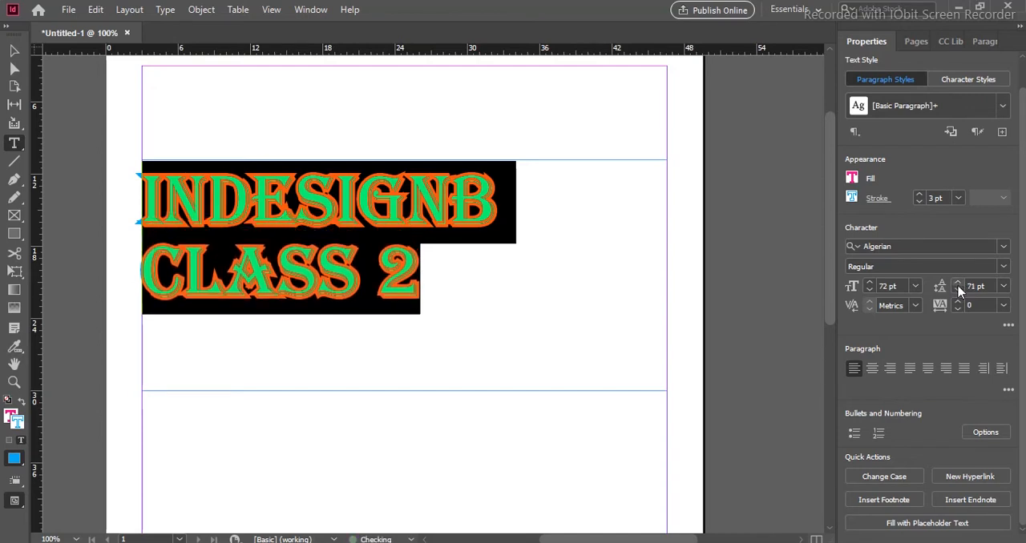
click(957, 283)
click(959, 286)
click(958, 286)
click(959, 286)
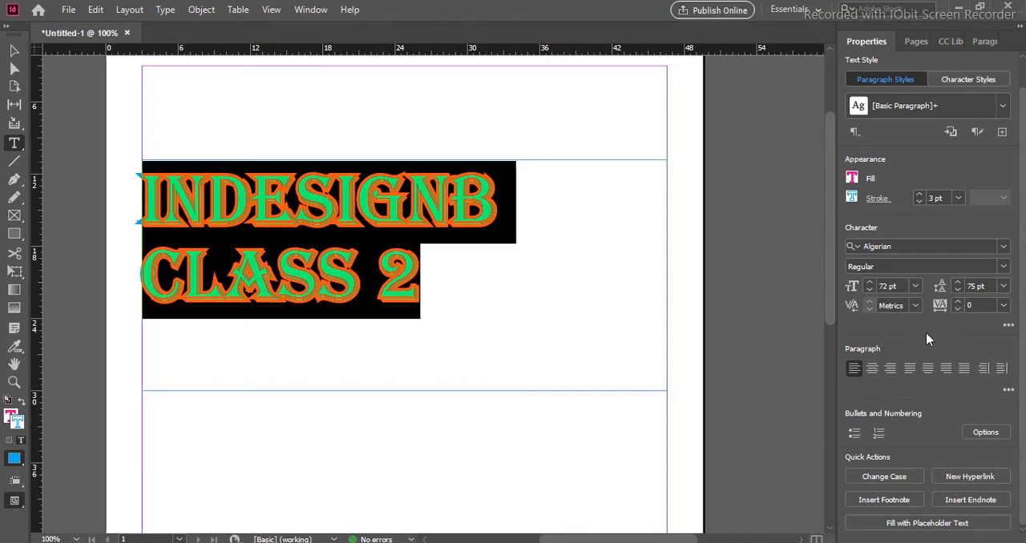
- Widen the letter spacing of the heading by raising its tracking to 260
click(956, 303)
click(956, 302)
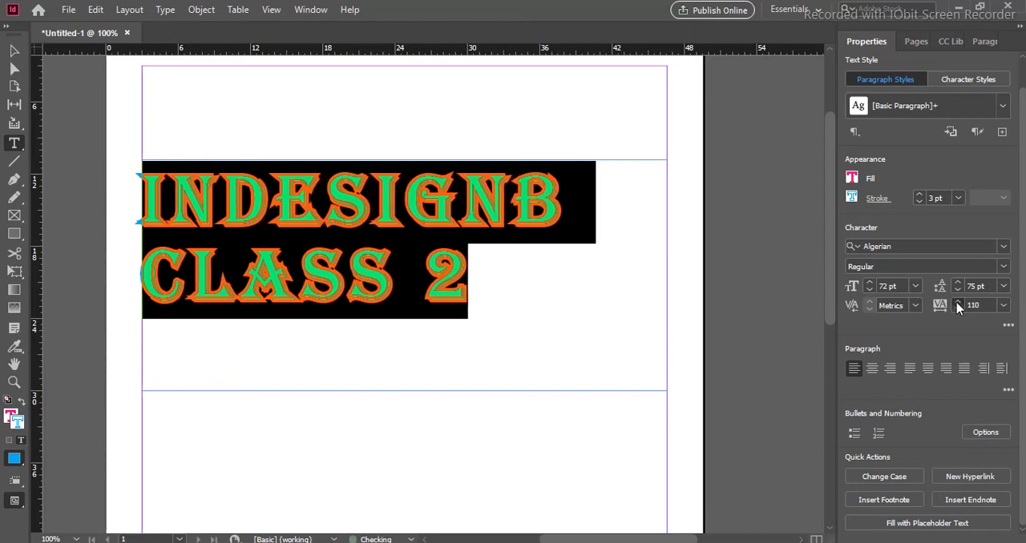
click(956, 302)
click(956, 302)
click(956, 302)
click(956, 302)
click(956, 302)
click(956, 302)
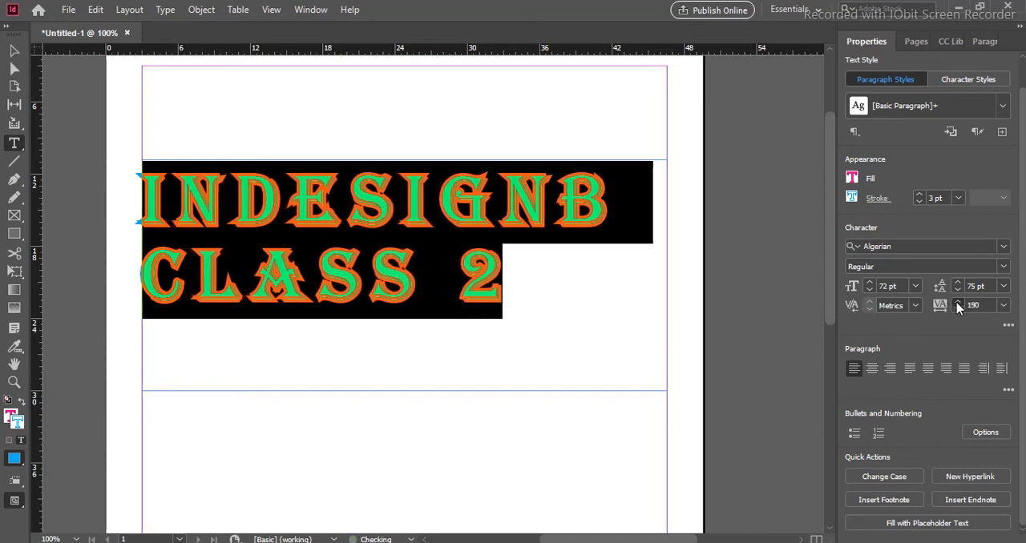
click(956, 302)
click(956, 302)
click(956, 302)
click(956, 302)
click(956, 302)
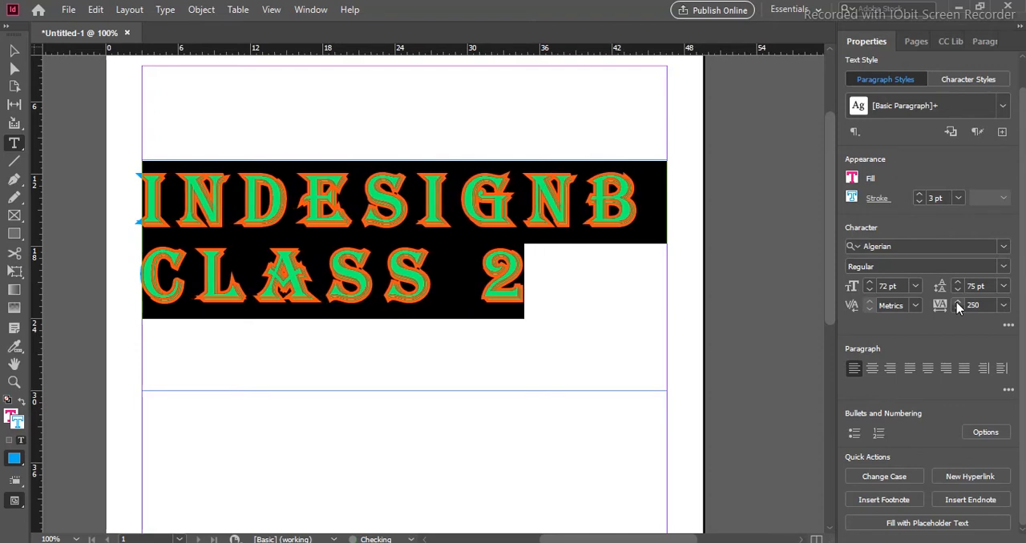
click(956, 302)
click(956, 303)
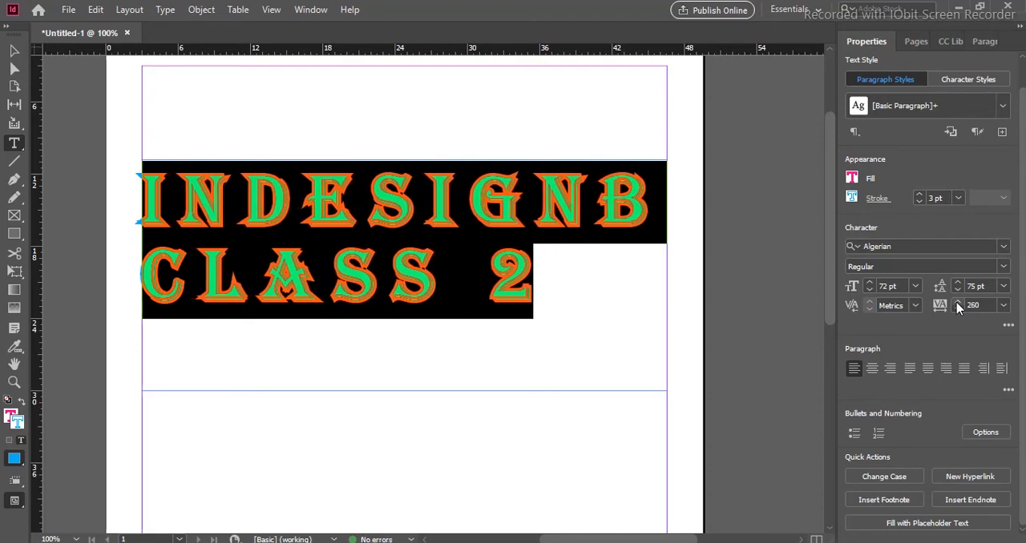
- Reselect the whole heading and reduce its tracking to 110
click(536, 205)
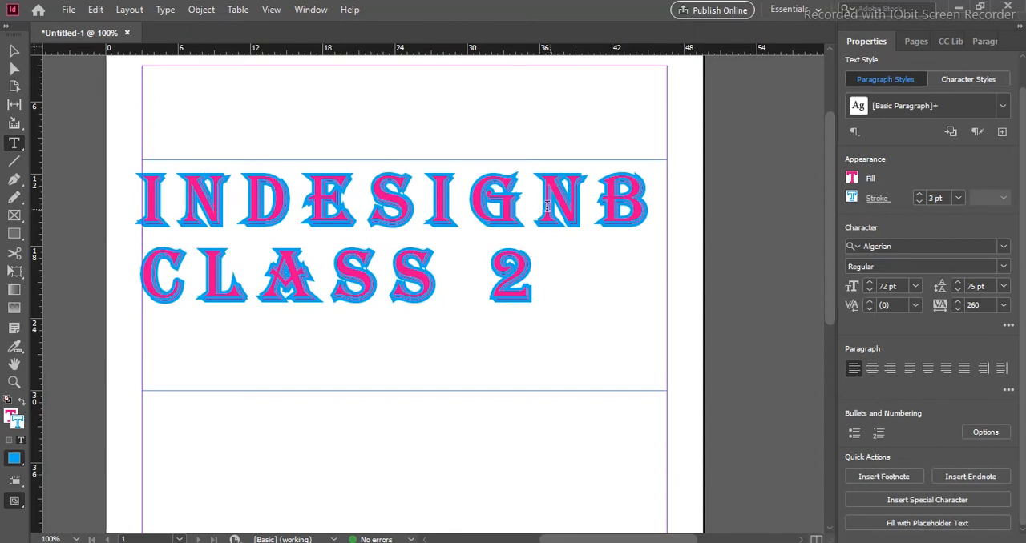
drag(561, 280, 142, 184)
click(953, 308)
click(953, 309)
click(953, 309)
click(953, 309)
click(953, 308)
click(953, 309)
click(953, 309)
click(953, 309)
- Try looser and tighter letter spacing on the heading, ending with a tracking of 30
click(953, 309)
click(953, 308)
click(952, 309)
click(953, 308)
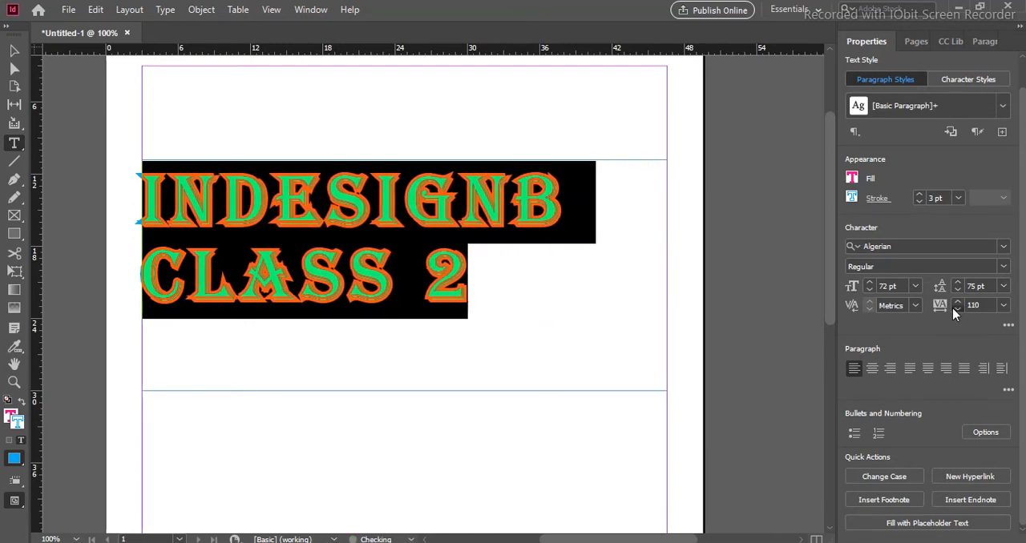
click(953, 309)
click(952, 309)
click(953, 308)
click(953, 308)
click(958, 303)
click(959, 304)
click(959, 304)
click(958, 304)
click(958, 303)
click(958, 304)
click(958, 304)
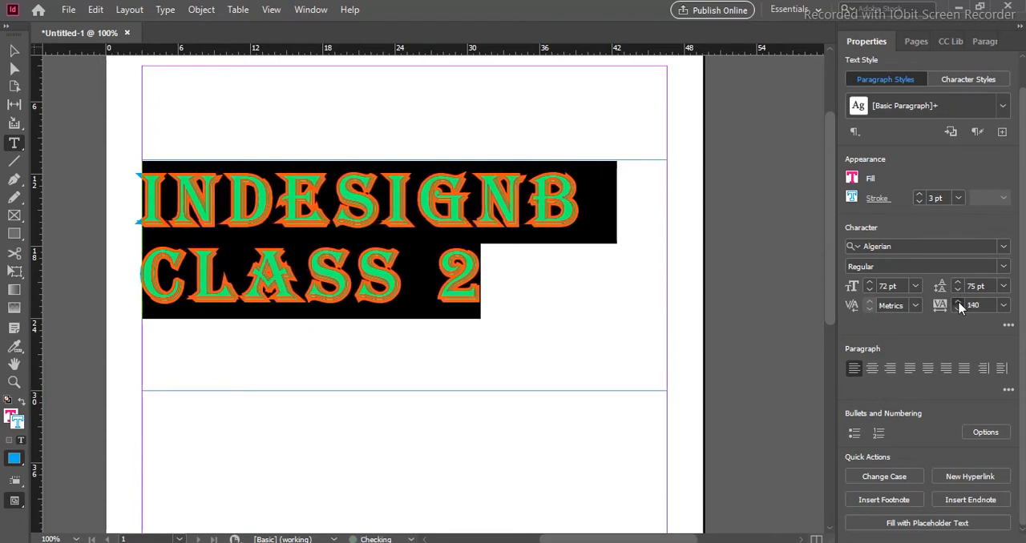
click(958, 304)
click(958, 304)
click(958, 304)
click(959, 304)
click(958, 303)
click(958, 304)
click(958, 309)
click(957, 303)
click(957, 309)
click(957, 309)
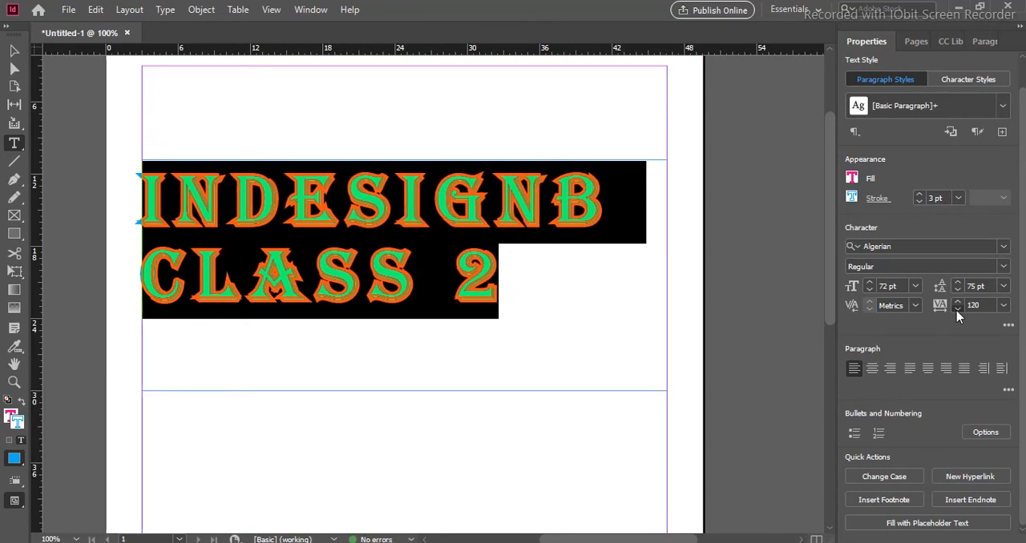
click(958, 309)
click(958, 309)
click(958, 309)
click(958, 309)
click(957, 310)
click(958, 309)
click(958, 310)
click(958, 309)
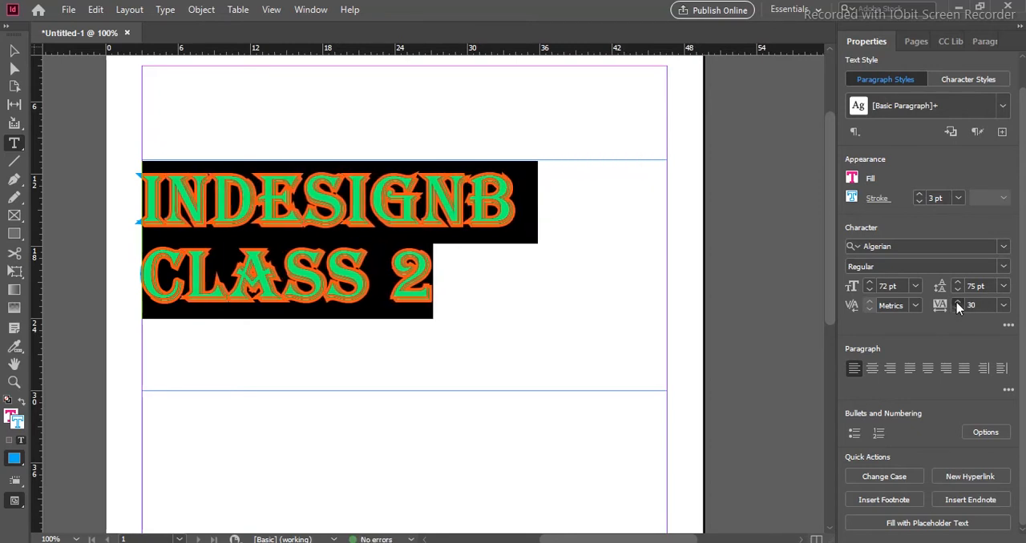
- Set the heading's tracking to 180
click(957, 303)
click(957, 303)
click(957, 303)
click(956, 303)
click(957, 303)
click(957, 303)
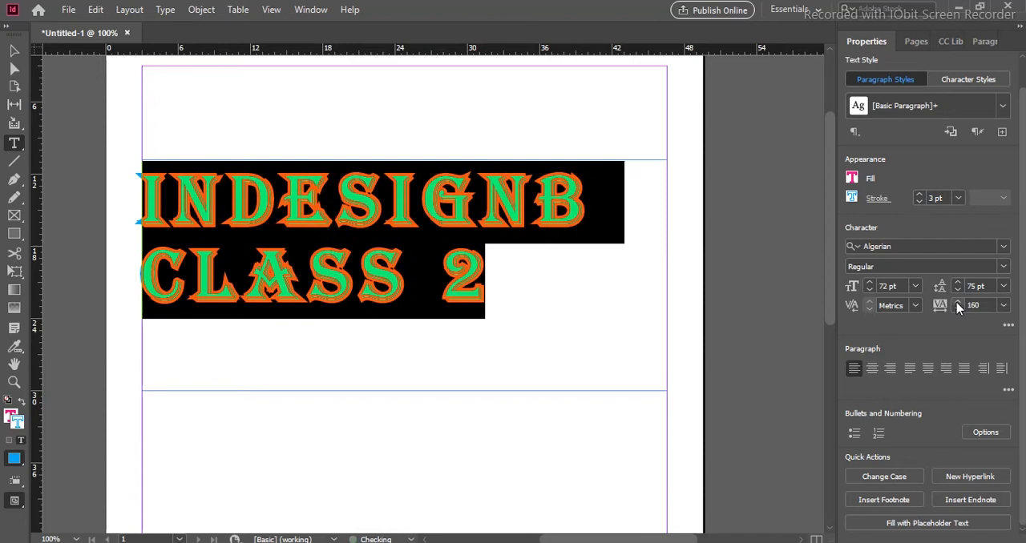
click(957, 303)
click(957, 303)
click(957, 303)
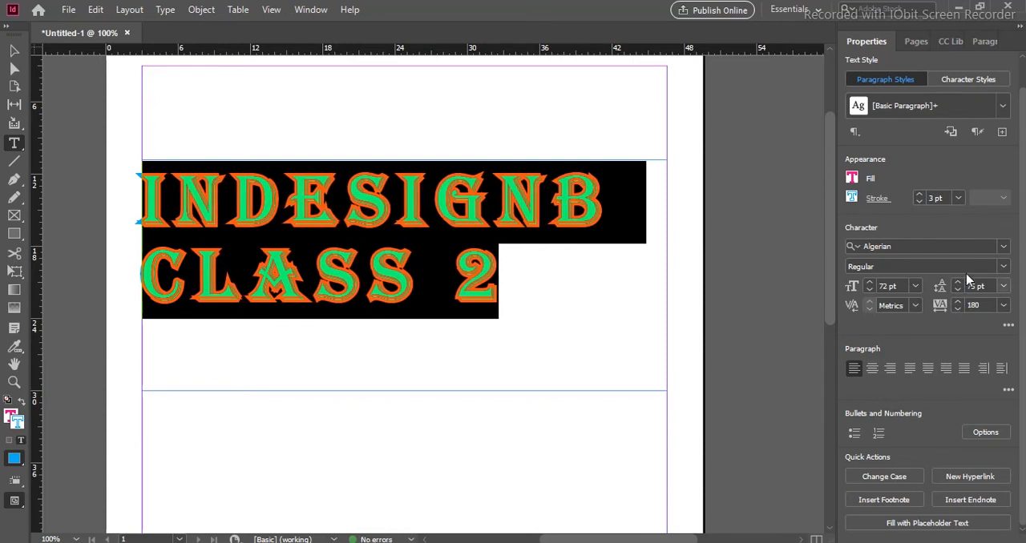
- Reveal the additional character options and stretch the heading's vertical scale to 126%
click(1008, 328)
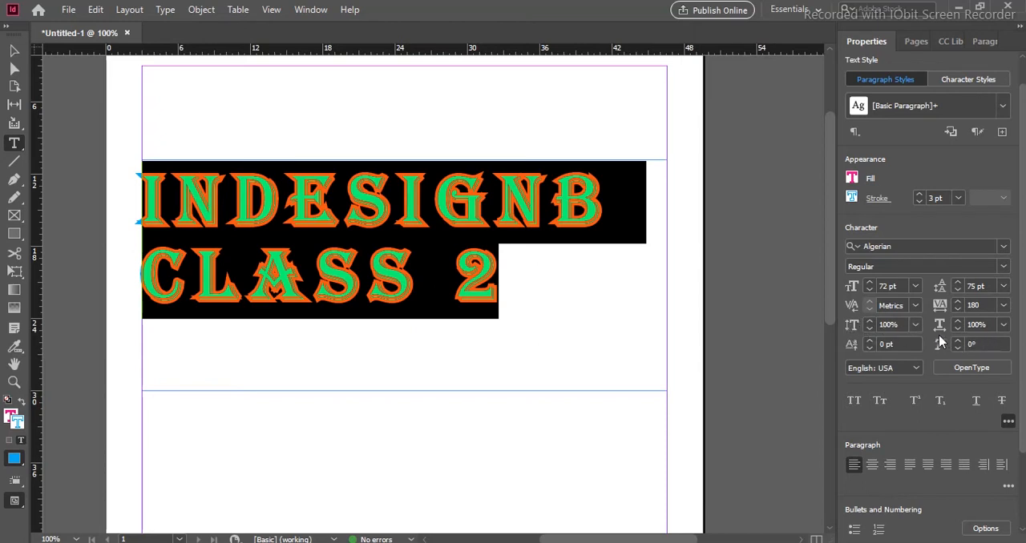
click(869, 321)
click(870, 320)
click(869, 320)
click(870, 321)
click(869, 320)
click(870, 321)
click(869, 320)
click(869, 320)
click(869, 321)
click(870, 321)
click(870, 322)
click(869, 321)
click(869, 321)
click(869, 321)
click(870, 321)
click(870, 322)
click(870, 322)
click(870, 322)
click(870, 322)
click(869, 321)
click(870, 322)
click(870, 322)
click(869, 321)
click(870, 322)
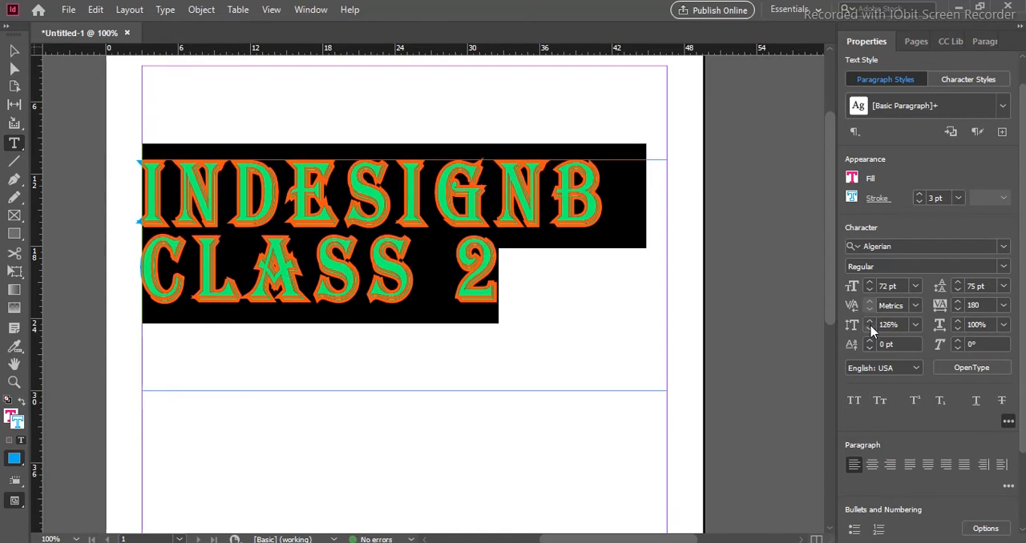
- Bring the selected heading's vertical scale back down to 100%
click(869, 329)
click(869, 329)
click(870, 330)
click(870, 329)
click(870, 330)
click(869, 329)
click(869, 329)
click(869, 329)
click(869, 329)
click(870, 329)
click(870, 330)
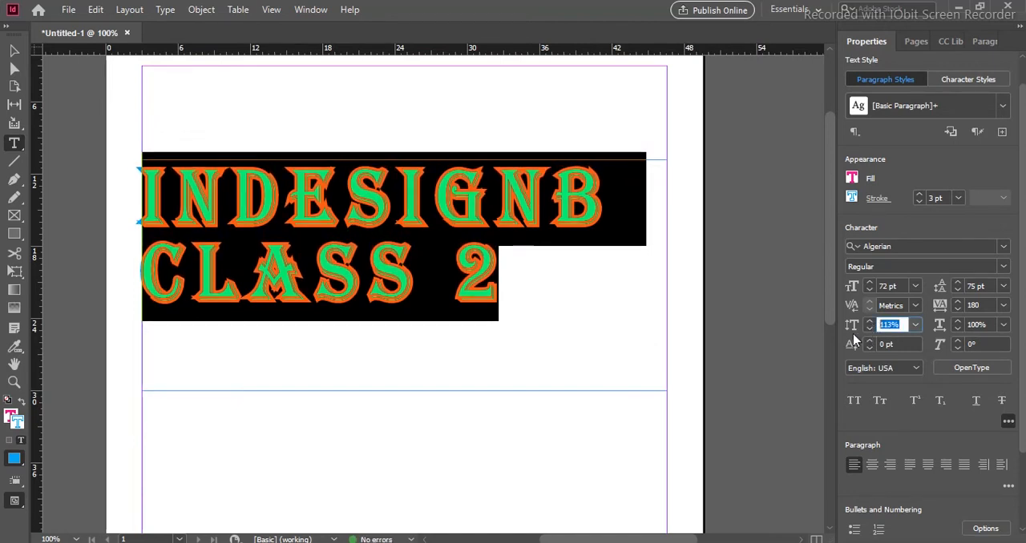
click(868, 330)
click(869, 330)
click(869, 330)
click(868, 330)
click(868, 330)
click(869, 330)
click(869, 330)
click(869, 330)
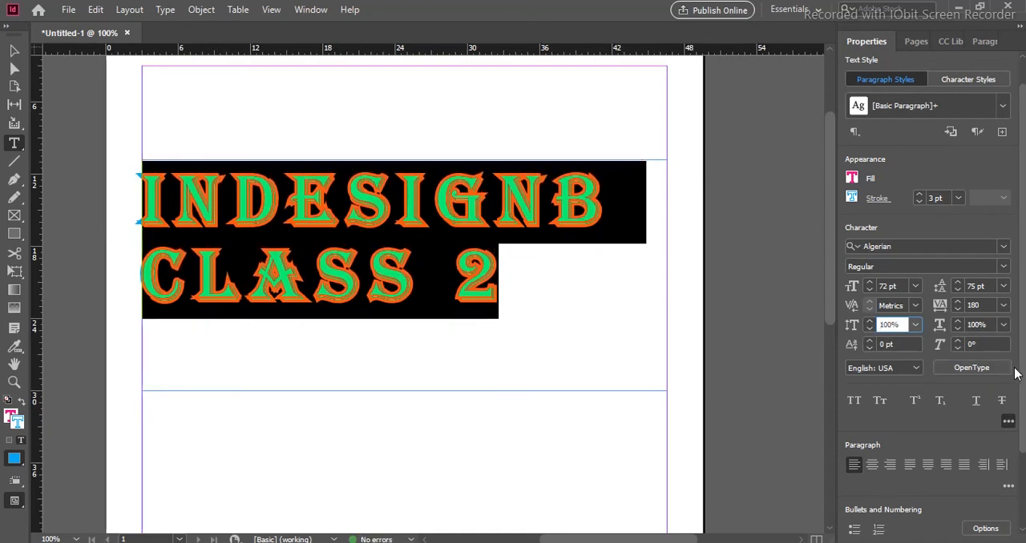
- Try stretching the heading's horizontal scale up to about 135%
click(959, 321)
click(959, 321)
click(958, 321)
click(958, 322)
click(958, 322)
click(959, 321)
click(958, 322)
click(958, 321)
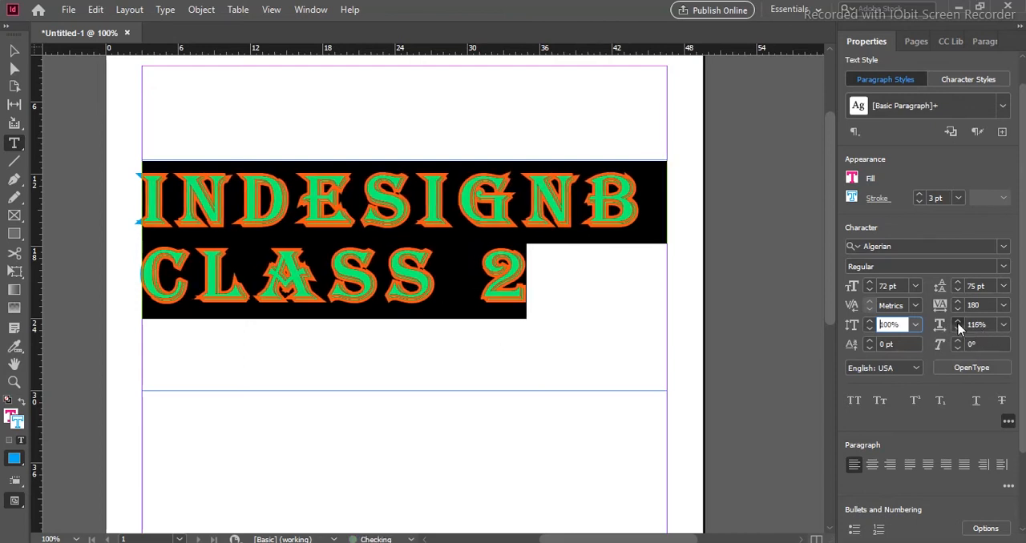
click(959, 322)
click(958, 321)
click(959, 322)
click(959, 321)
click(959, 323)
click(959, 323)
click(959, 323)
click(959, 323)
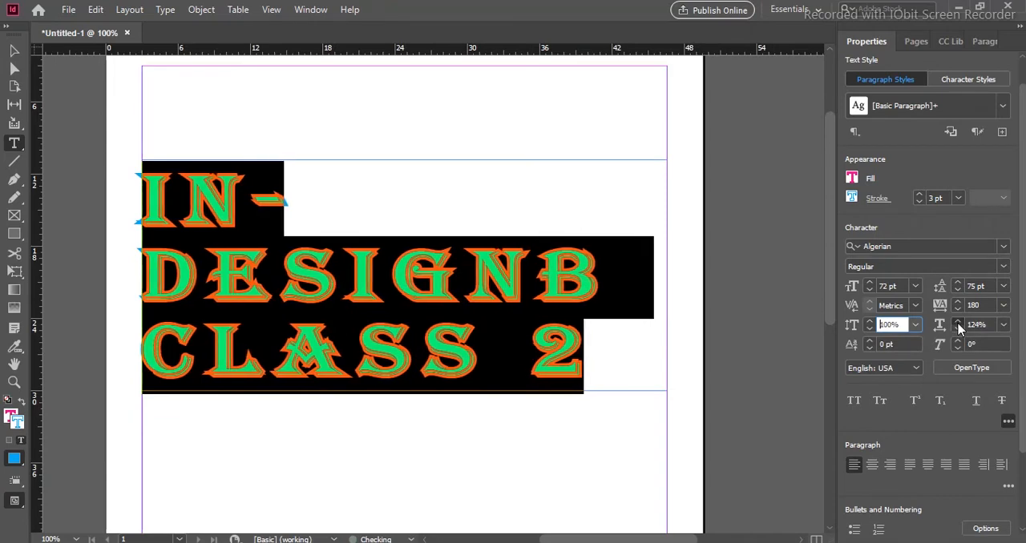
click(959, 323)
click(959, 323)
click(959, 323)
click(959, 323)
click(958, 324)
click(959, 324)
click(958, 324)
click(958, 324)
click(959, 324)
click(959, 324)
click(959, 324)
click(959, 324)
- Reduce the heading's horizontal scale to 108%
click(958, 332)
click(957, 332)
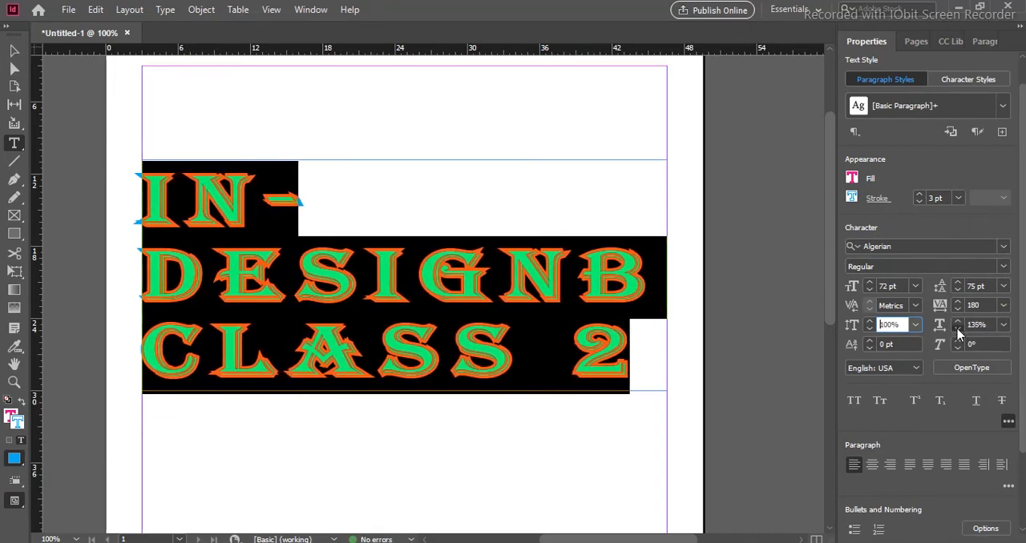
click(958, 332)
click(958, 332)
click(958, 332)
click(958, 332)
click(957, 332)
click(958, 332)
click(957, 331)
click(957, 332)
click(958, 332)
click(958, 332)
click(958, 332)
click(958, 331)
click(958, 332)
click(958, 332)
click(958, 332)
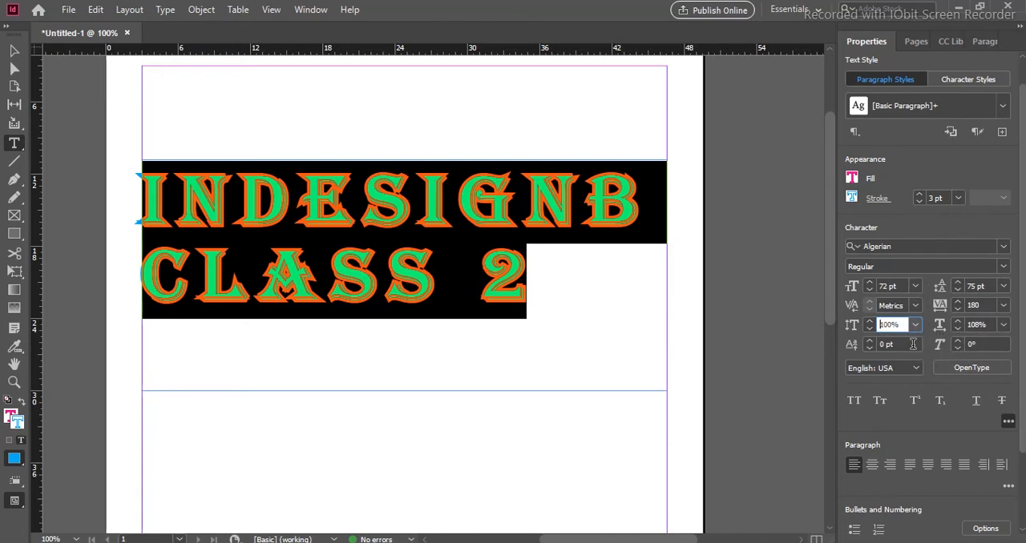
- Try slanting the whole heading with a skew of 18°
click(956, 341)
click(956, 341)
click(956, 342)
click(956, 341)
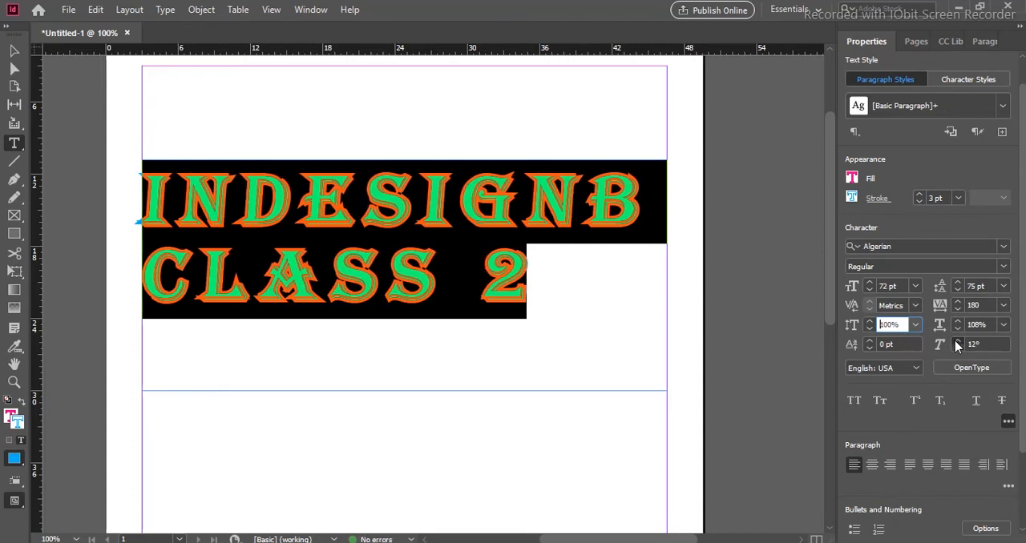
click(956, 341)
click(956, 341)
click(956, 341)
click(956, 342)
click(956, 342)
click(956, 342)
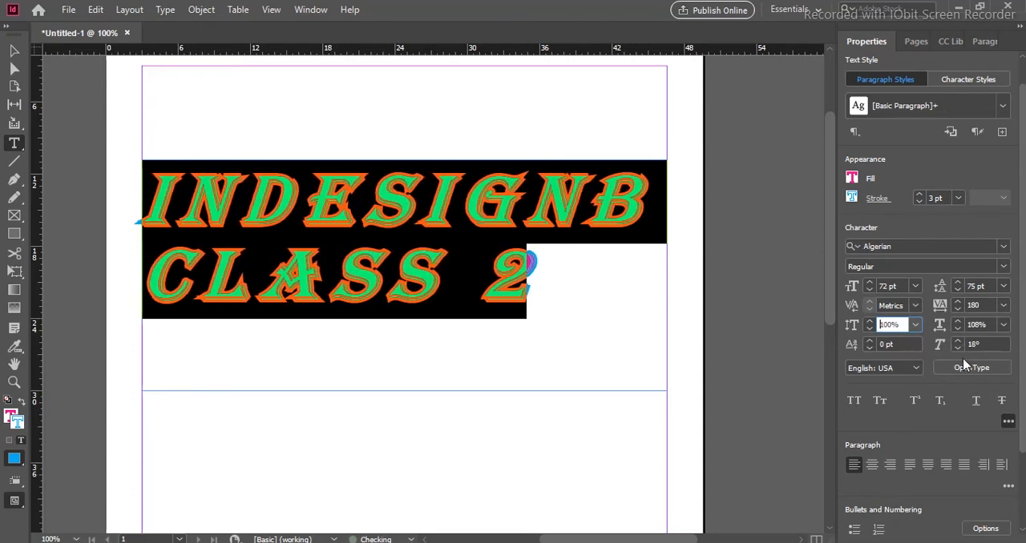
- Reselect the whole heading and return its skew to 0°
click(956, 348)
click(957, 348)
click(957, 348)
click(957, 348)
click(957, 348)
click(957, 347)
click(957, 348)
click(957, 348)
click(501, 273)
click(483, 272)
drag(644, 313, 184, 215)
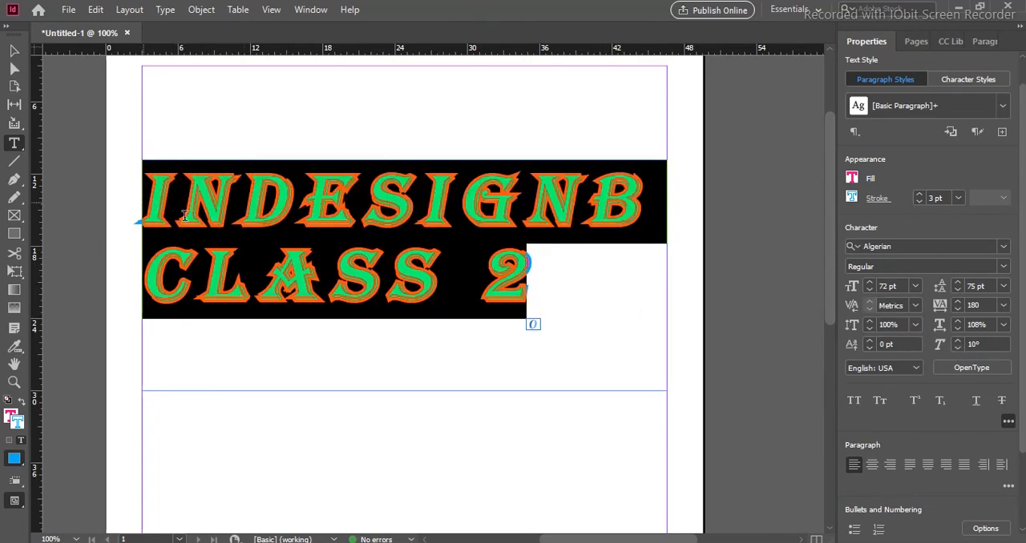
click(958, 350)
click(958, 350)
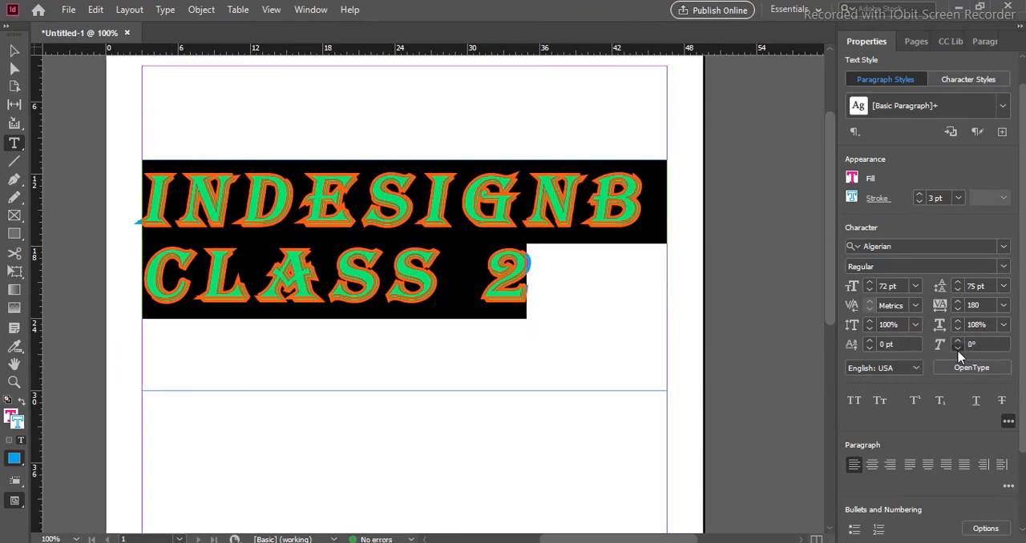
- Select only the digit 2 at the heading's end and skew it by 22°
click(957, 341)
drag(486, 278, 550, 279)
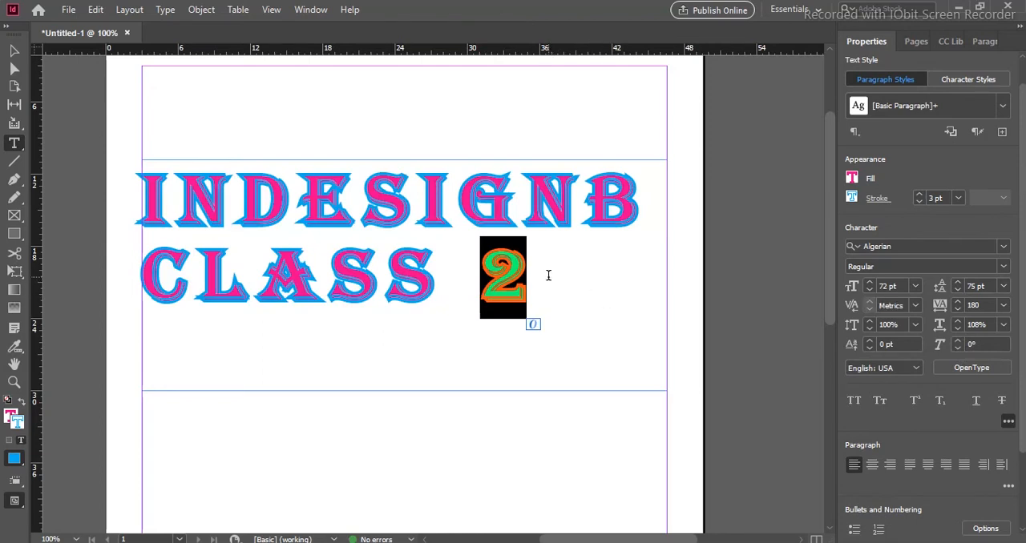
click(956, 342)
click(957, 341)
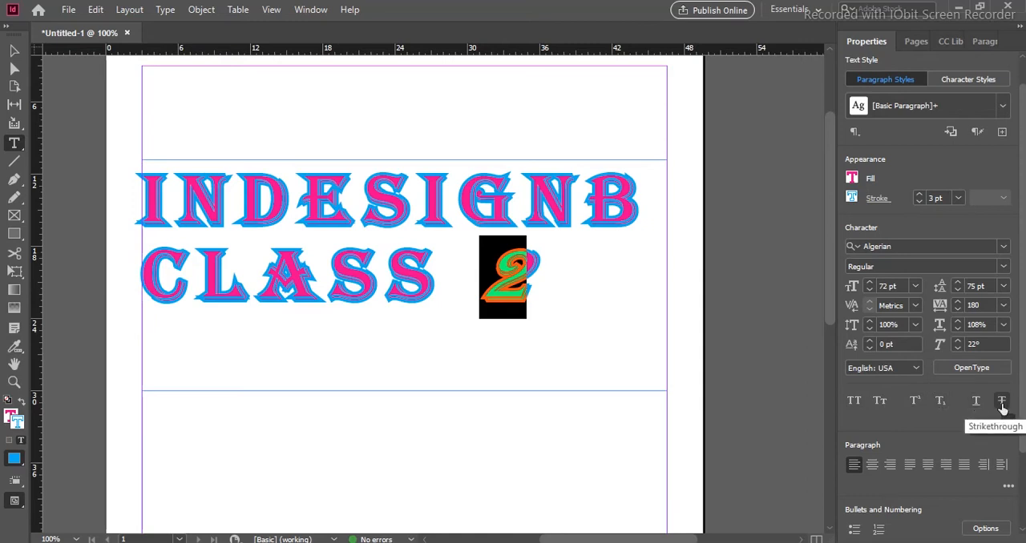
click(559, 301)
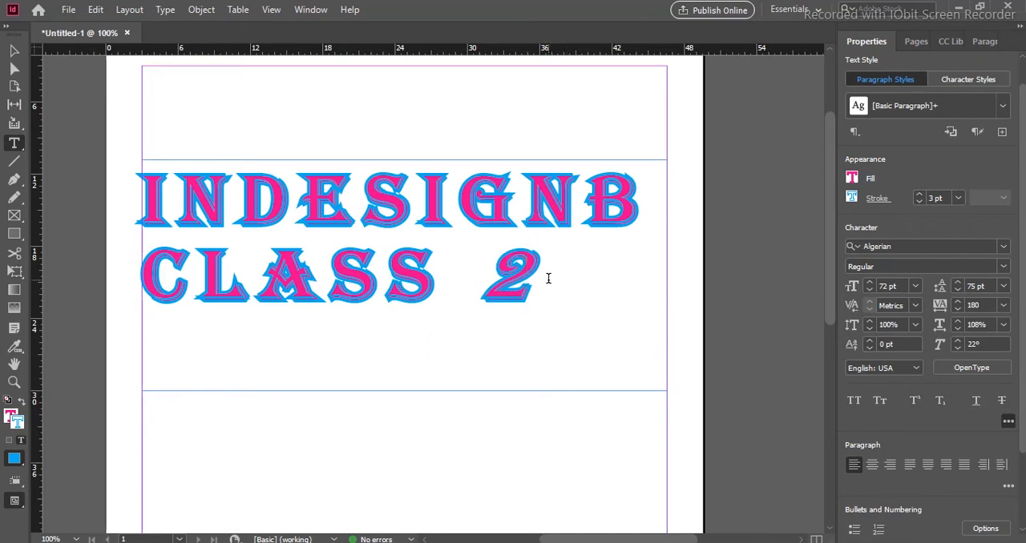
- Replace the entire heading with a first name in capital letters
drag(525, 279, 138, 215)
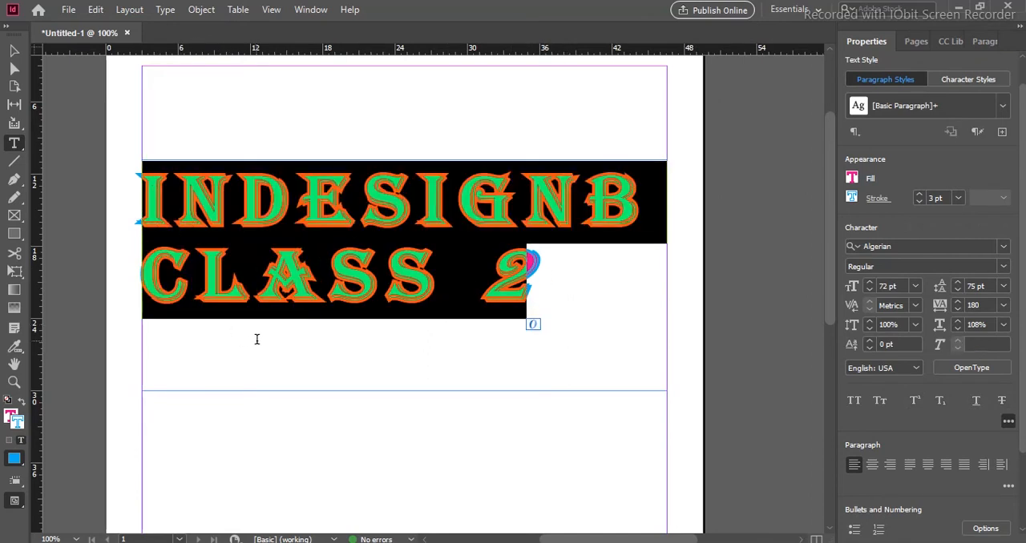
key(BackSpace)
text(S)
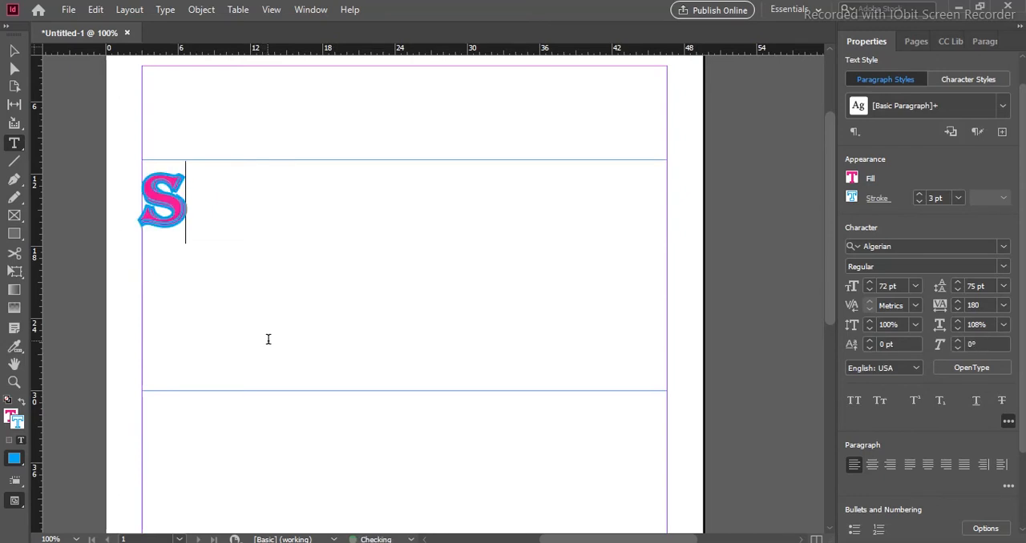
text(ALMAN)
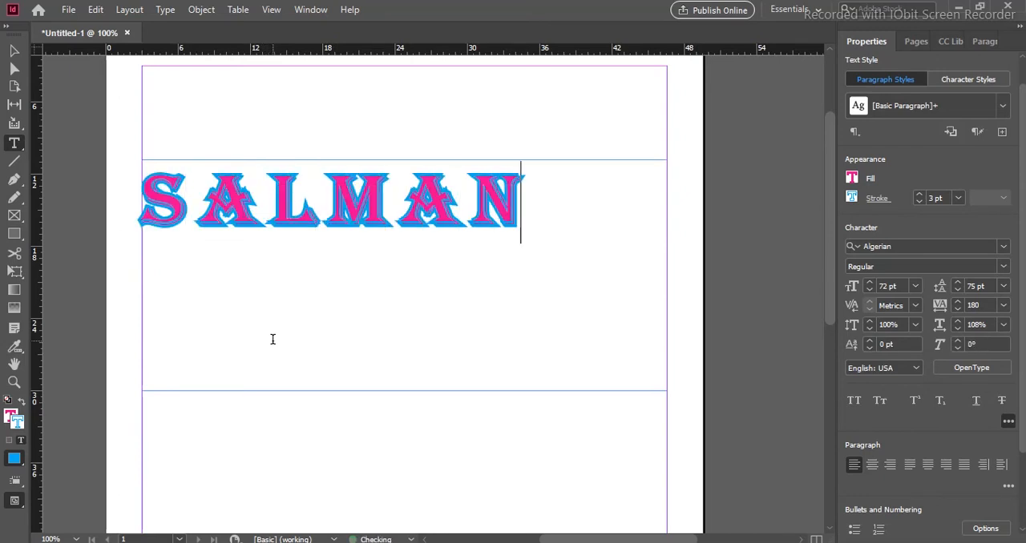
- Delete the first name to leave the text frame empty
key(BackSpace)
key(BackSpace)
key(BackSpace)
key(BackSpace)
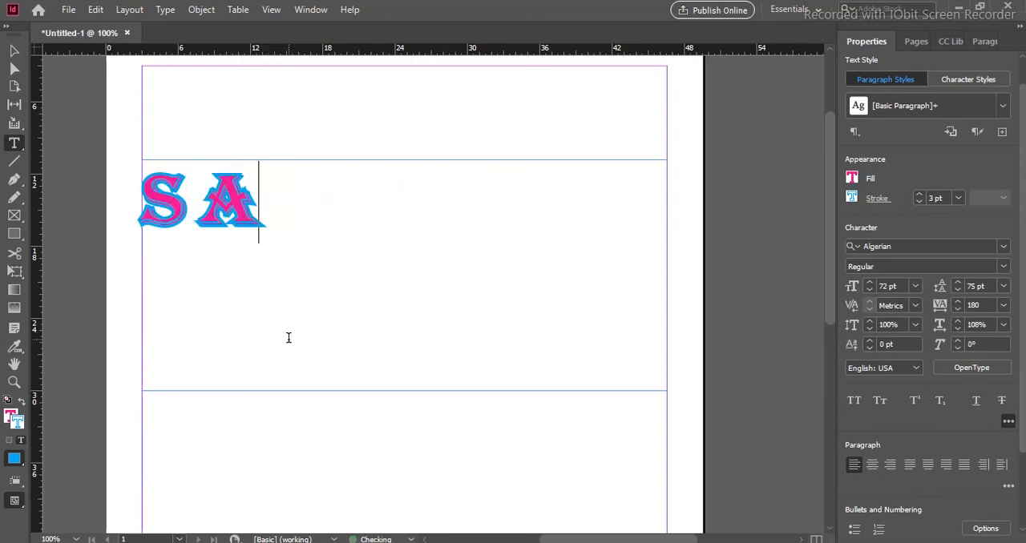
key(BackSpace)
key(BackSpace)
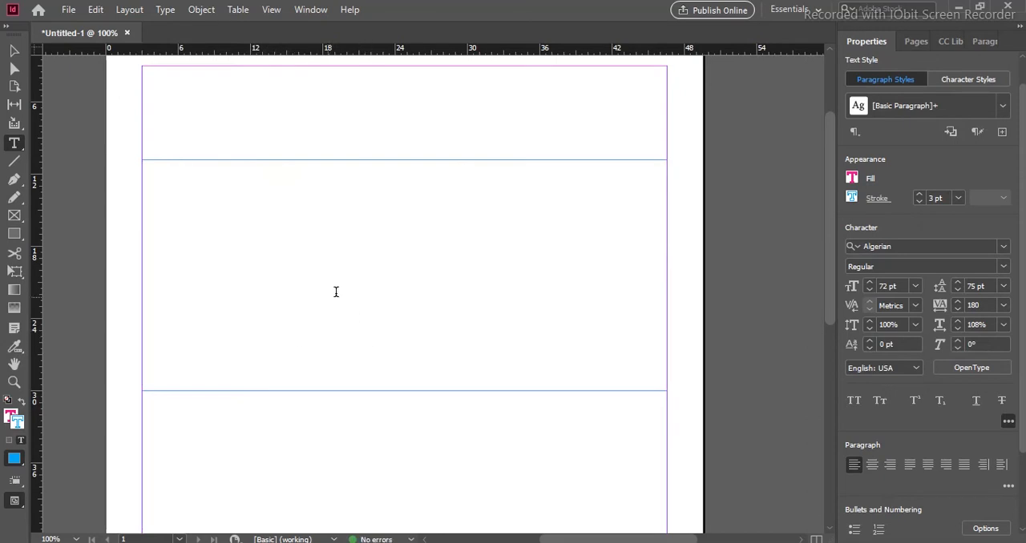
- Set the font to Arial and enter a full name in lowercase letters
click(1002, 247)
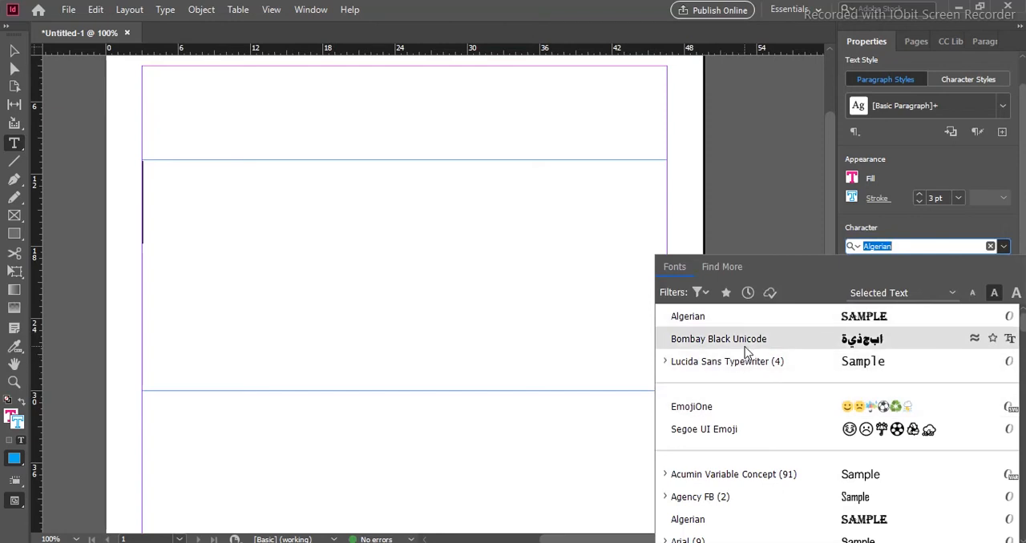
scroll(743, 351, down, 5)
click(709, 390)
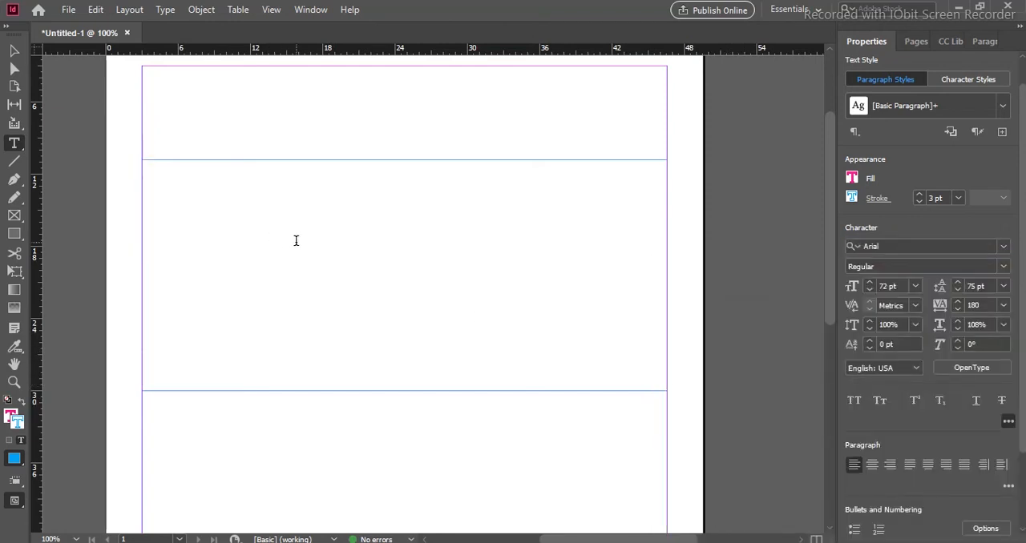
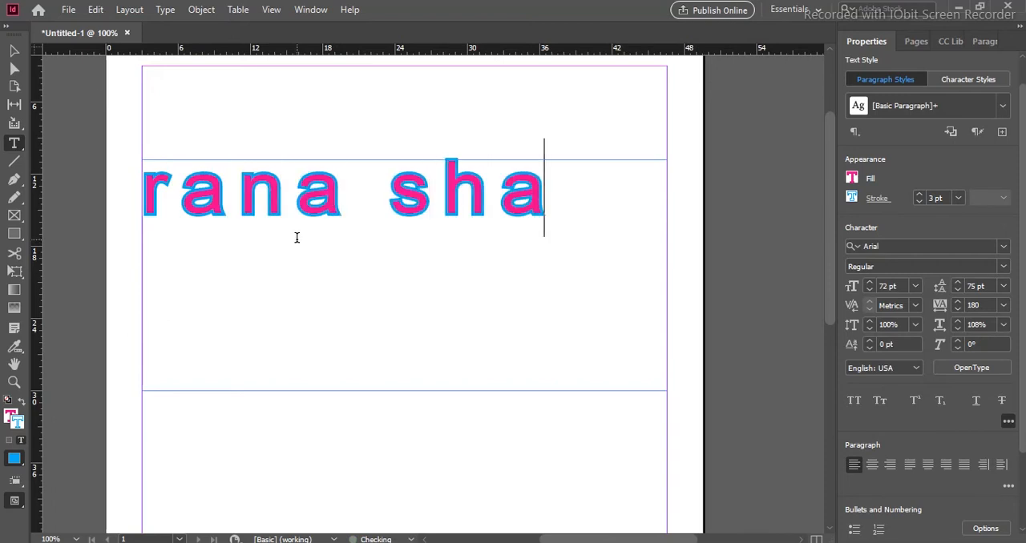
- Select the full name and try All Caps on it, switching it on and off twice
drag(646, 182, 145, 174)
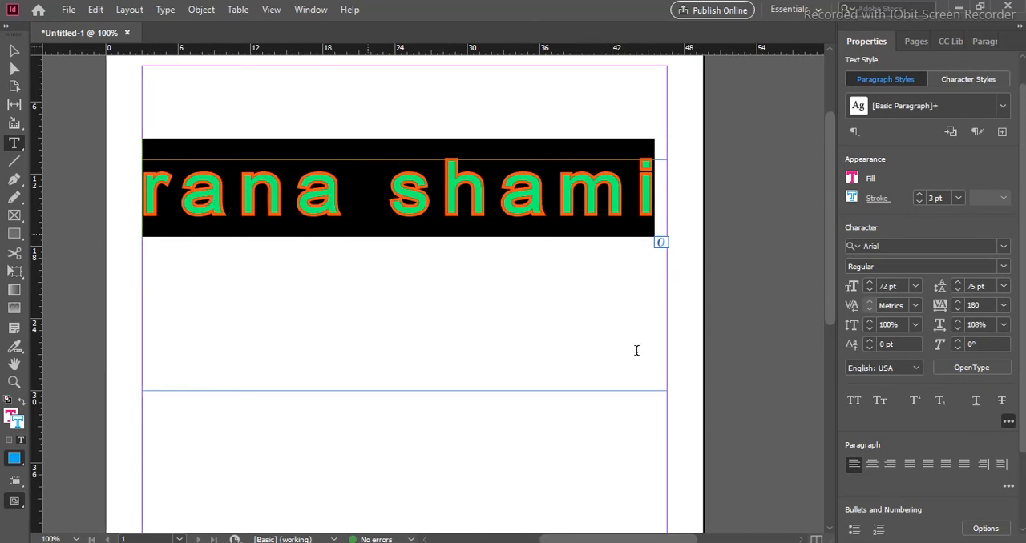
click(853, 402)
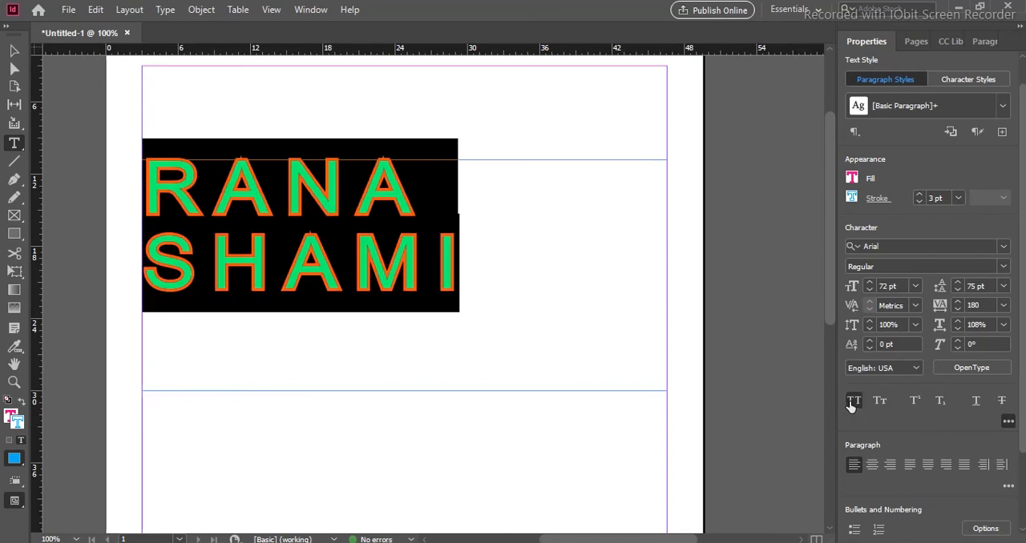
click(852, 405)
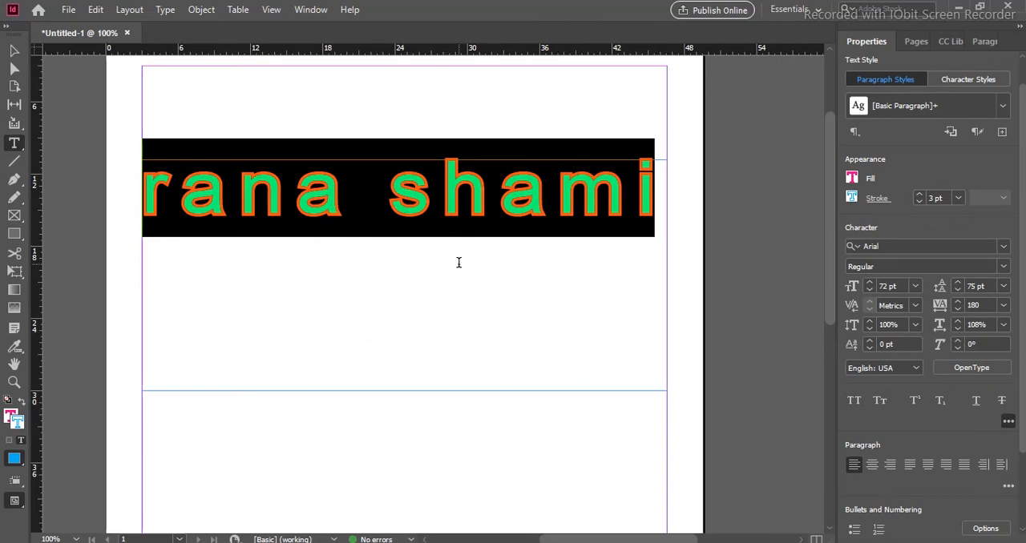
click(854, 401)
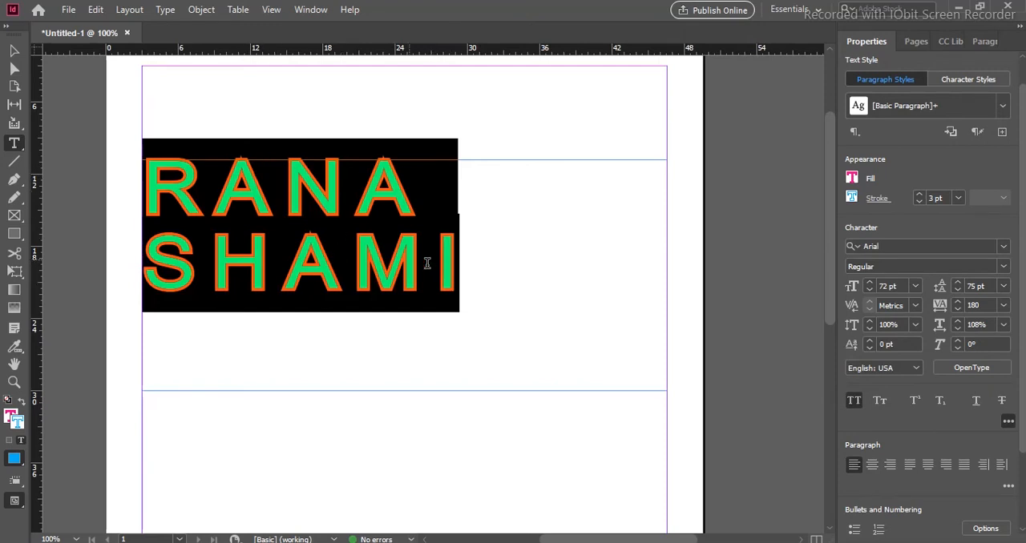
click(853, 400)
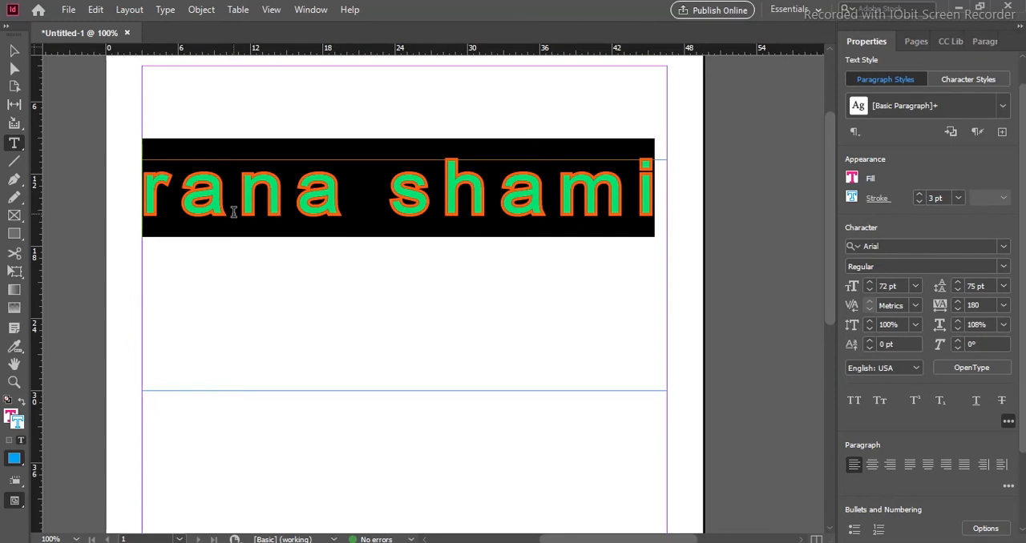
- Retype the full name with a capital initial on each word
click(171, 194)
drag(659, 192, 139, 241)
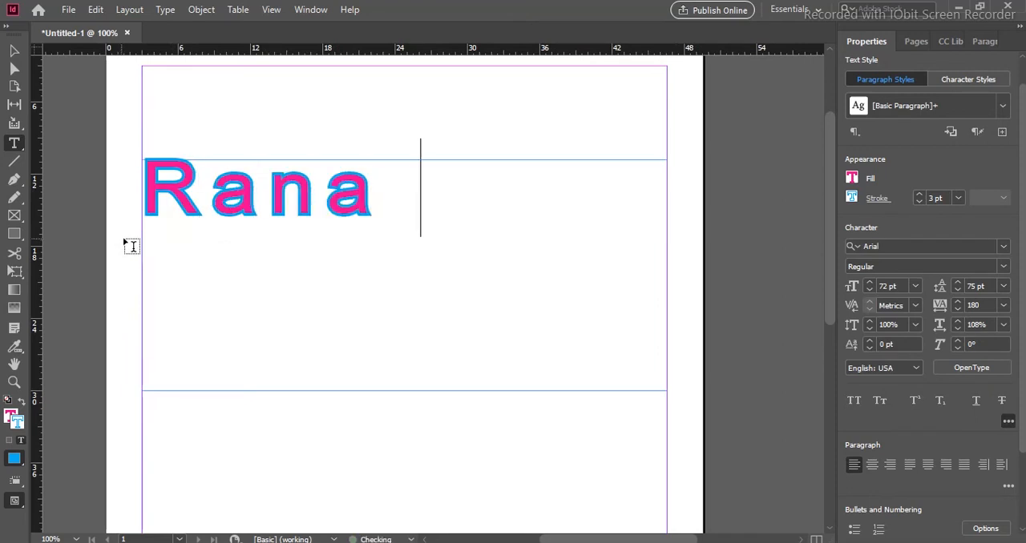
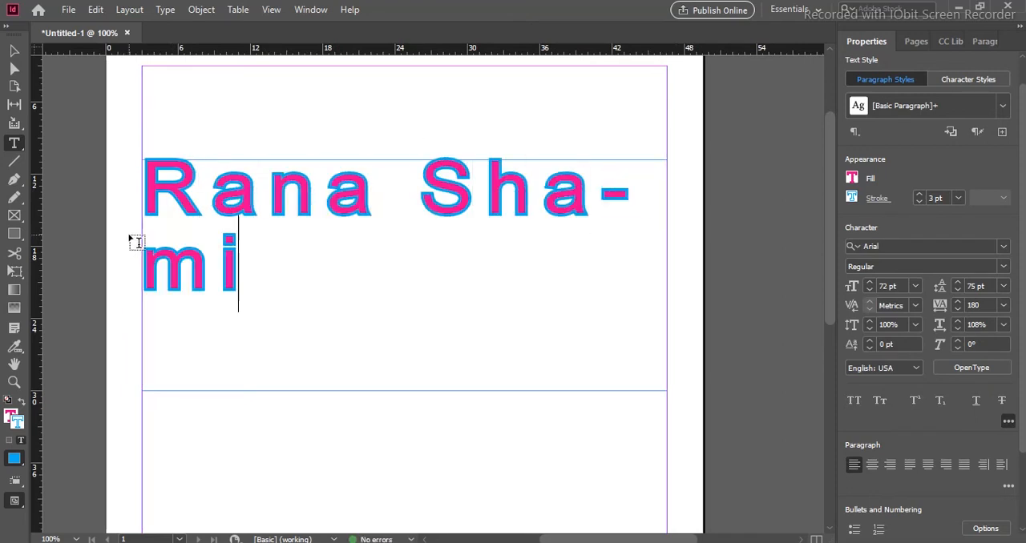
- Select the full name and reduce its font size to 66 pt
drag(238, 270, 136, 210)
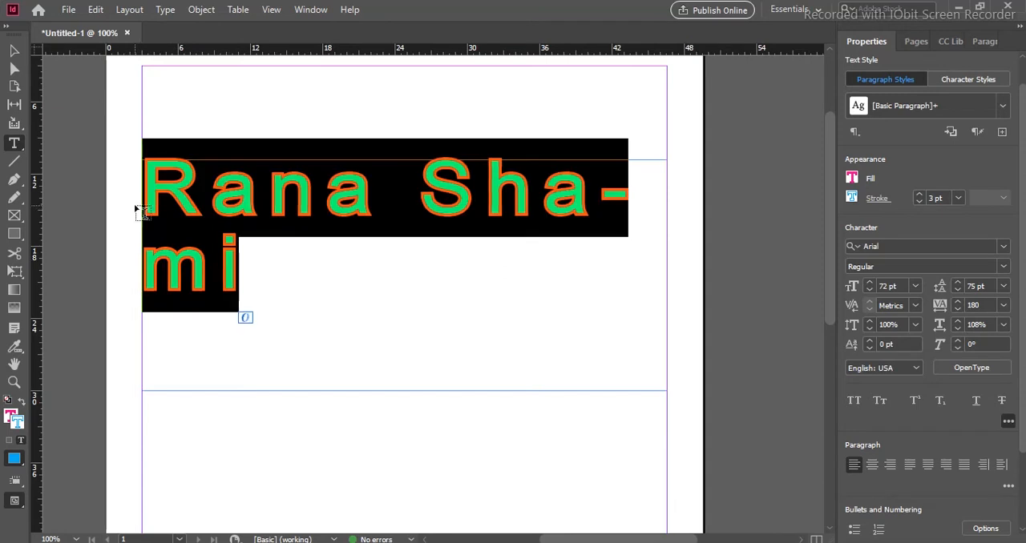
click(870, 291)
click(869, 292)
click(870, 292)
click(870, 291)
click(869, 292)
click(870, 291)
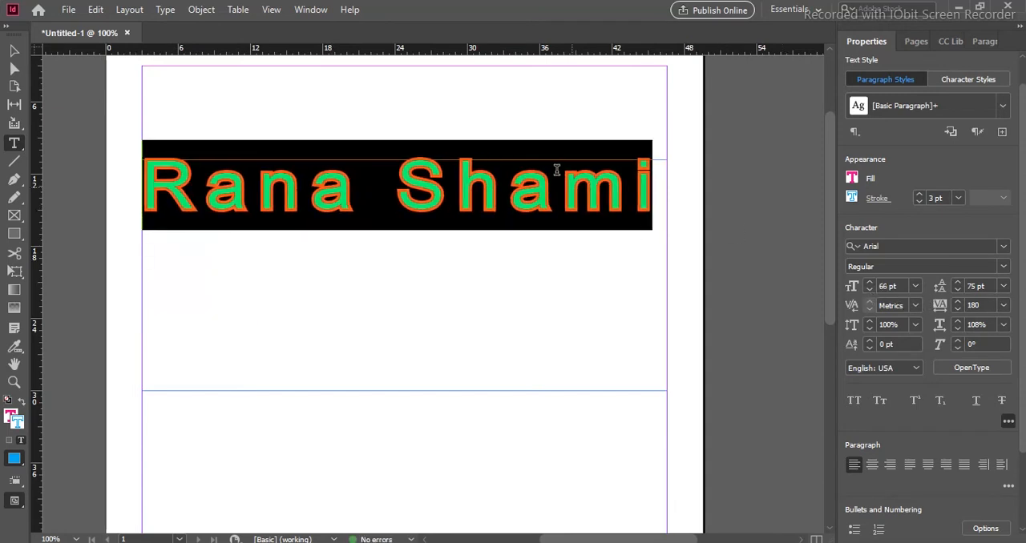
- Switch Small Caps on and off repeatedly for the full name, ending with it off
click(879, 402)
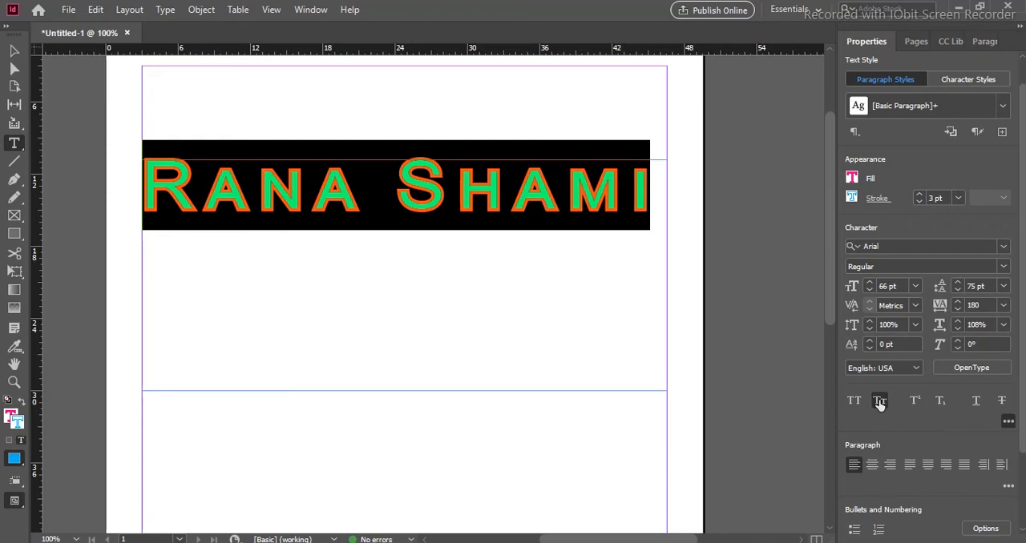
click(879, 402)
click(879, 403)
click(879, 402)
click(879, 402)
click(879, 403)
click(879, 402)
click(879, 402)
click(879, 402)
click(880, 402)
click(879, 402)
click(879, 402)
click(879, 403)
click(879, 403)
click(879, 402)
click(879, 402)
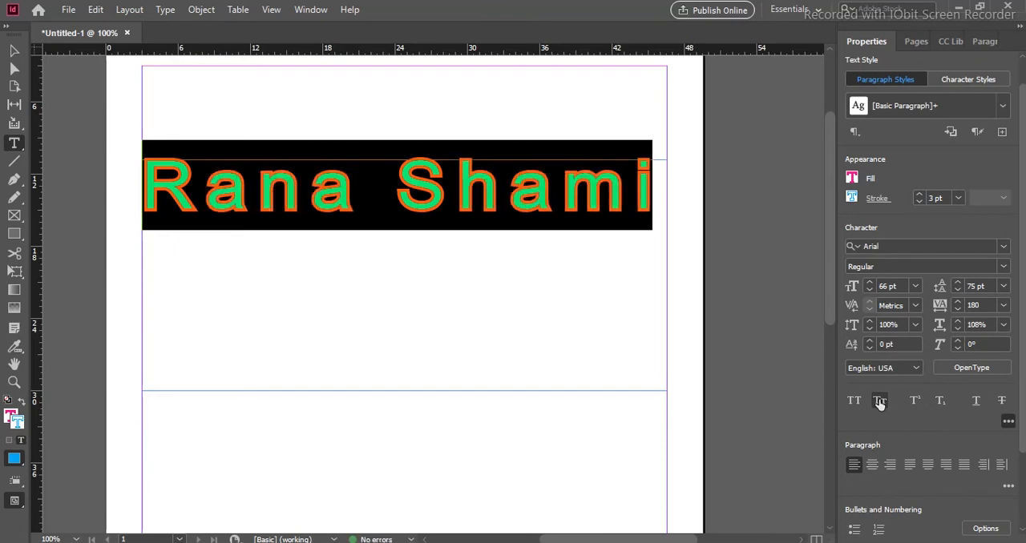
- Replace the name with "22" and make the second digit superscript
click(561, 205)
drag(662, 201, 173, 205)
text(22)
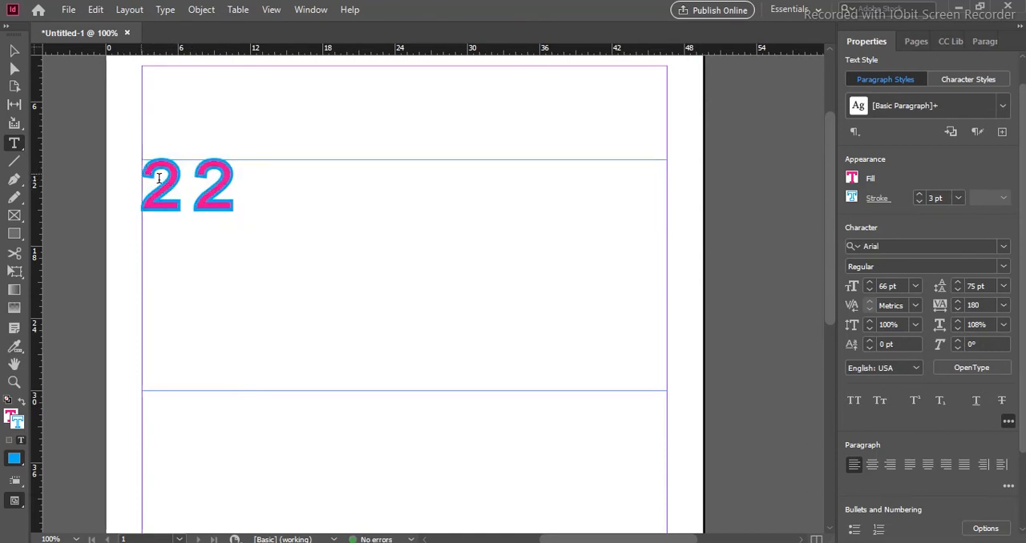
key(shift+Left)
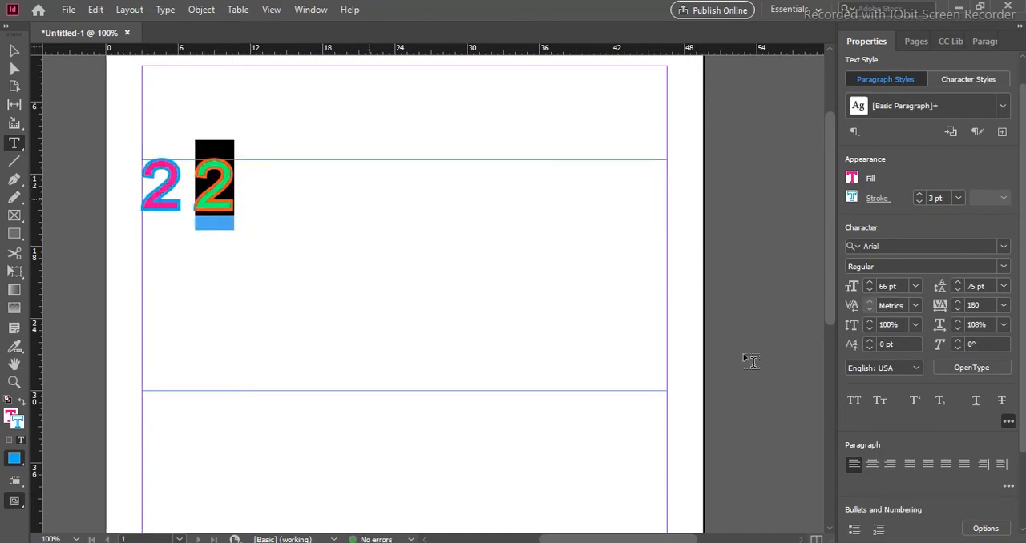
click(915, 410)
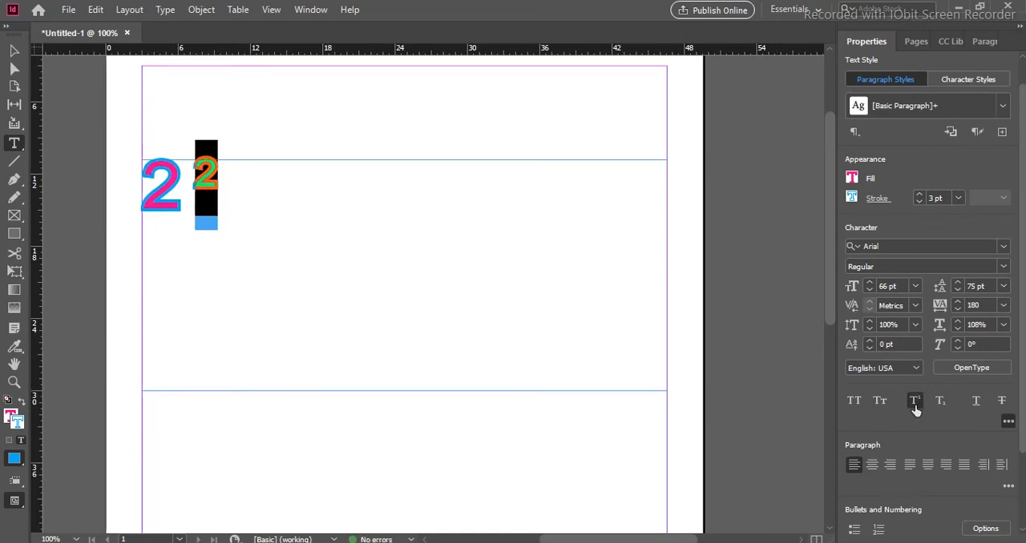
- Add "=4" directly after the superscript 2
click(220, 178)
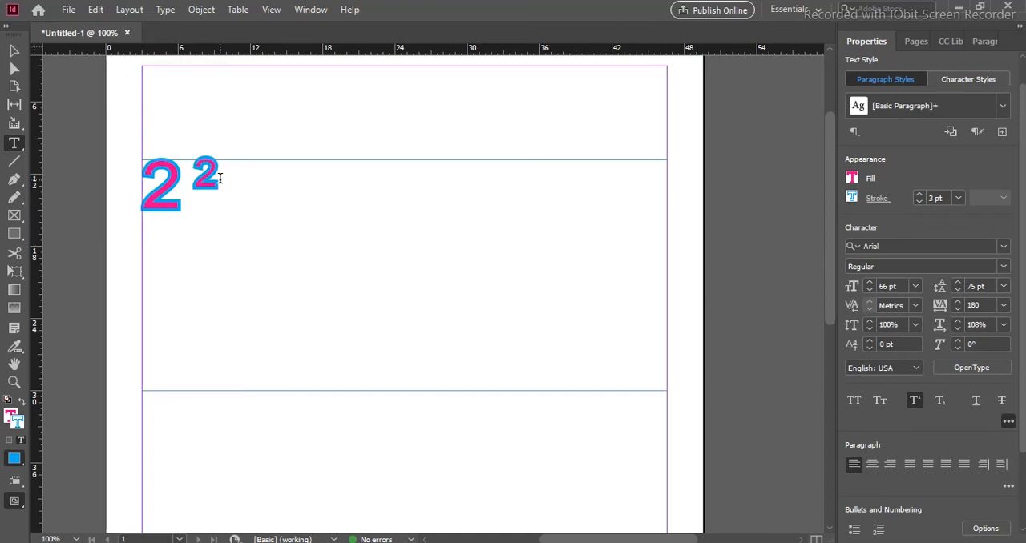
text(+)
key(BackSpace)
key(BackSpace)
text(=4)
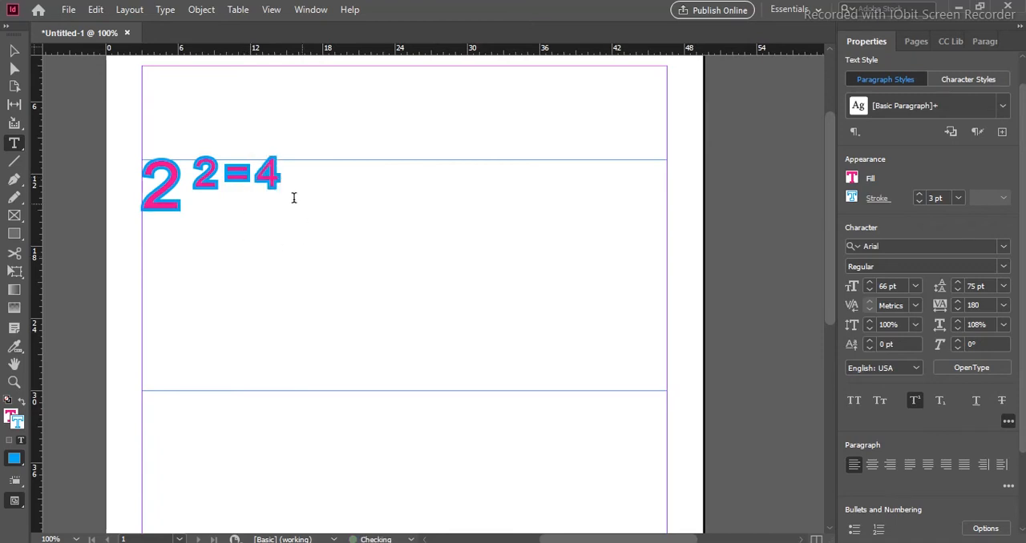
- Delete the whole equation and write "h20" in its place
drag(281, 176, 192, 175)
key(BackSpace)
key(BackSpace)
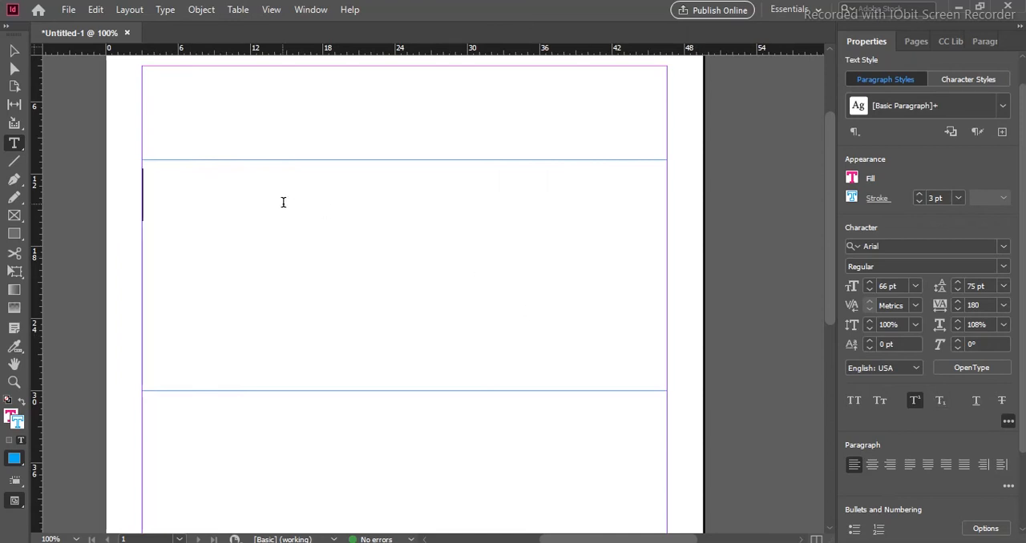
text(h20)
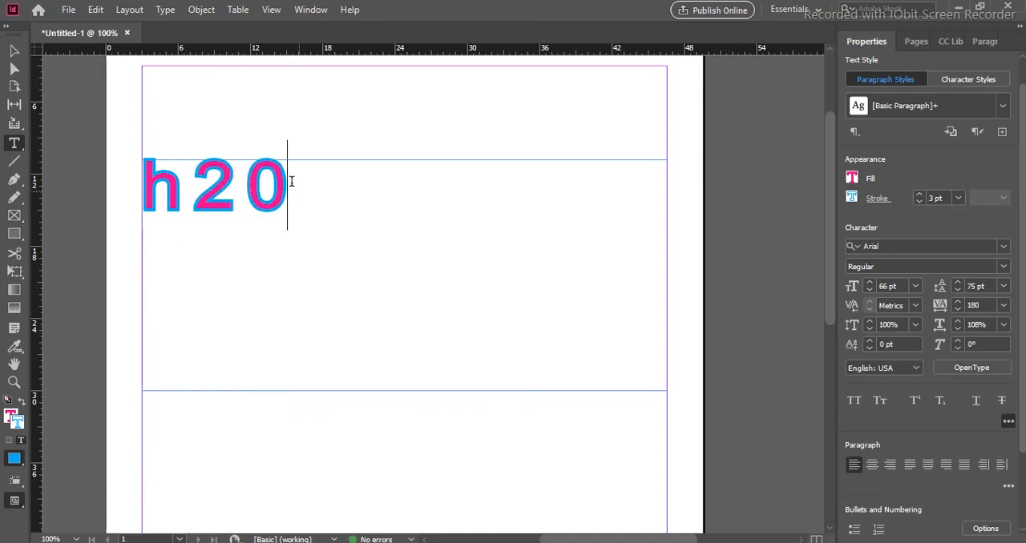
- Select the 2 in "h20" and make it subscript
drag(290, 181, 137, 181)
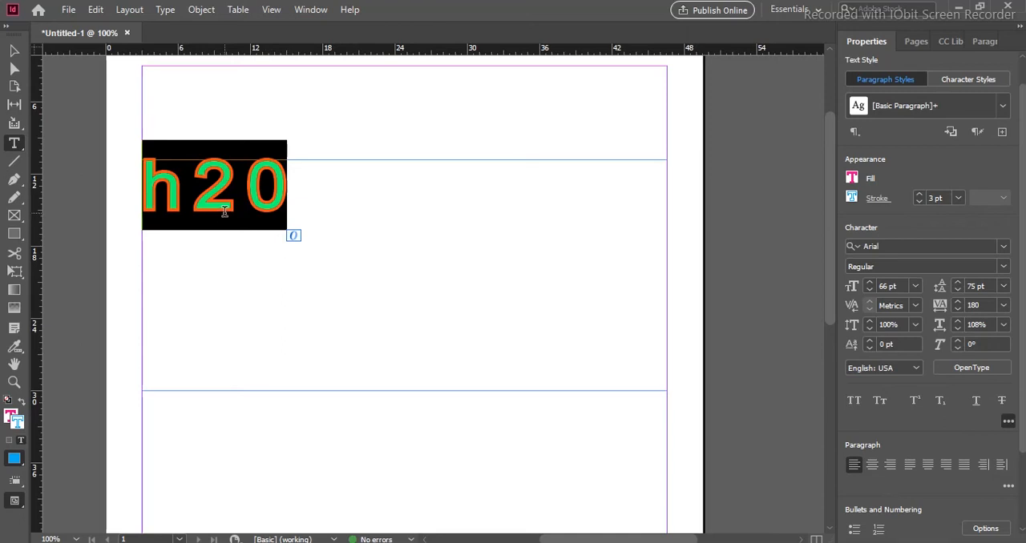
click(187, 185)
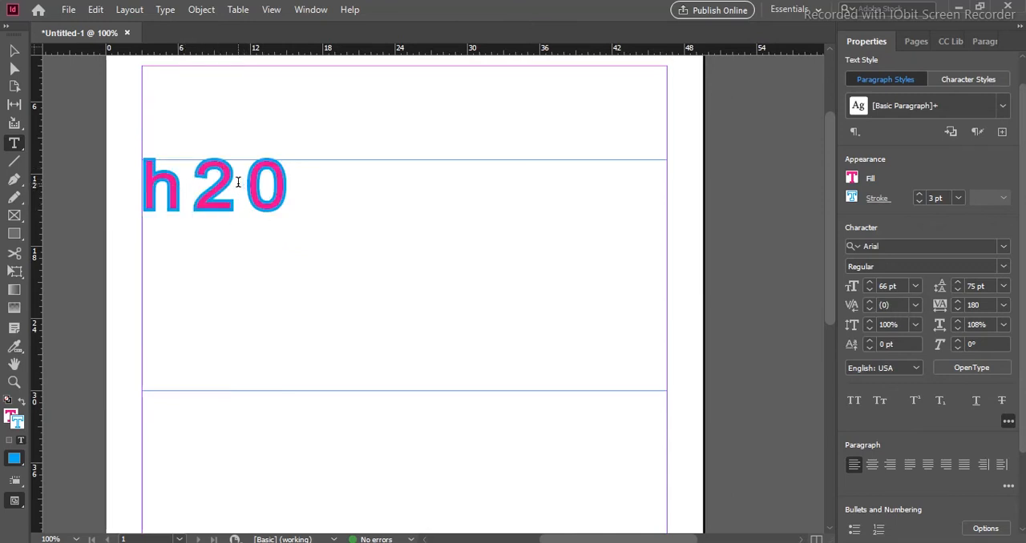
drag(244, 175, 210, 182)
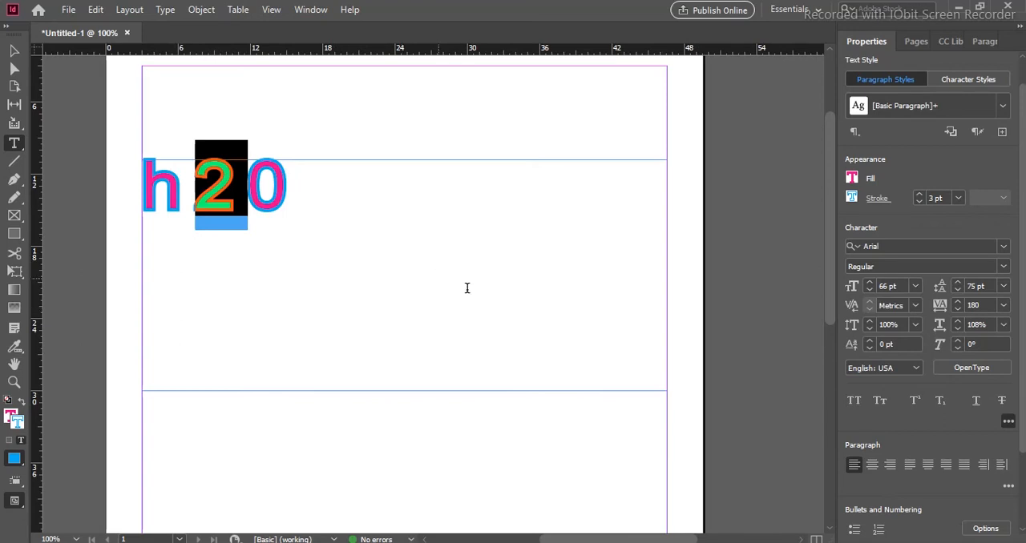
mouse_move(215, 206)
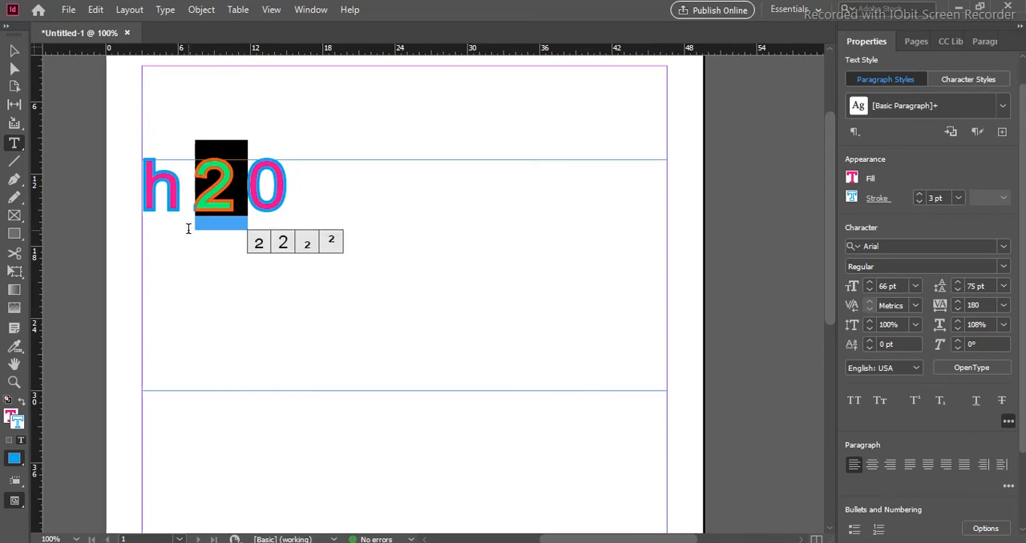
click(940, 401)
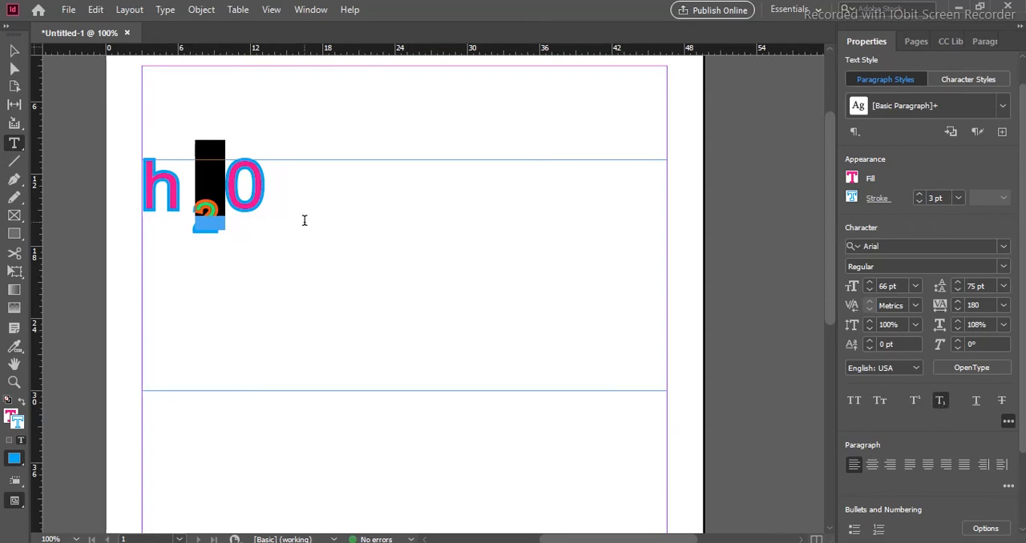
- Select the whole water formula and set its tracking to 0
drag(266, 189, 138, 183)
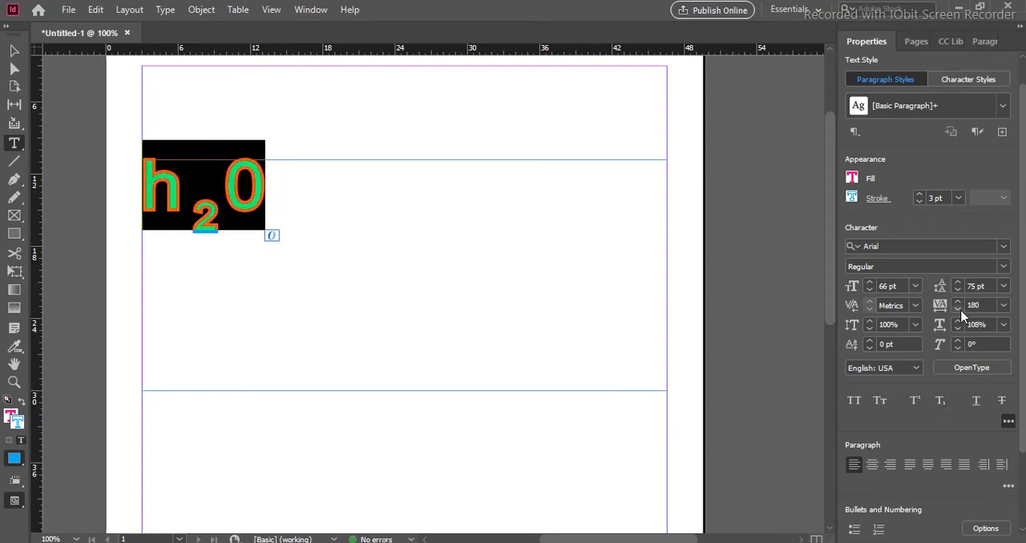
click(939, 304)
text(0)
key(Return)
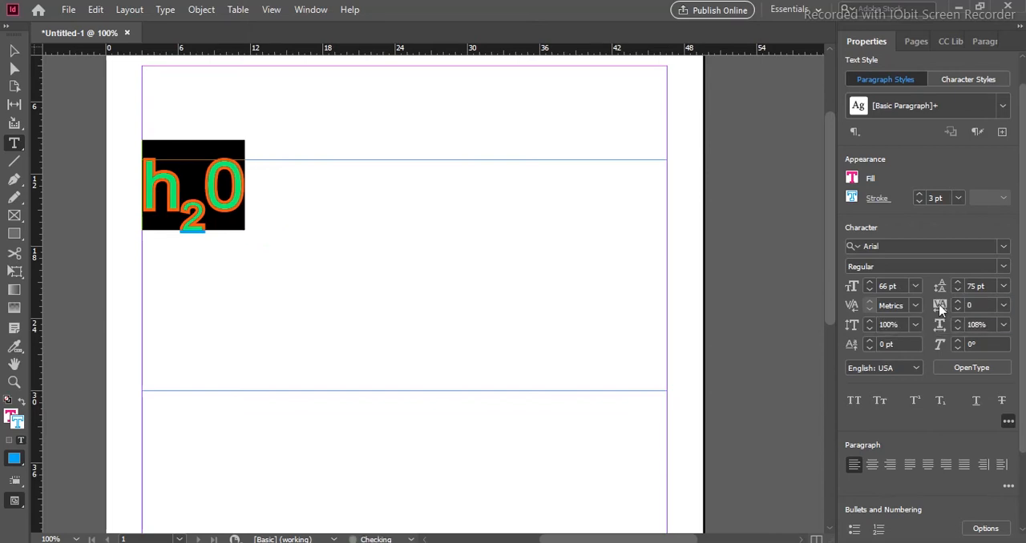
- Replace the lowercase h in the formula with a capital H
click(270, 215)
drag(181, 189, 135, 189)
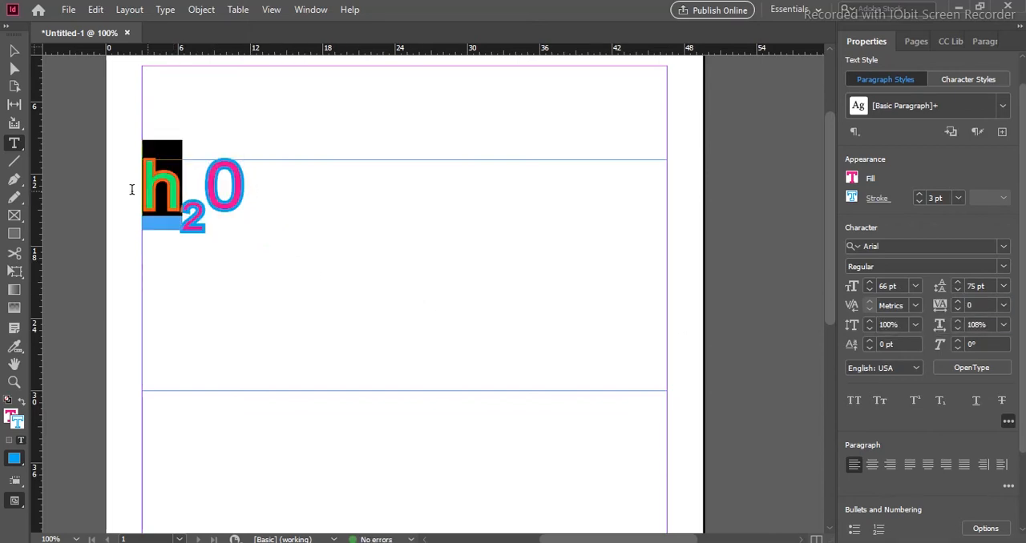
text(H)
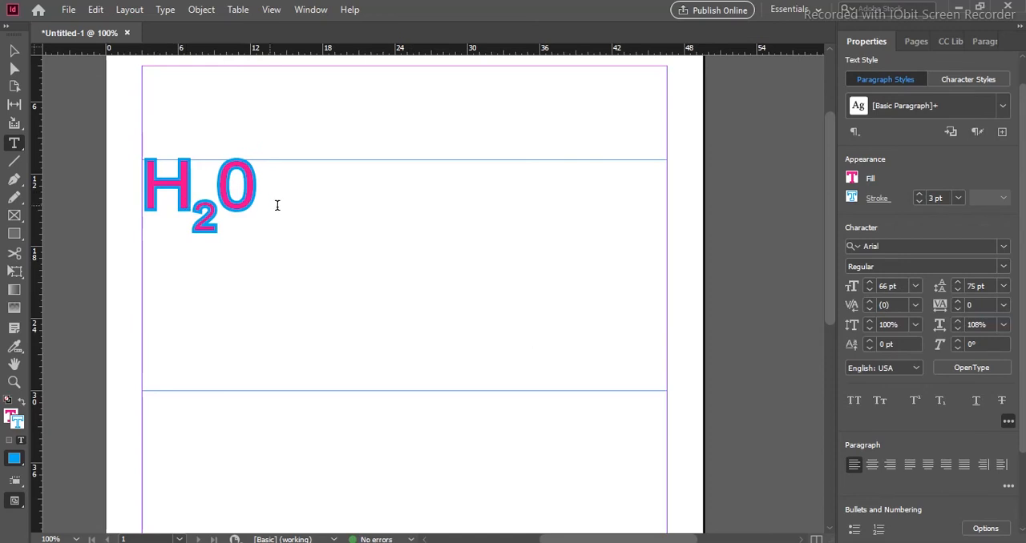
- Replace the water formula with a full name in lowercase and apply All Caps to it
drag(277, 192, 154, 190)
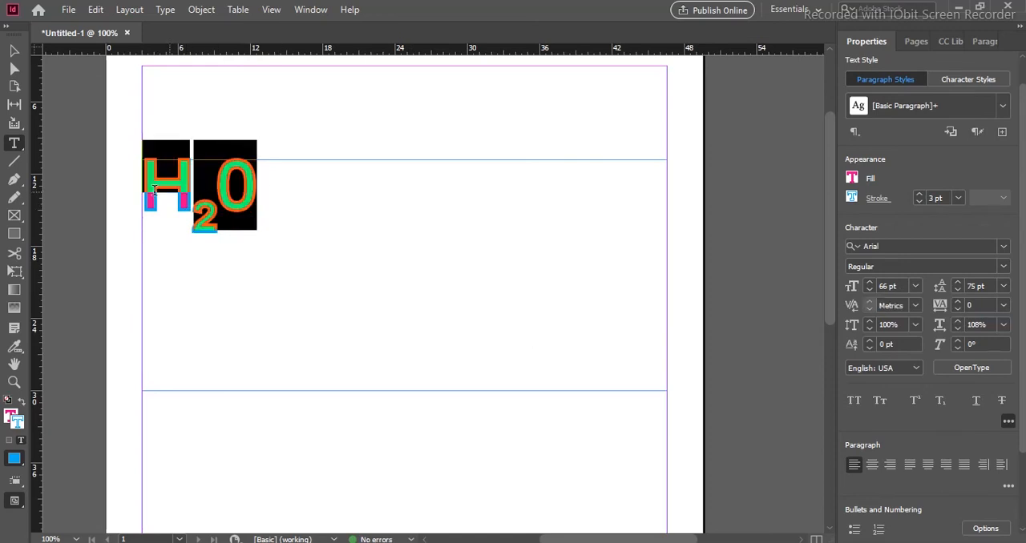
click(232, 177)
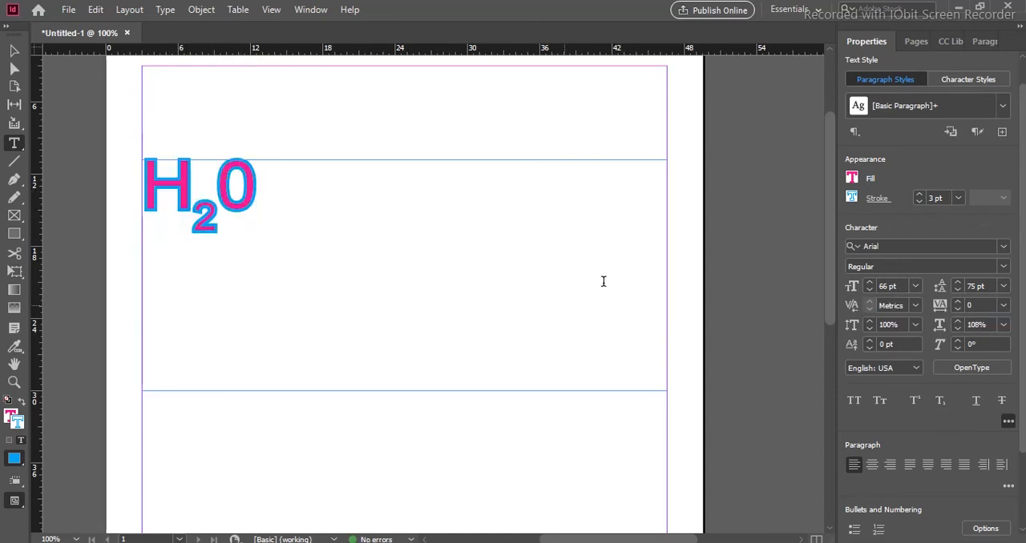
key(shift+Left)
key(shift+Left)
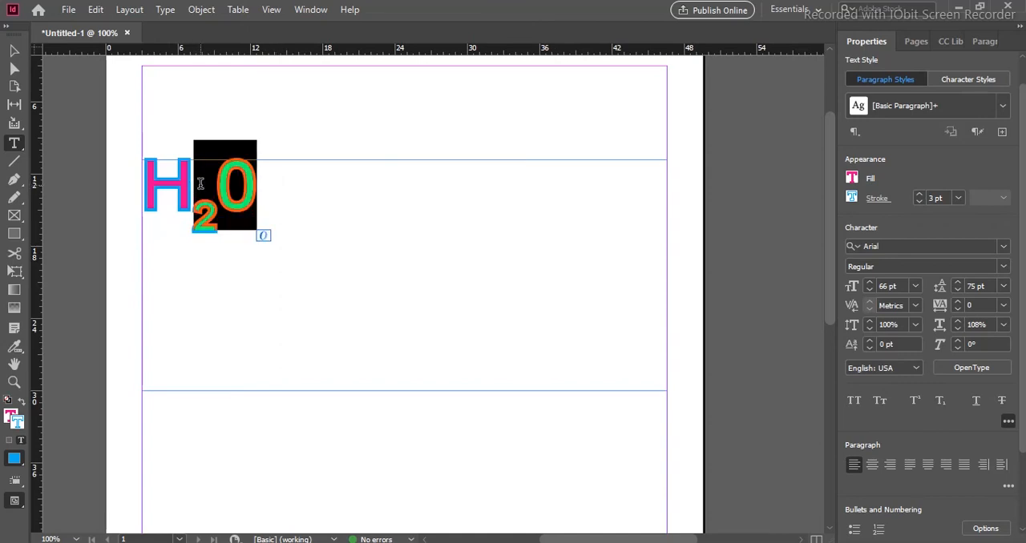
key(BackSpace)
key(BackSpace)
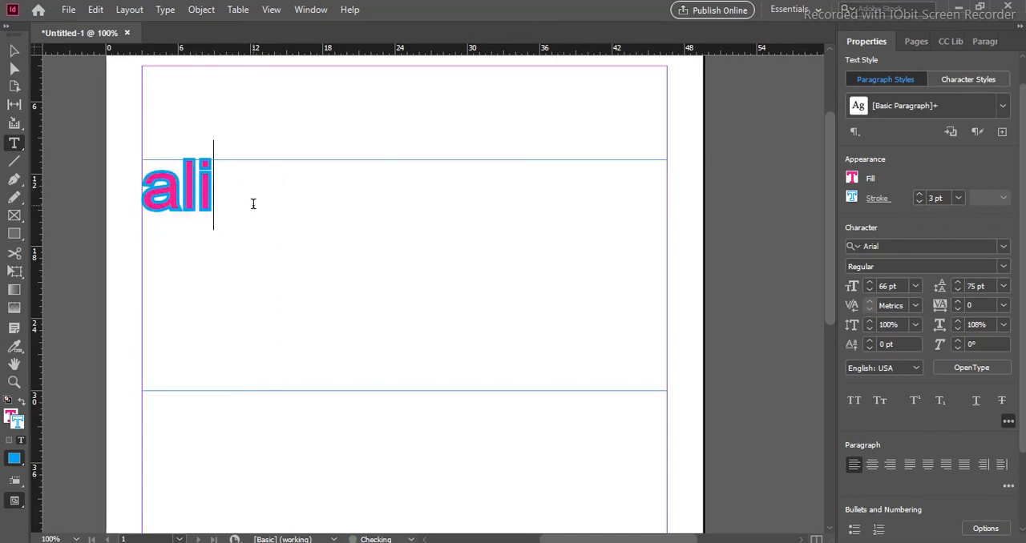
drag(435, 193, 140, 192)
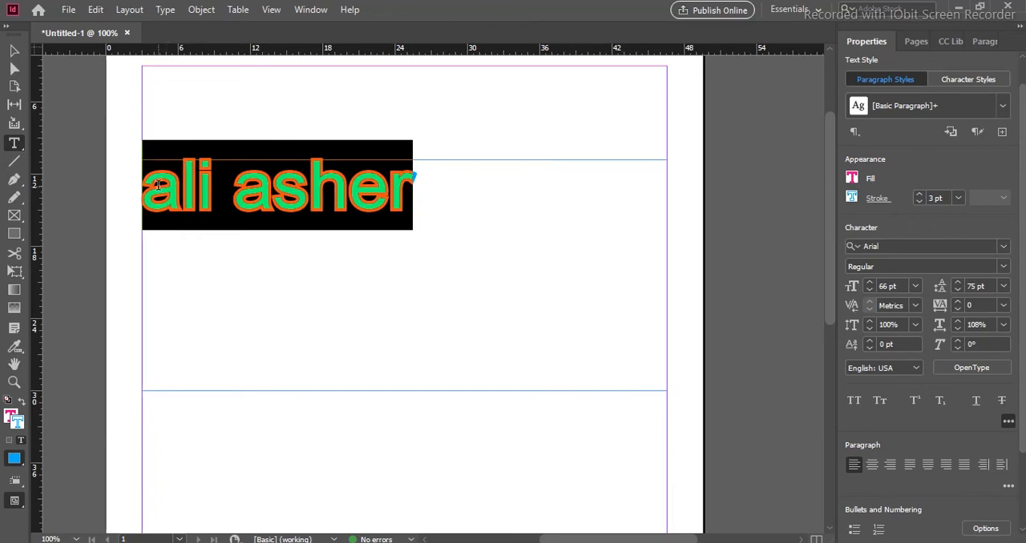
click(854, 401)
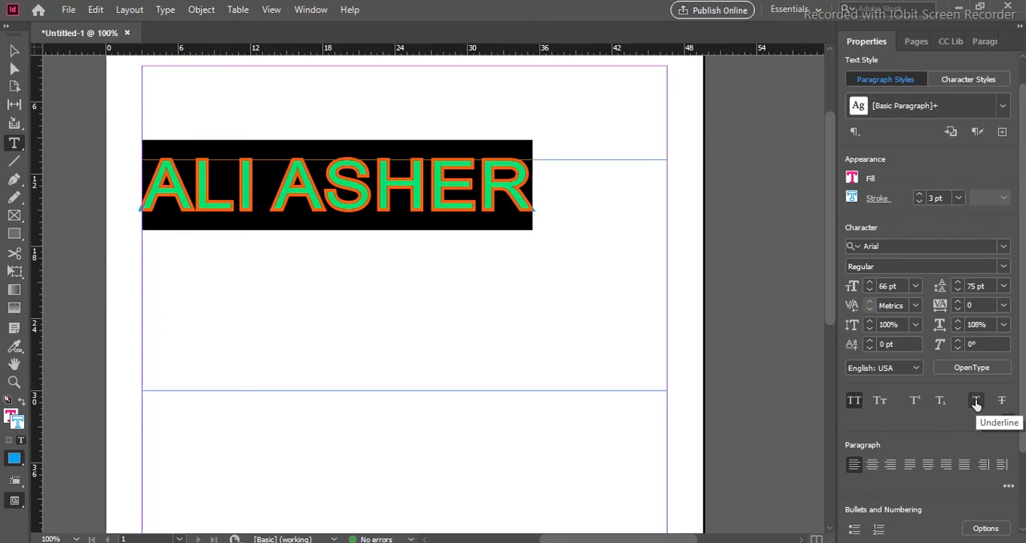
- Switch Underline on and off repeatedly for the full name, ending with it off
click(975, 403)
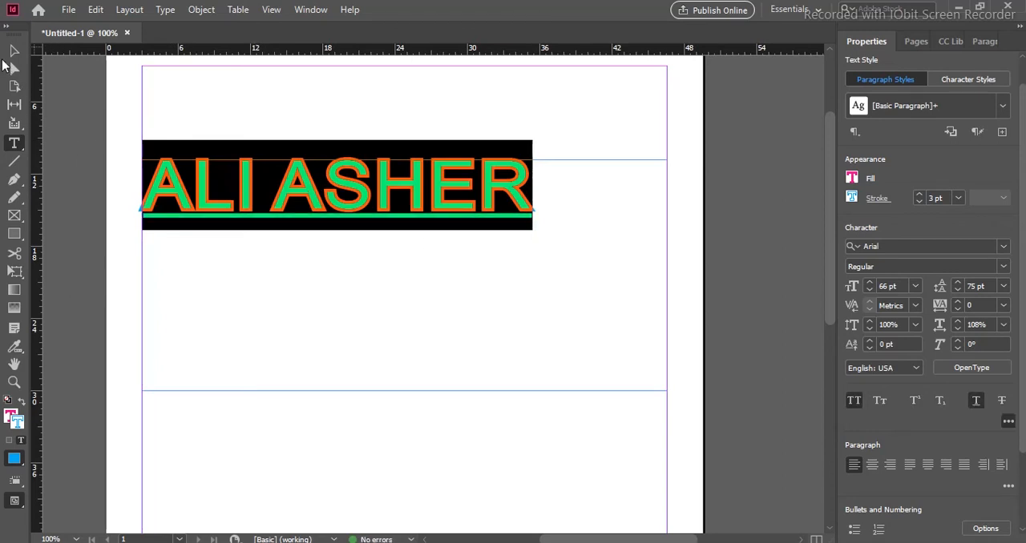
click(478, 186)
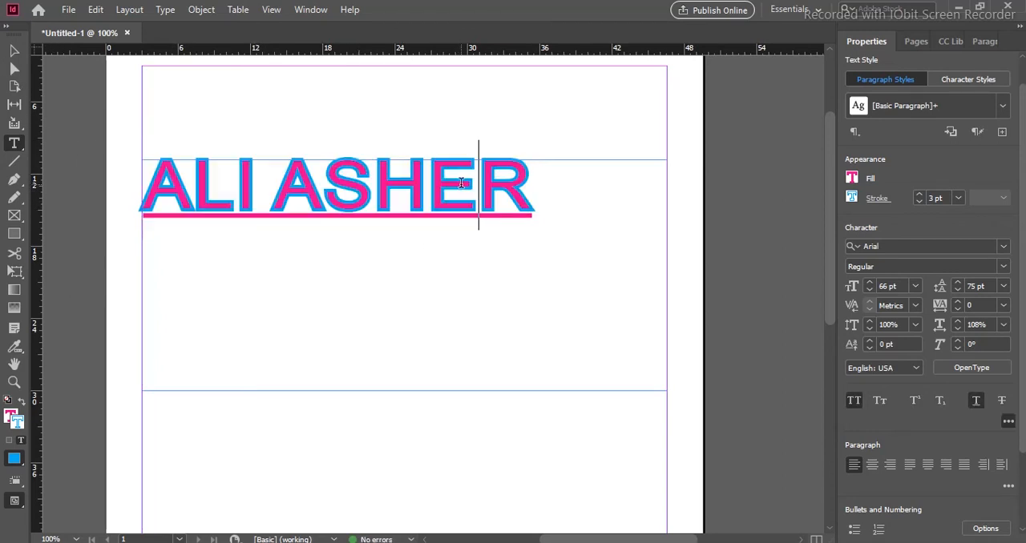
shift+click(545, 188)
key(ctrl+a)
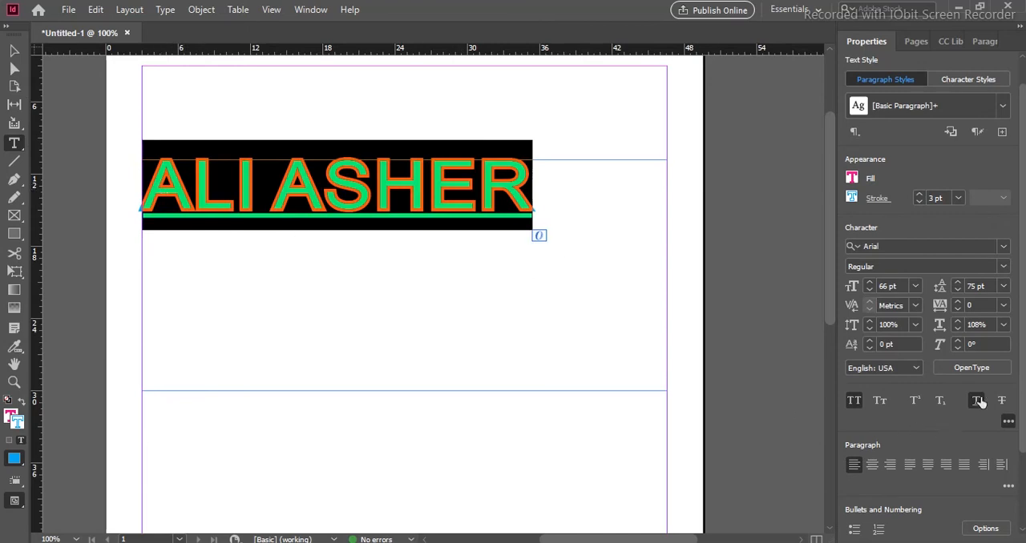
click(976, 401)
click(561, 202)
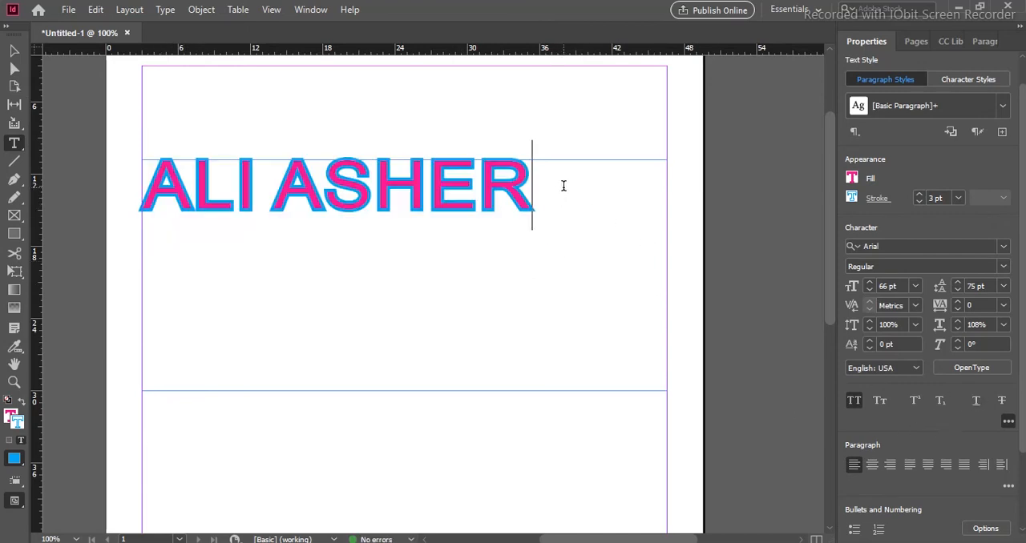
drag(561, 186, 37, 179)
click(976, 400)
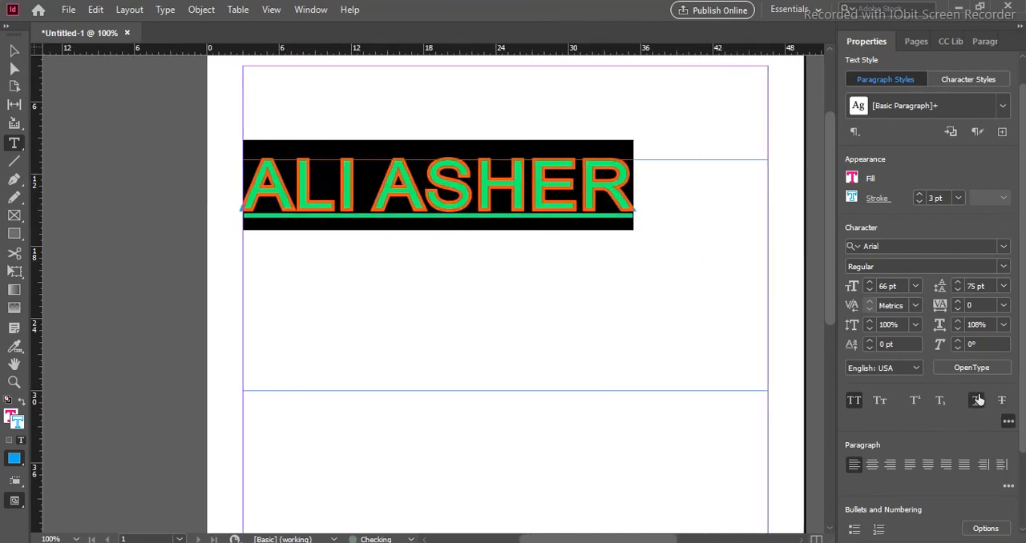
click(977, 401)
- Apply Strikethrough to the full name and remove it again
drag(645, 184, 233, 177)
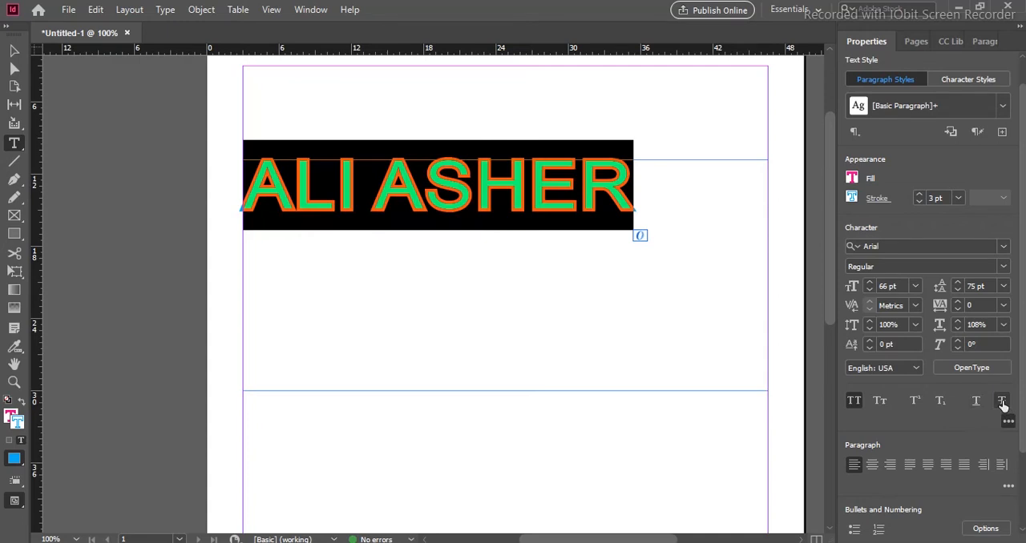
click(1002, 403)
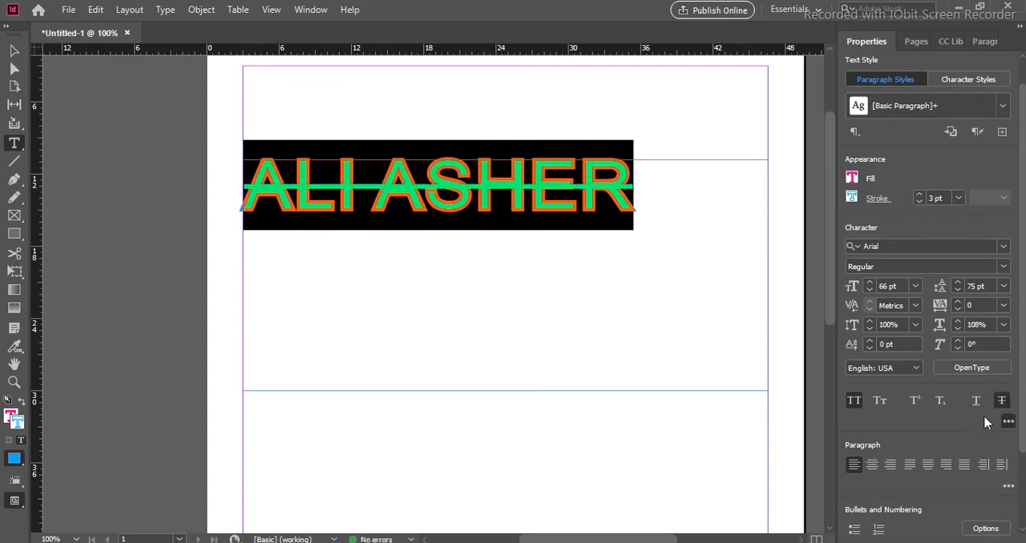
click(650, 238)
drag(650, 190, 265, 200)
click(1001, 401)
click(654, 185)
drag(655, 185, 232, 192)
click(653, 193)
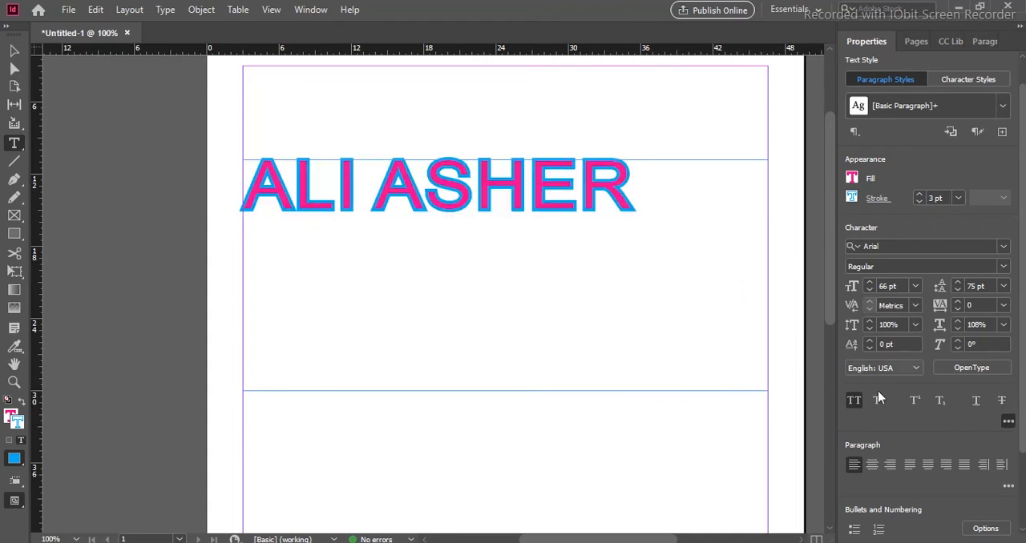
- Collapse the extra character options and replace the full name with three first names in capitals, each on its own line
click(1009, 423)
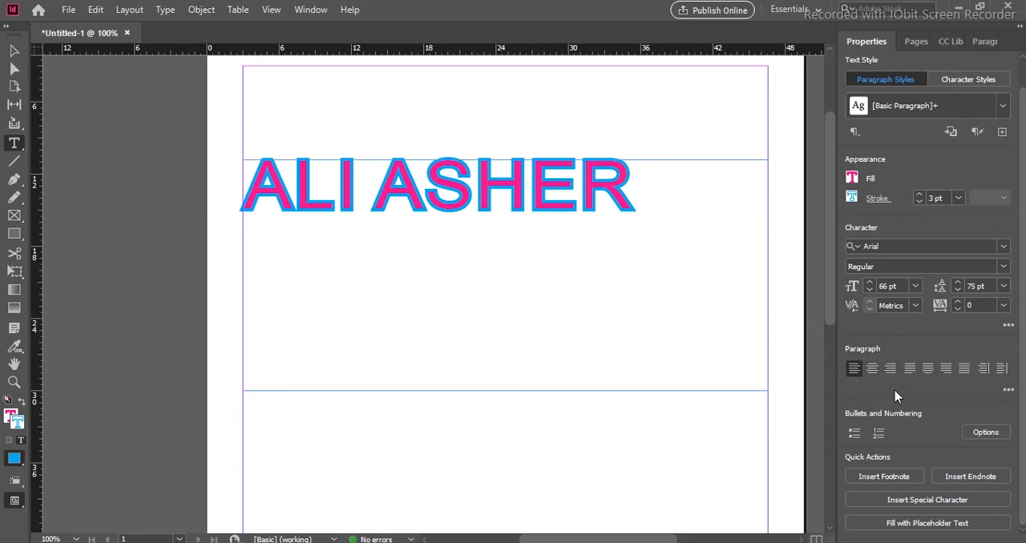
drag(637, 184, 244, 236)
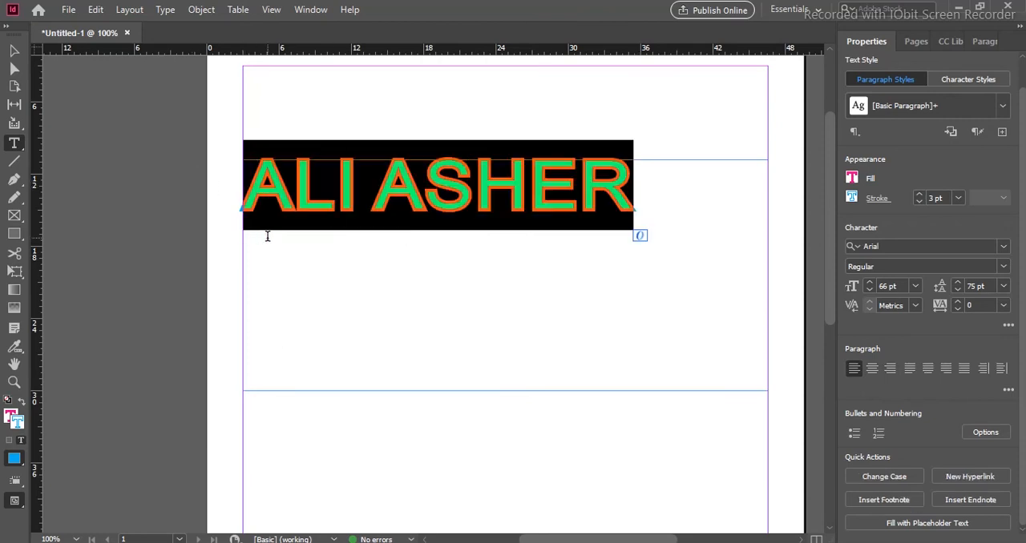
text(AKBAR)
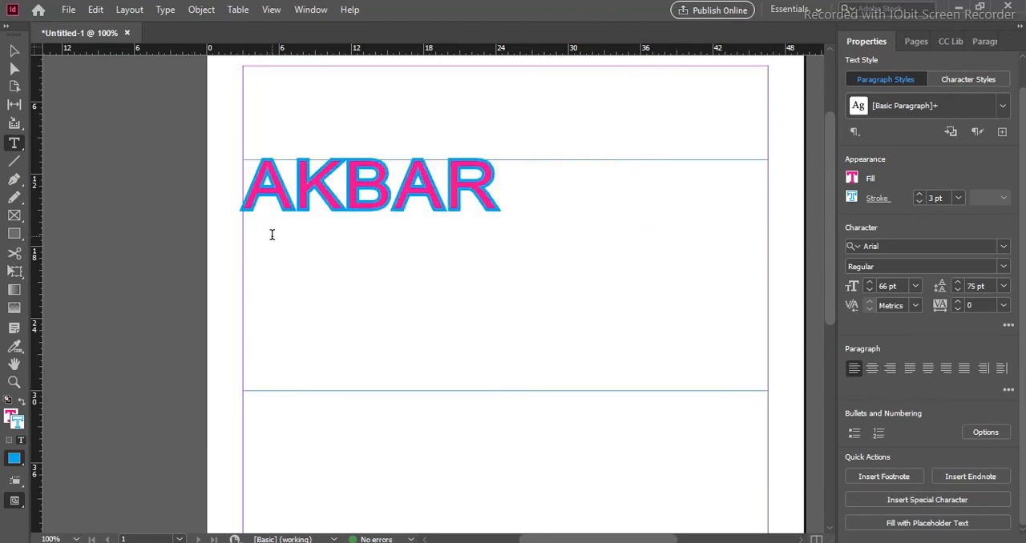
key(Return)
text(ALI)
key(Return)
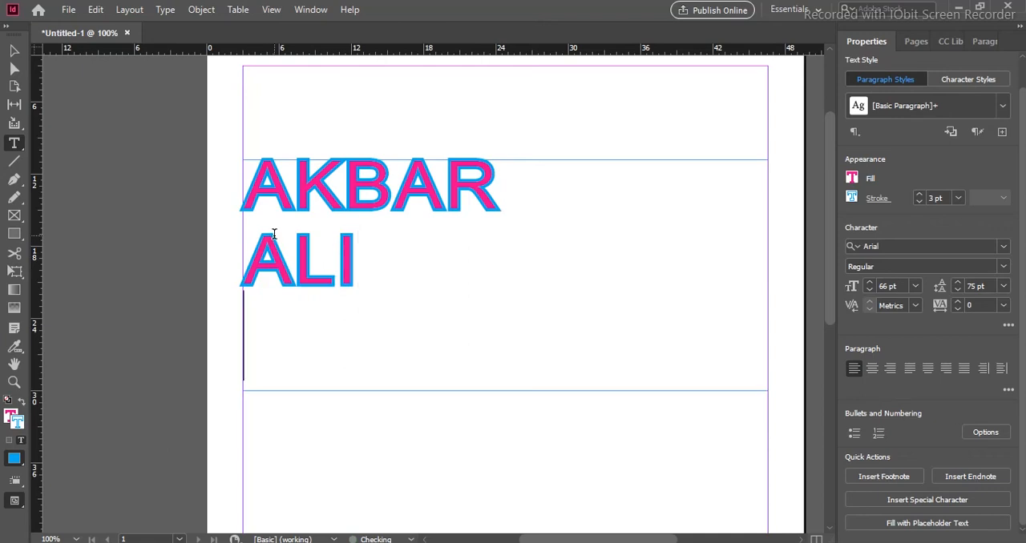
text(ZILLE)
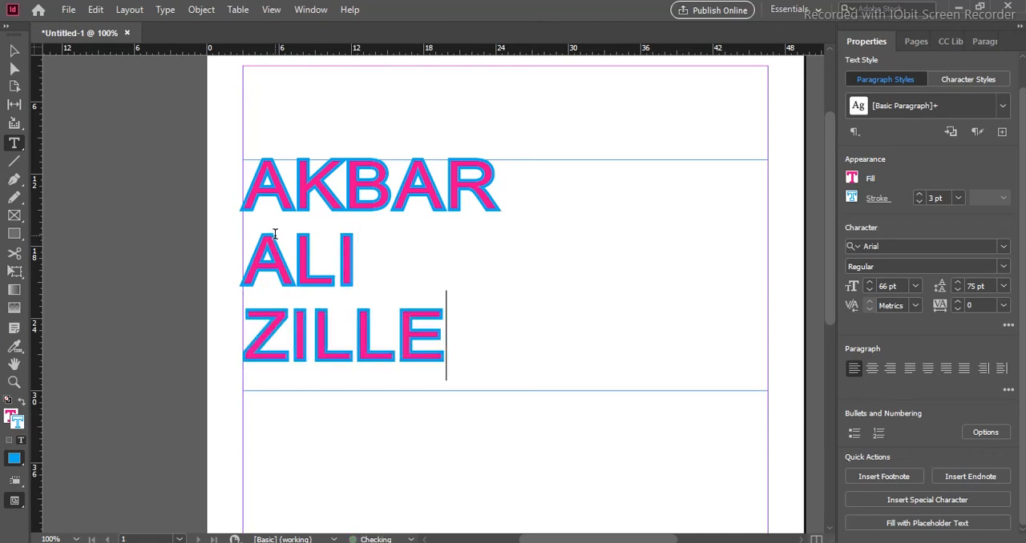
- Select all three name lines and switch the bulleted list on and off for them
drag(459, 330, 222, 192)
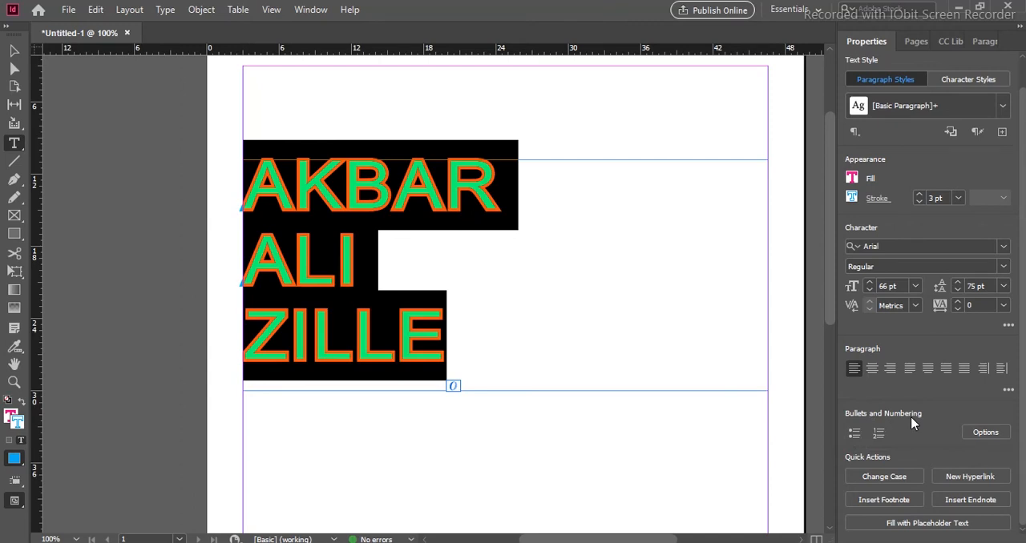
click(854, 433)
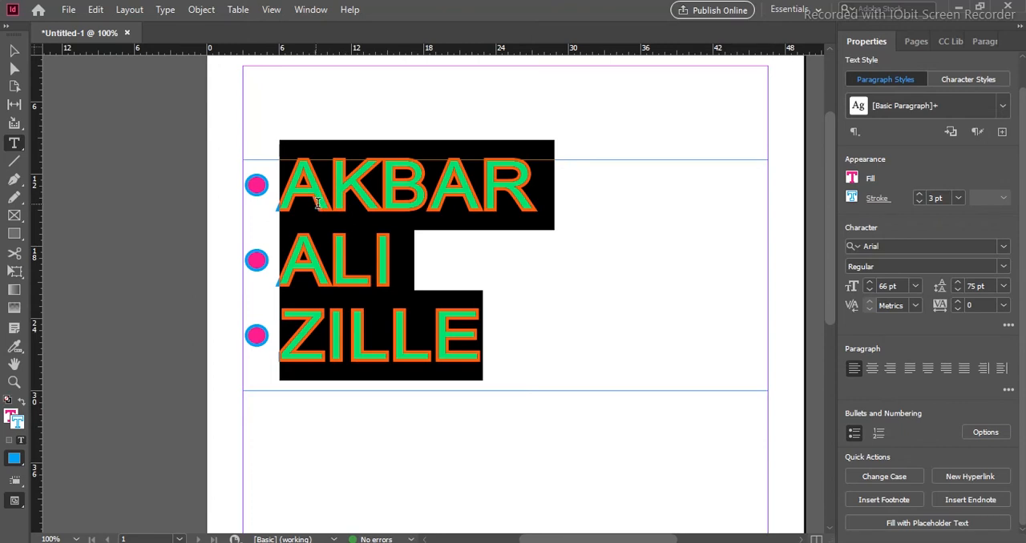
click(854, 432)
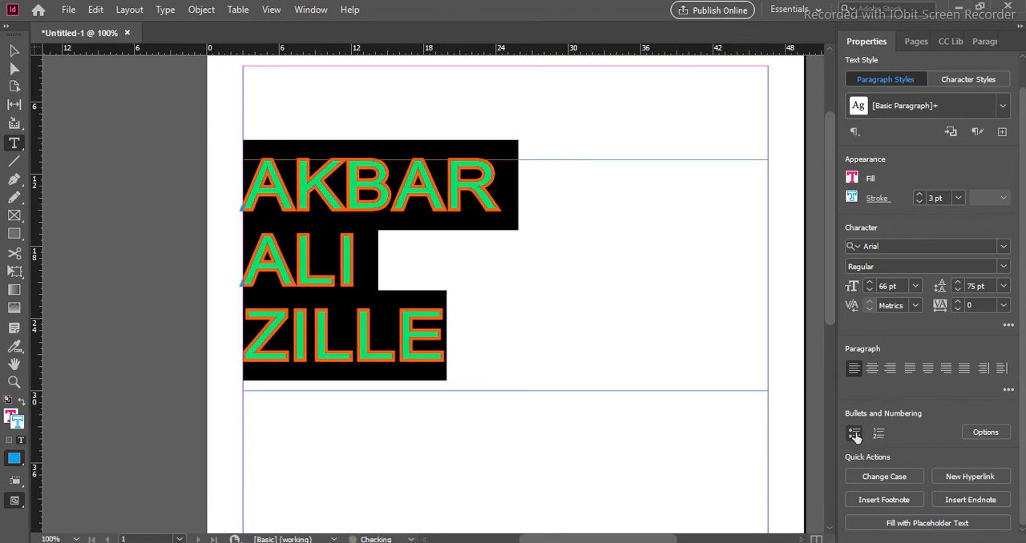
- Switch the numbered list on and off for the three name lines, then make them a bulleted list
click(878, 432)
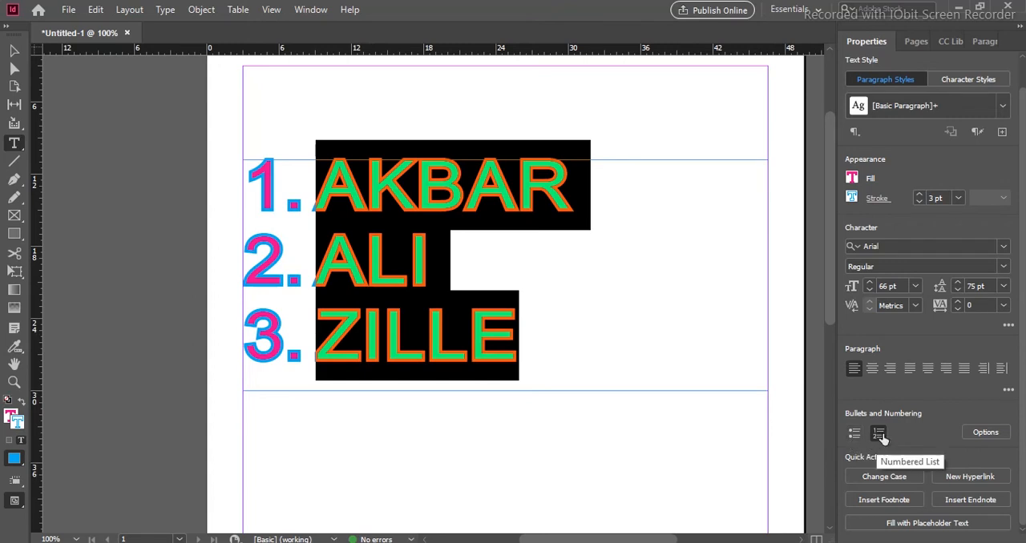
click(879, 433)
click(854, 434)
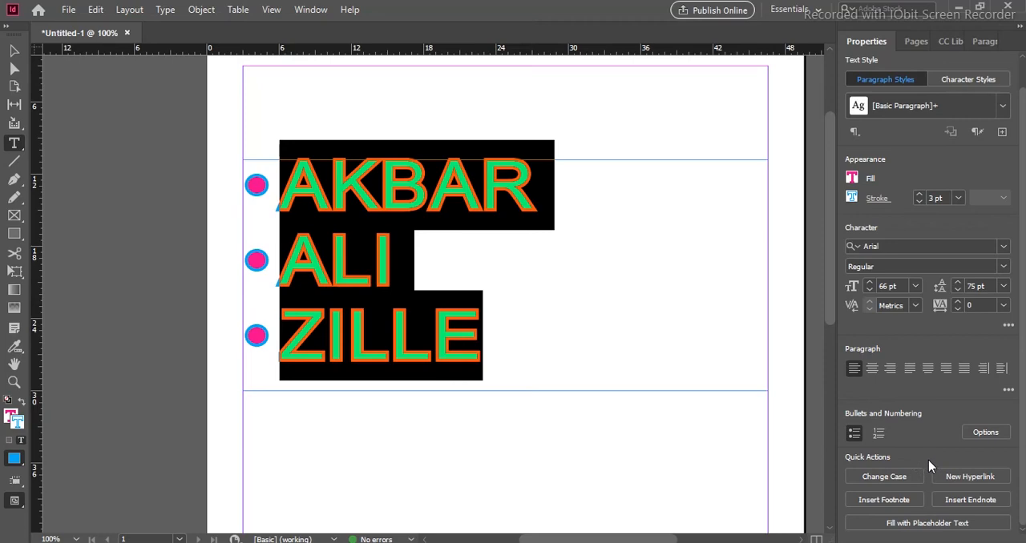
- Choose the asterisk as the list's bullet character in the Bullets and Numbering options, with Preview enabled
click(985, 433)
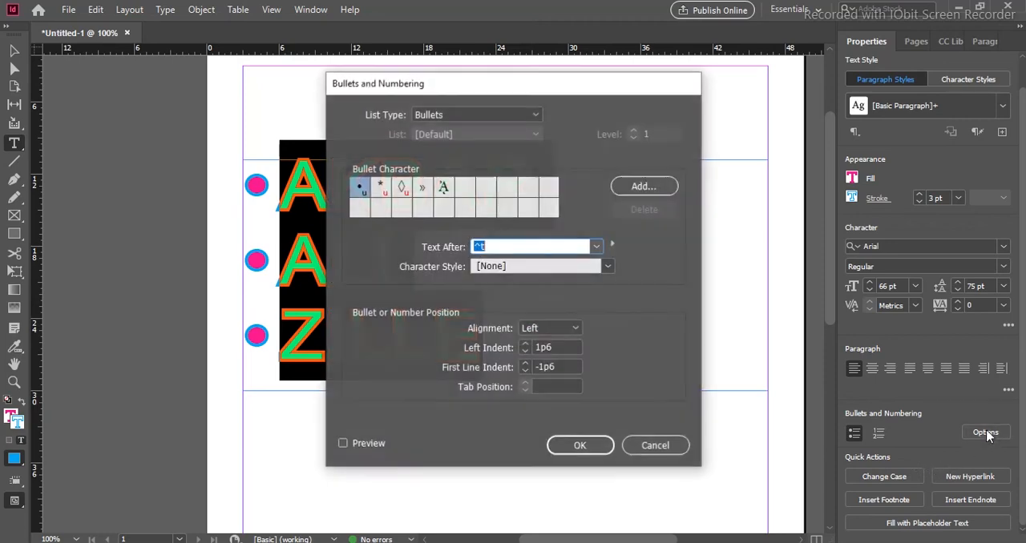
drag(467, 85, 630, 50)
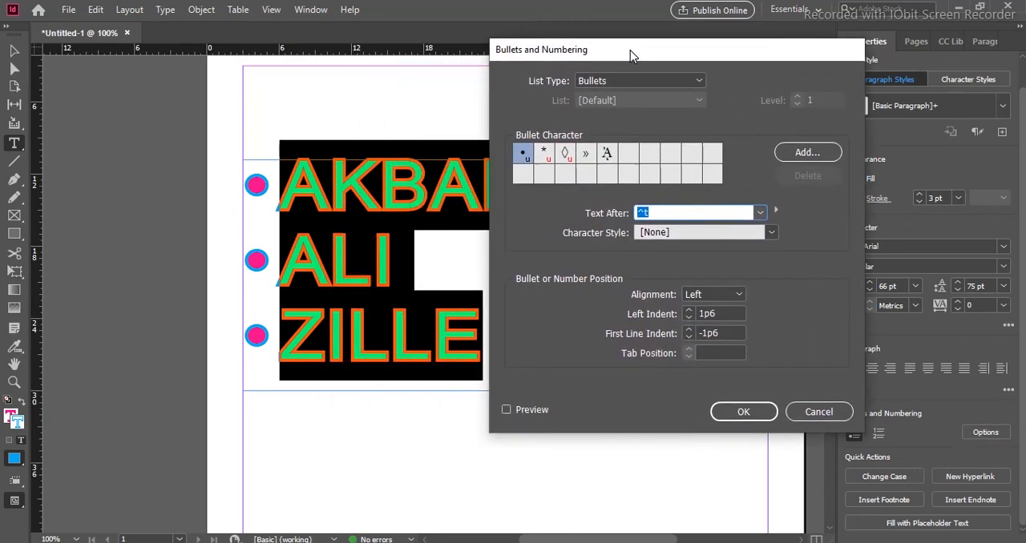
click(628, 79)
click(628, 79)
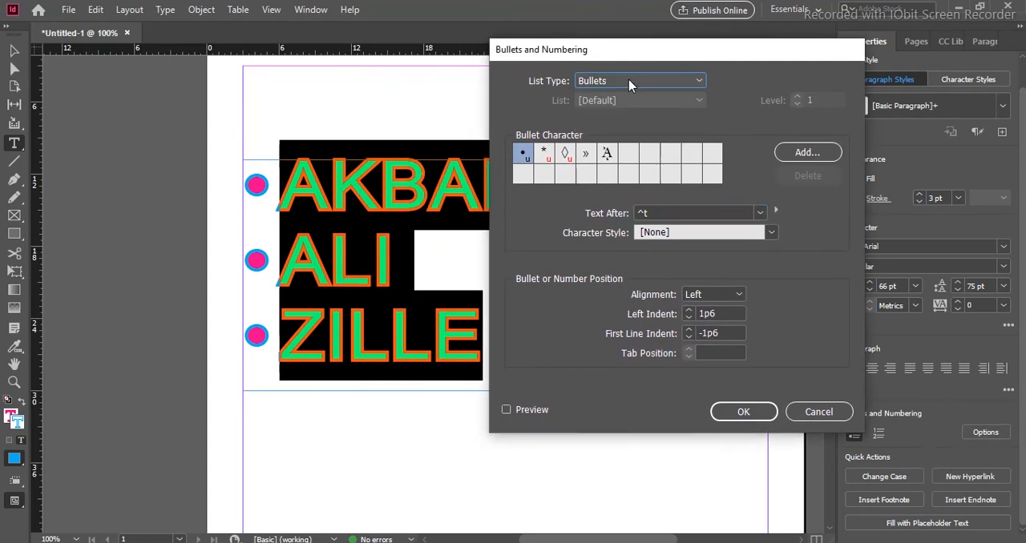
click(545, 159)
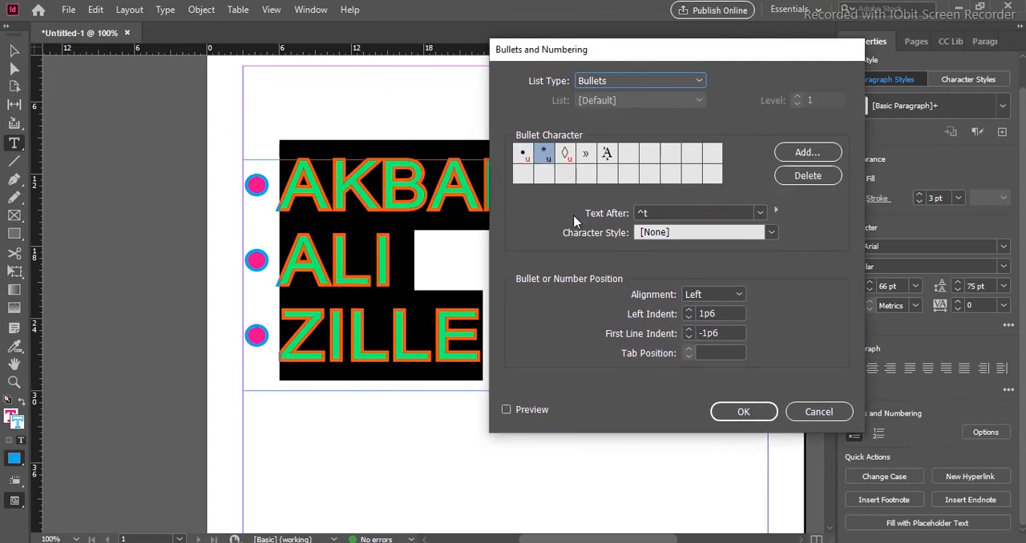
click(536, 411)
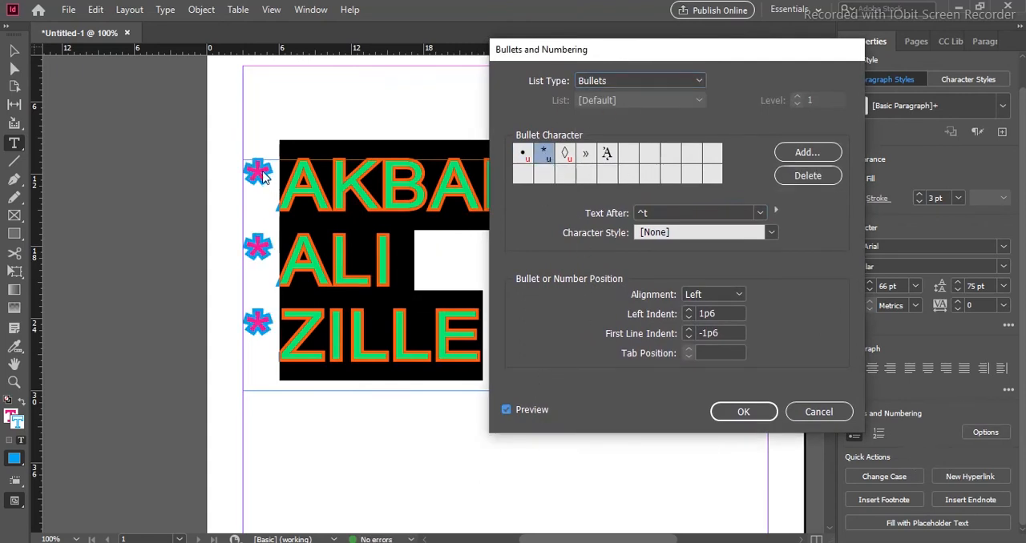
- Preview the lozenge, double angle, accented A and asterisk bullet characters on the list, ending with the round bullet
click(568, 156)
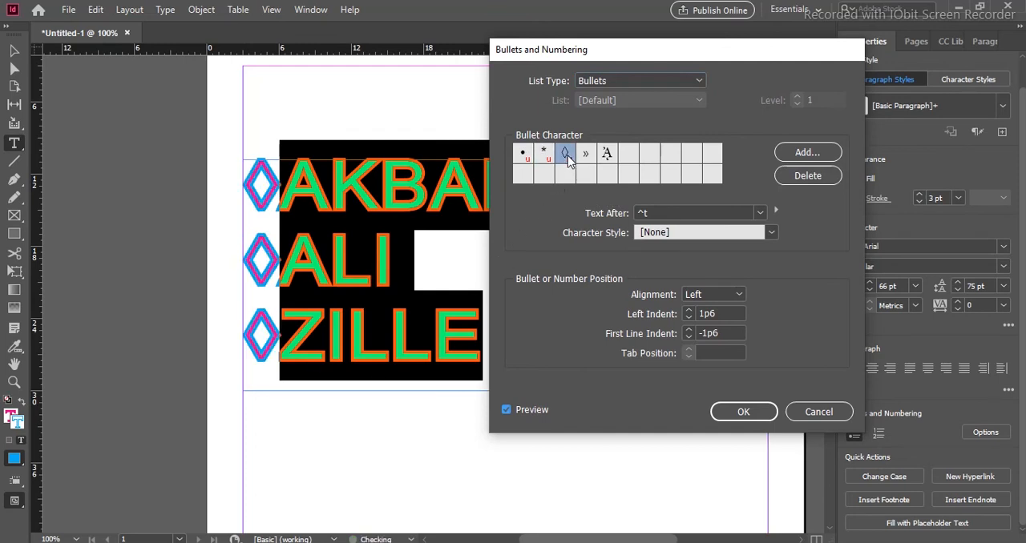
click(586, 155)
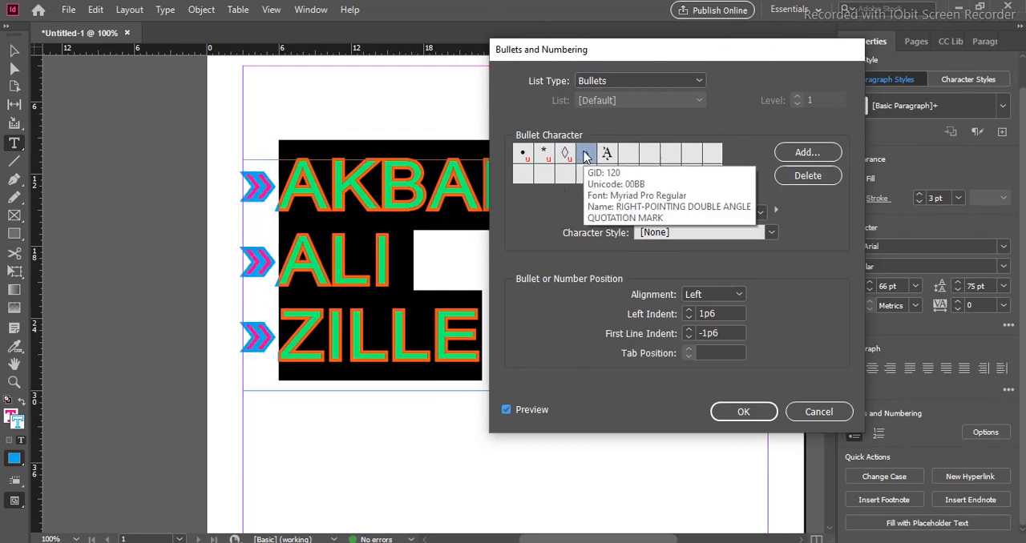
click(606, 155)
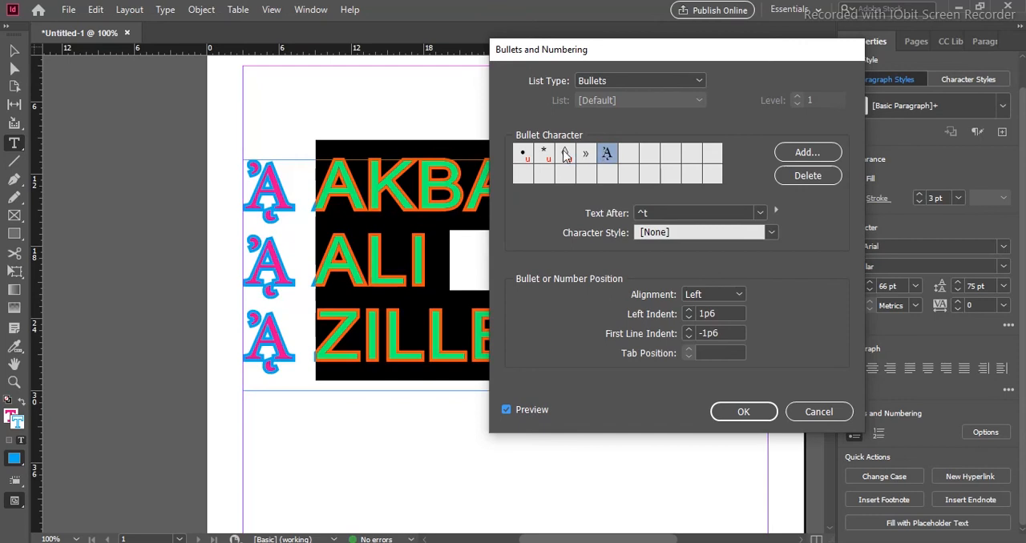
click(565, 156)
click(545, 156)
click(524, 157)
click(567, 158)
click(522, 156)
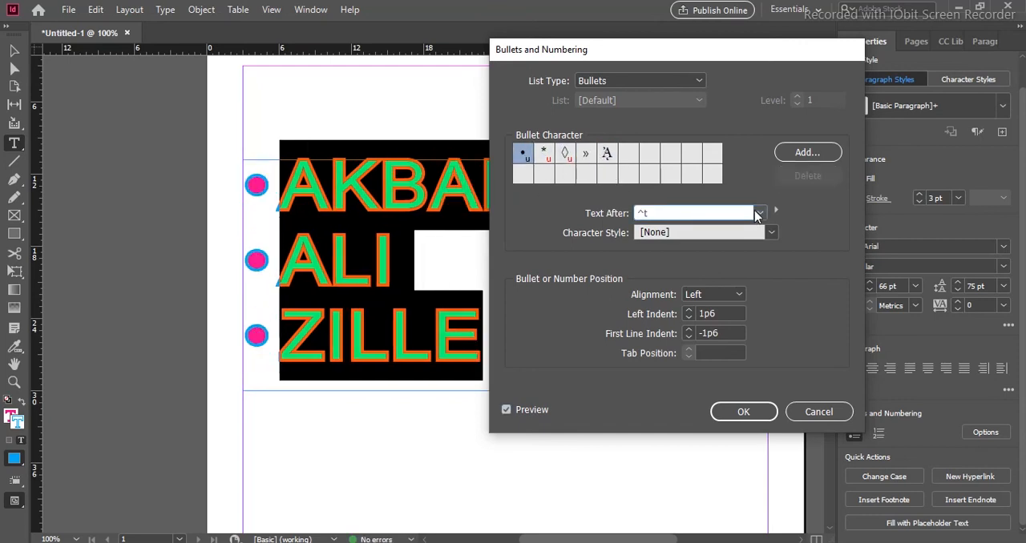
click(770, 233)
click(769, 233)
click(768, 232)
click(724, 281)
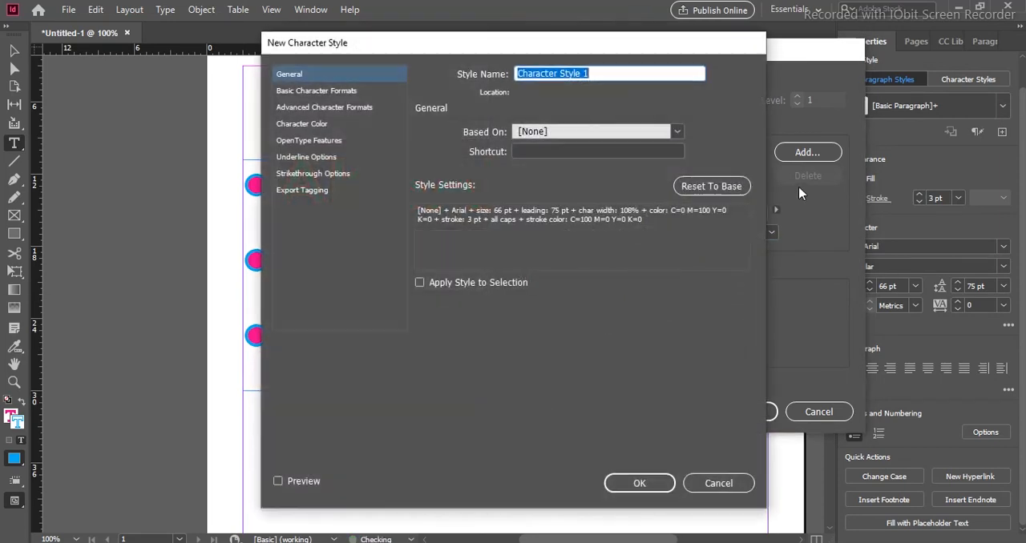
click(718, 484)
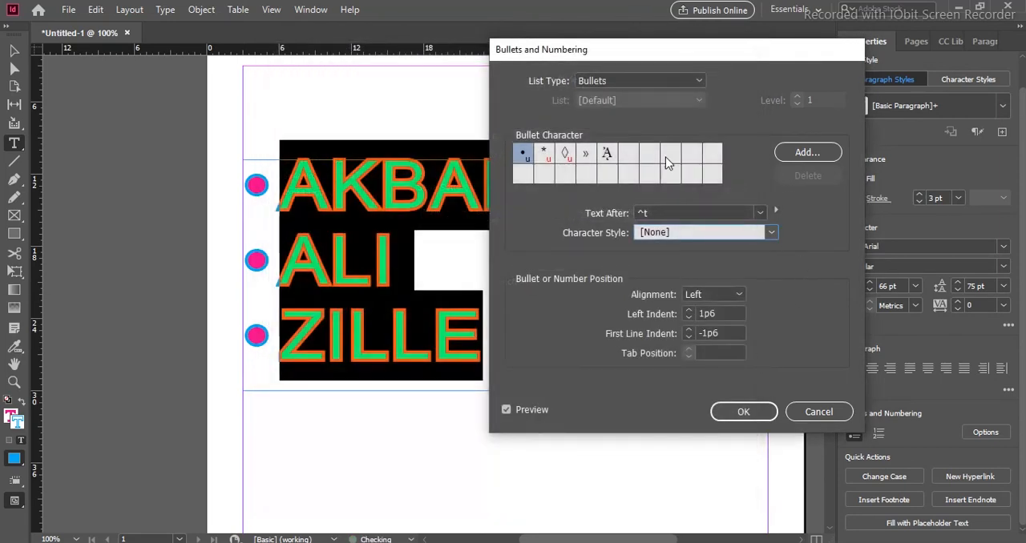
- Add the Arial Regular right curly bracket to the bullet characters and use it for the list
click(807, 153)
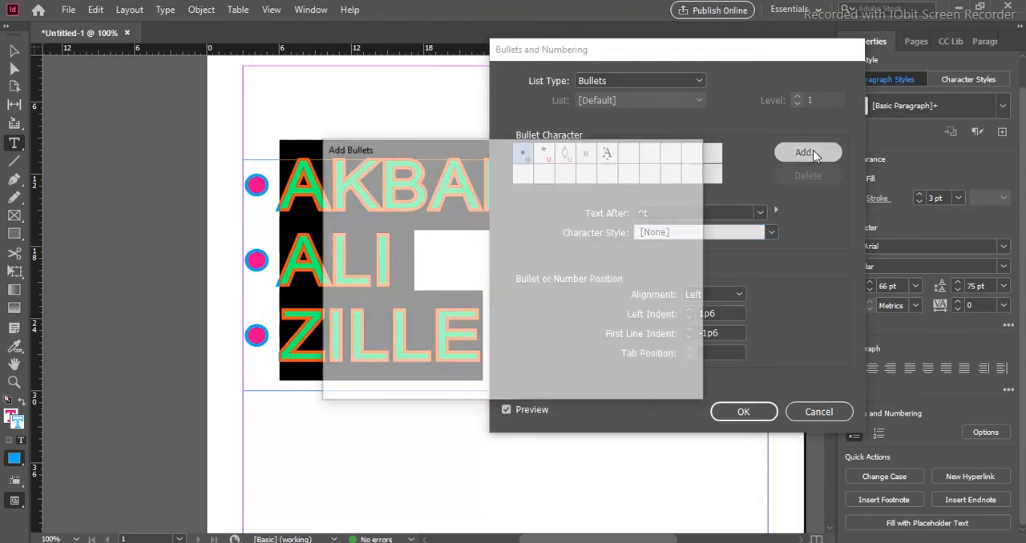
click(518, 238)
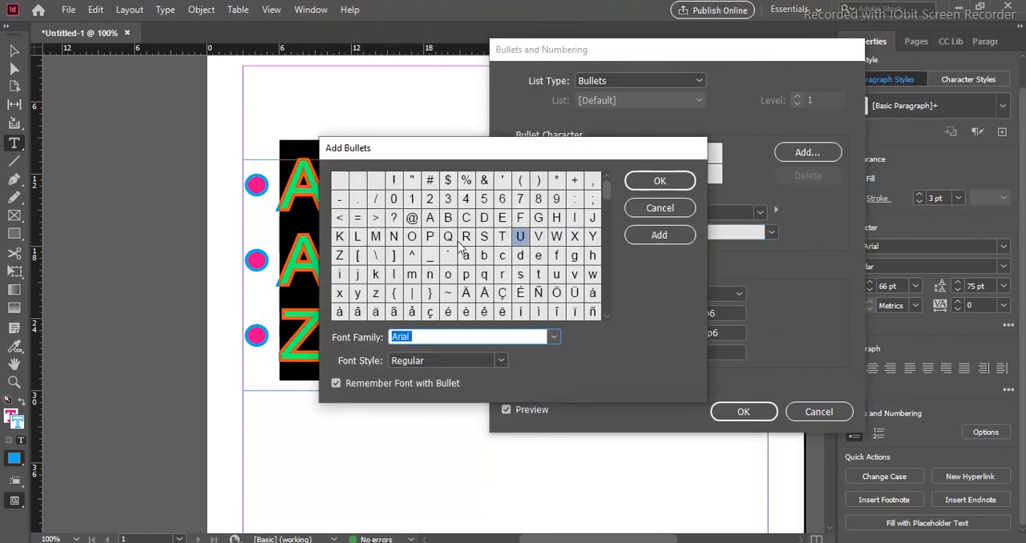
click(430, 294)
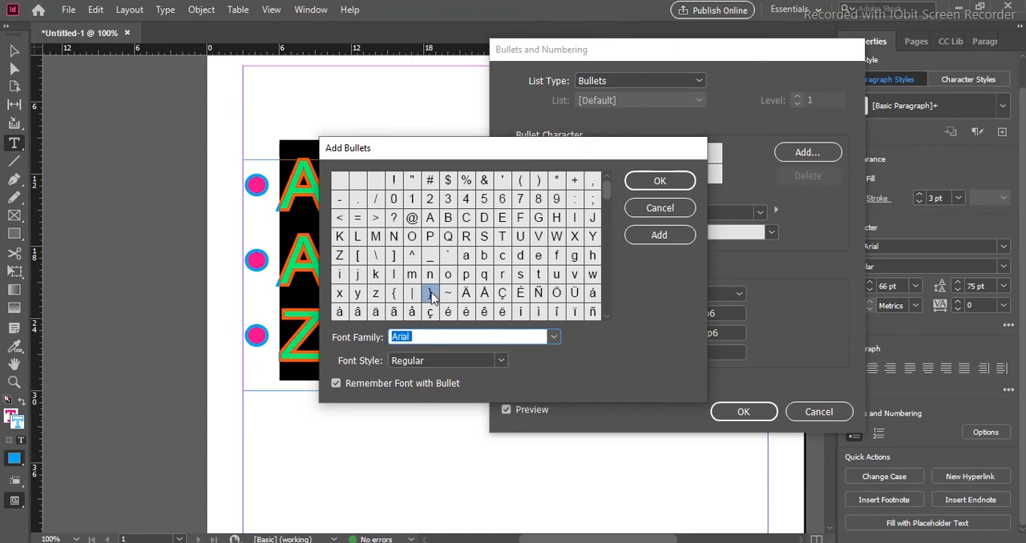
click(659, 181)
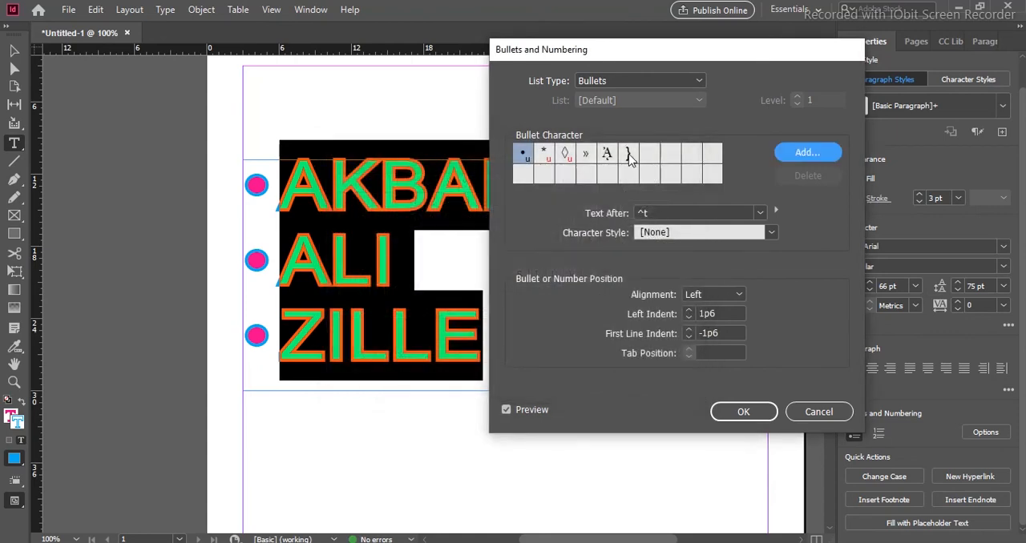
click(629, 155)
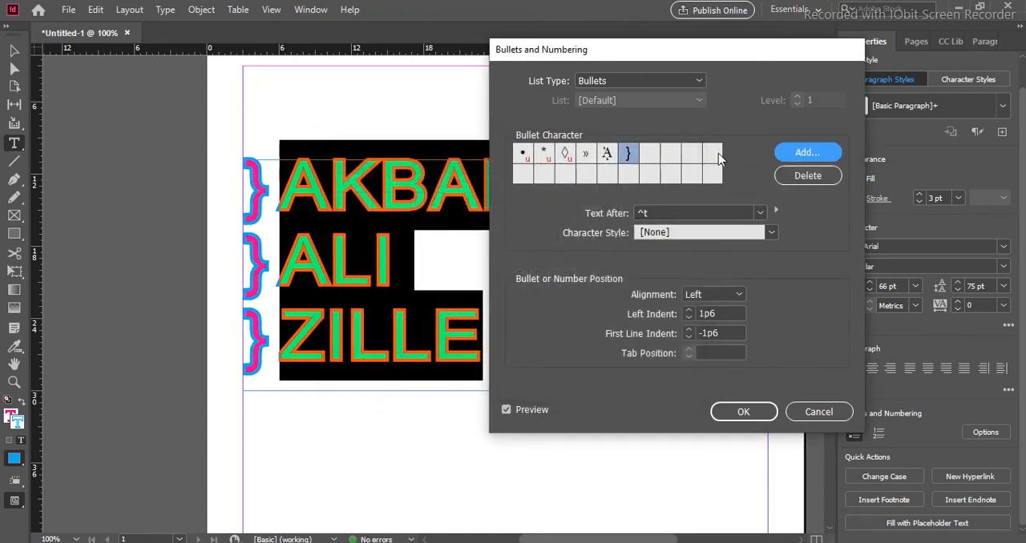
- Add the Arial @ character to the bullet characters, use it for the list and accept the bullet settings
click(805, 151)
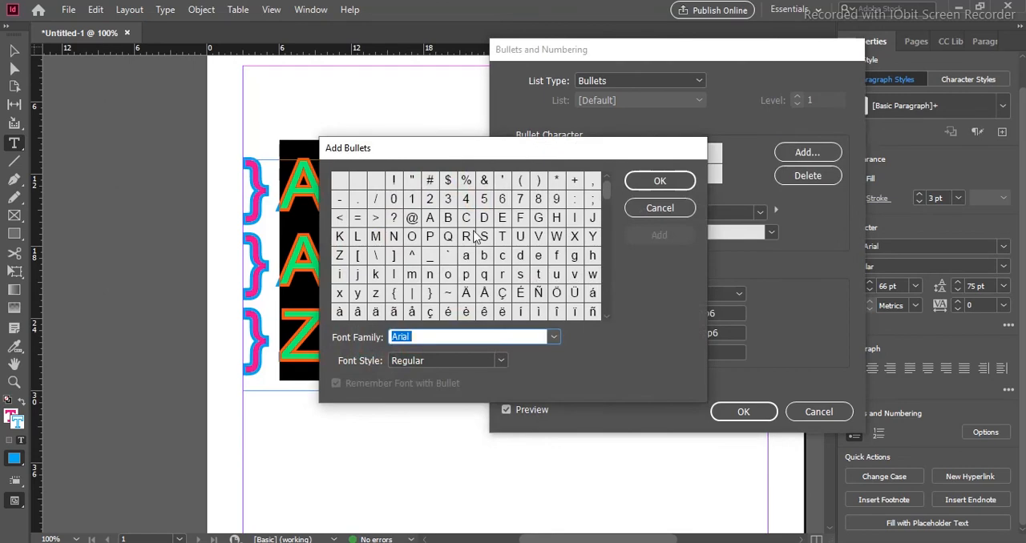
click(412, 219)
click(639, 183)
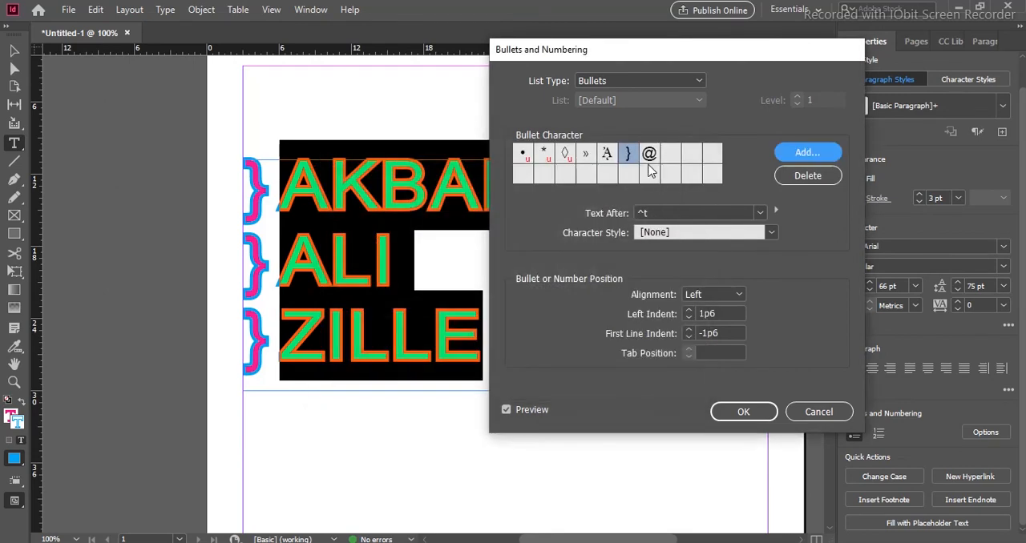
click(649, 153)
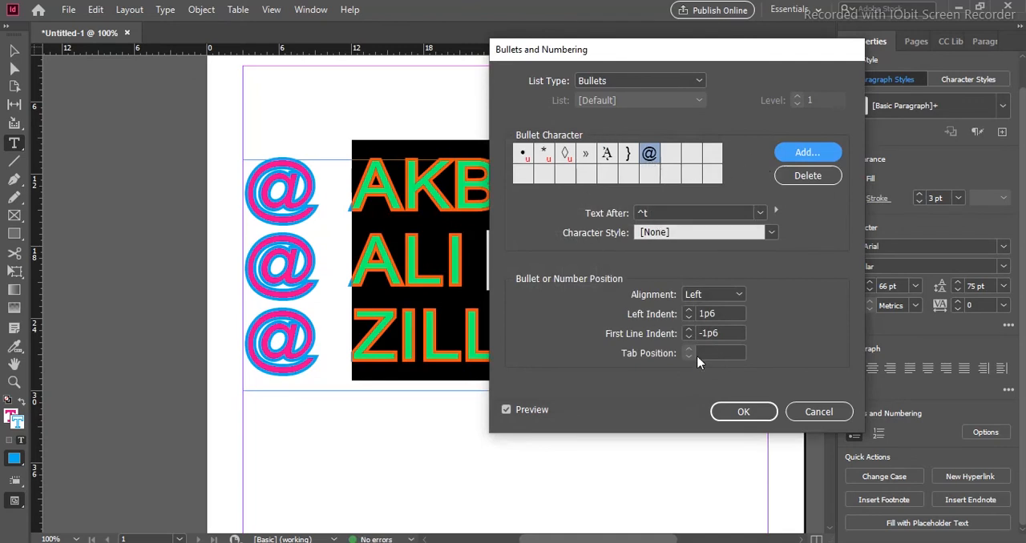
click(734, 409)
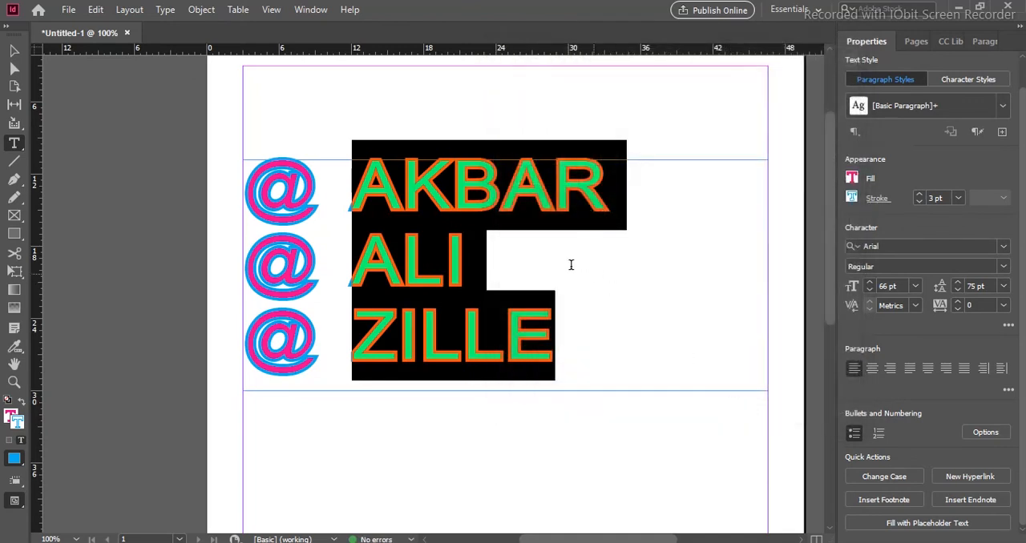
- Convert the three name lines to a numbered list and change their case to UPPERCASE
click(879, 433)
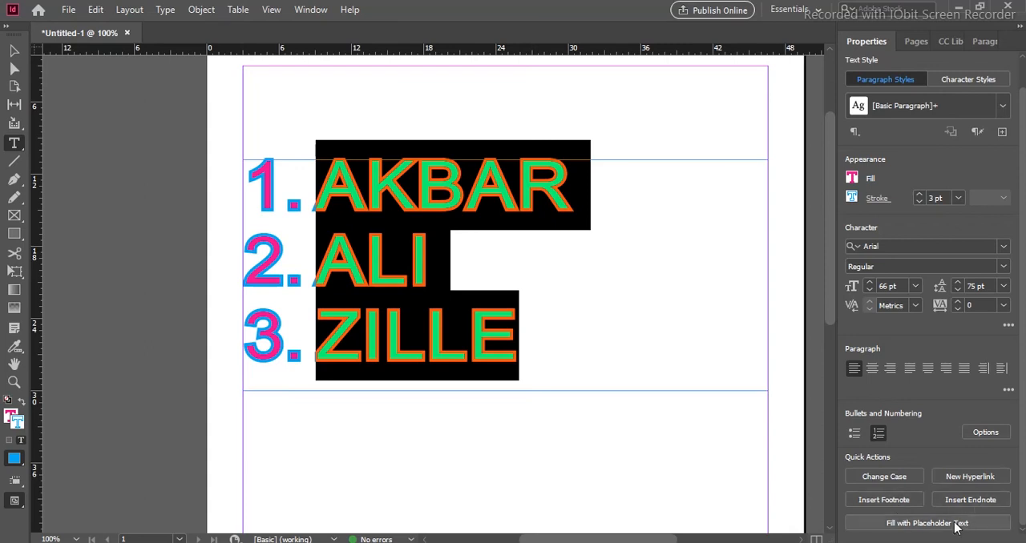
click(897, 478)
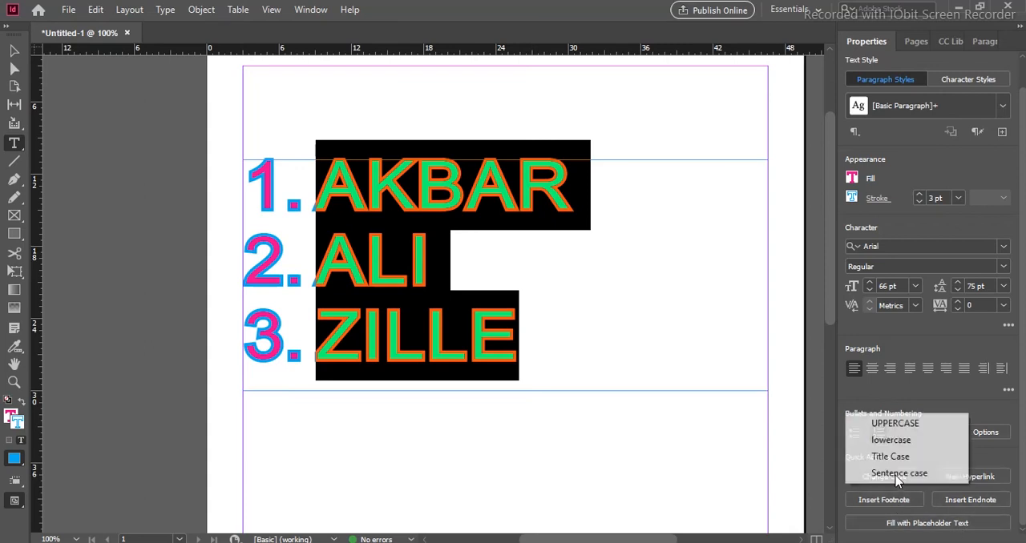
click(896, 424)
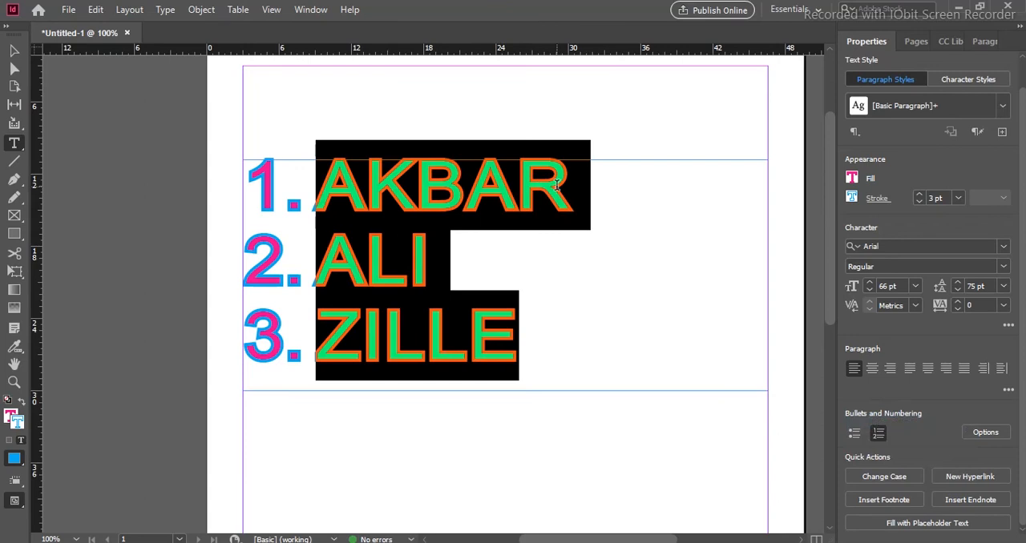
- Select the whole first list line and overwrite it with SA to test the capitalisation
click(575, 329)
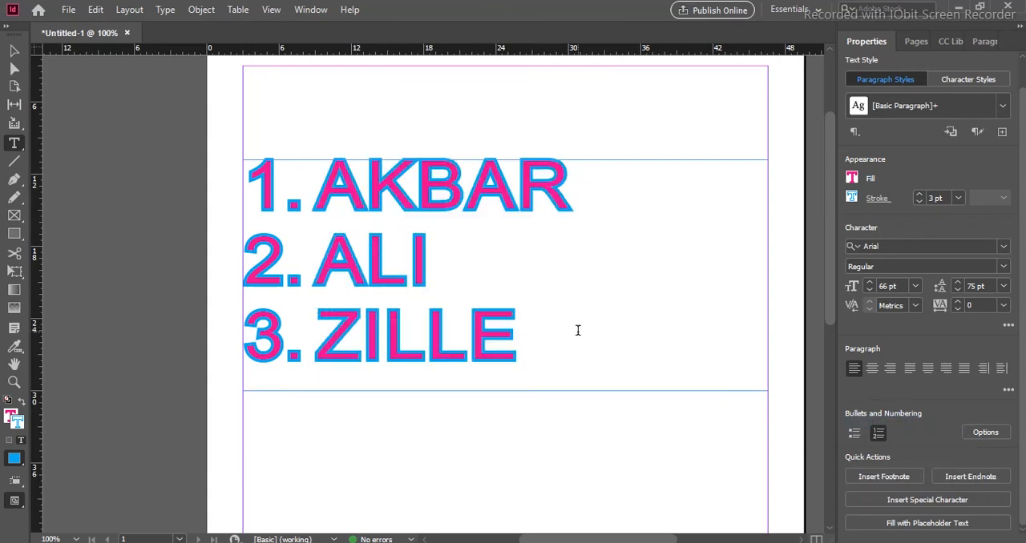
click(334, 180)
shift+click(598, 203)
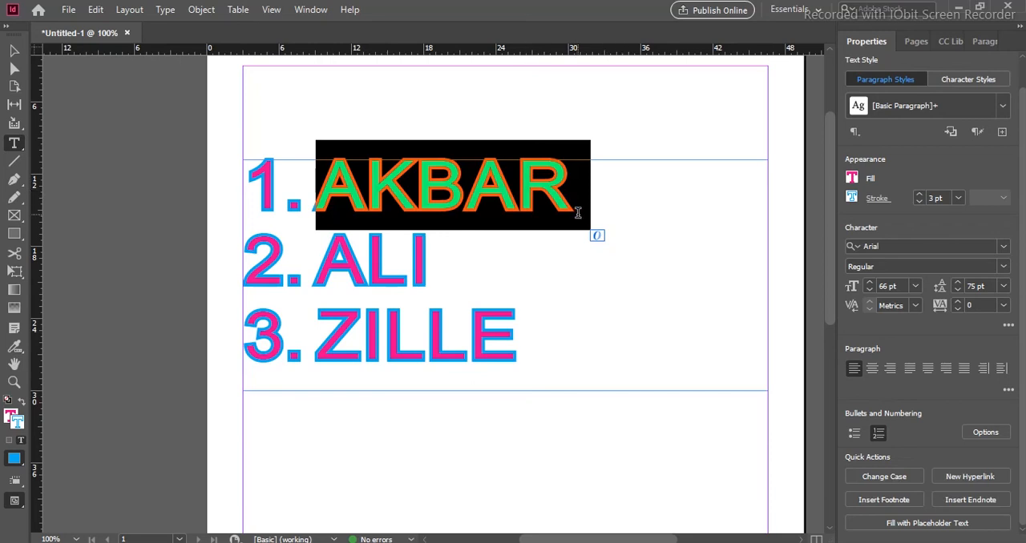
text(SAALI)
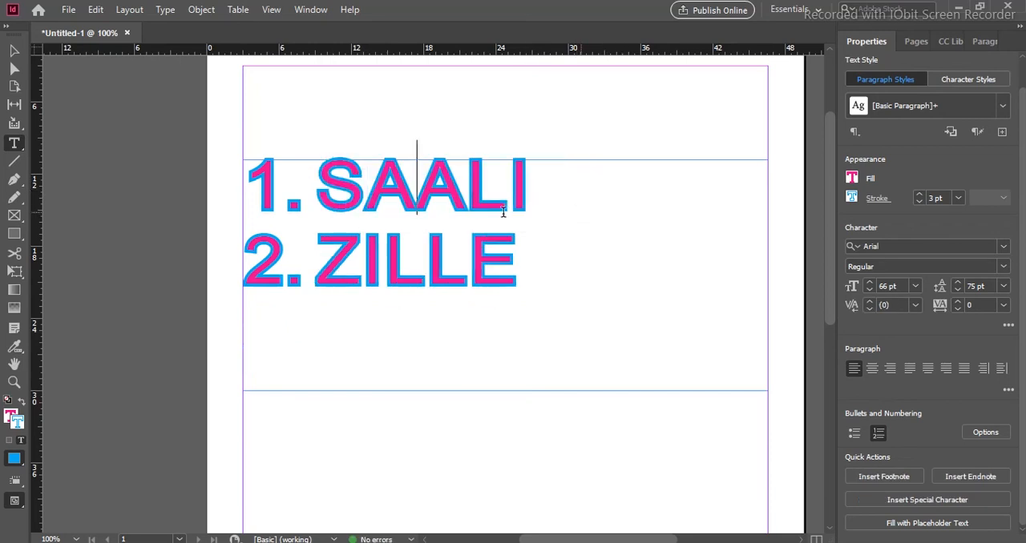
- Show the extra character options and turn off All Caps for the first three letters of list item 1
drag(335, 177, 468, 192)
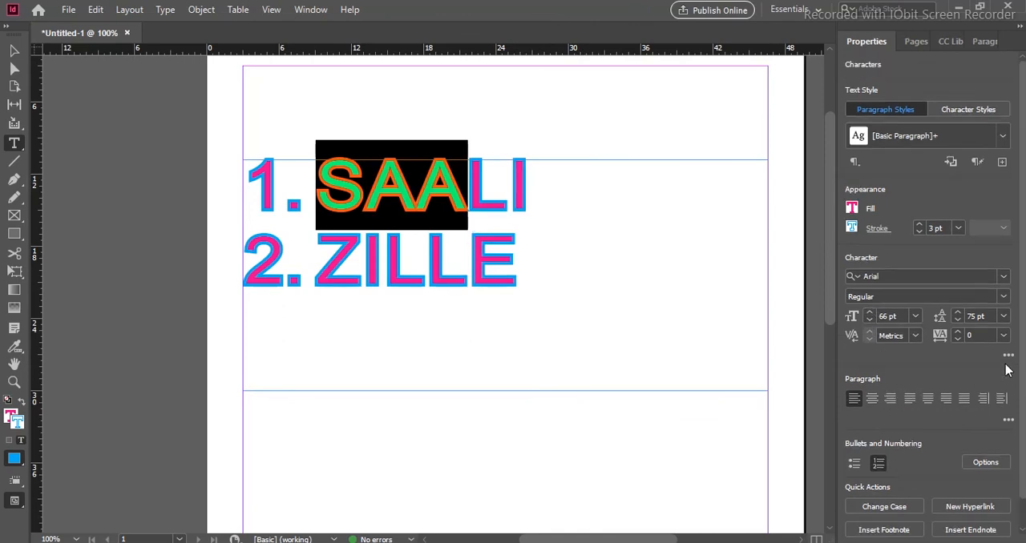
click(1009, 356)
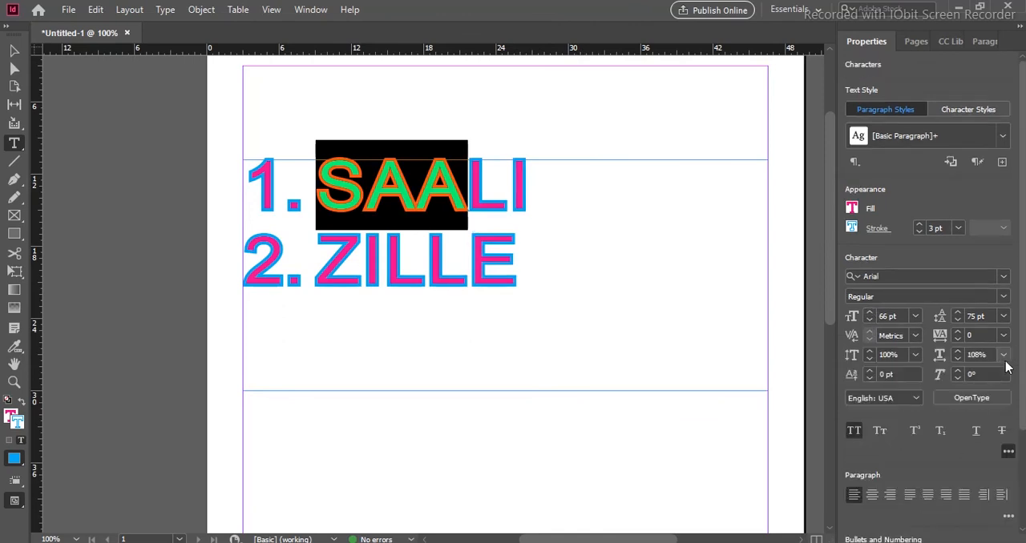
click(855, 433)
- Replace the first list item with a lowercase first name and start a new numbered line after it
click(553, 173)
drag(332, 186, 531, 231)
text(sa)
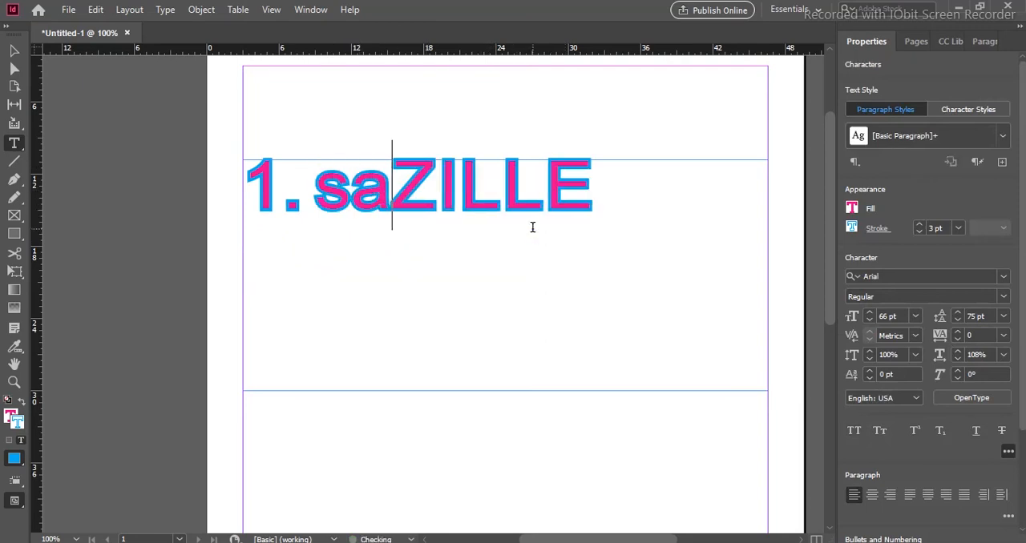
text(lman)
key(Return)
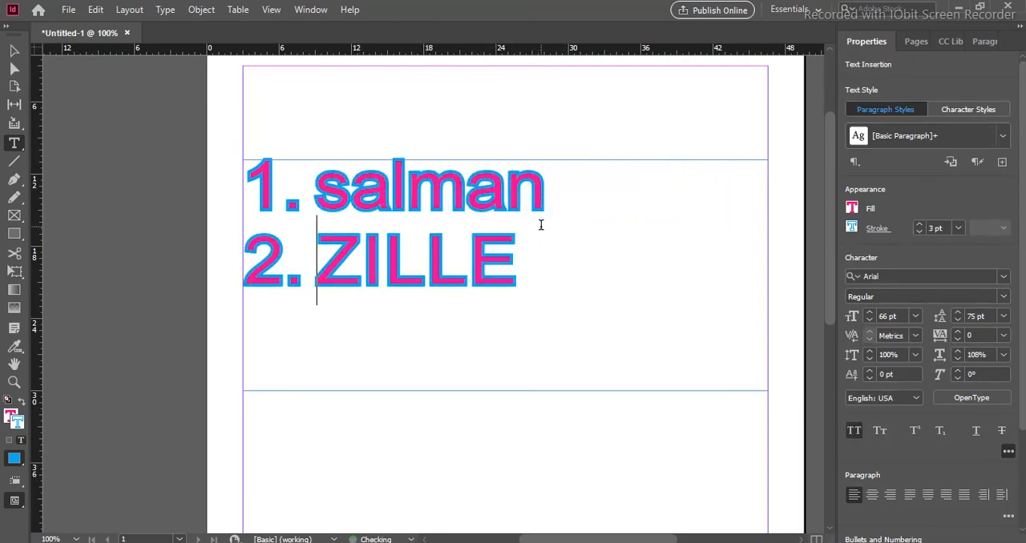
- Enter lowercase first names for list items 2 and 3, and delete the leftover capitalised name
text(zille)
key(Return)
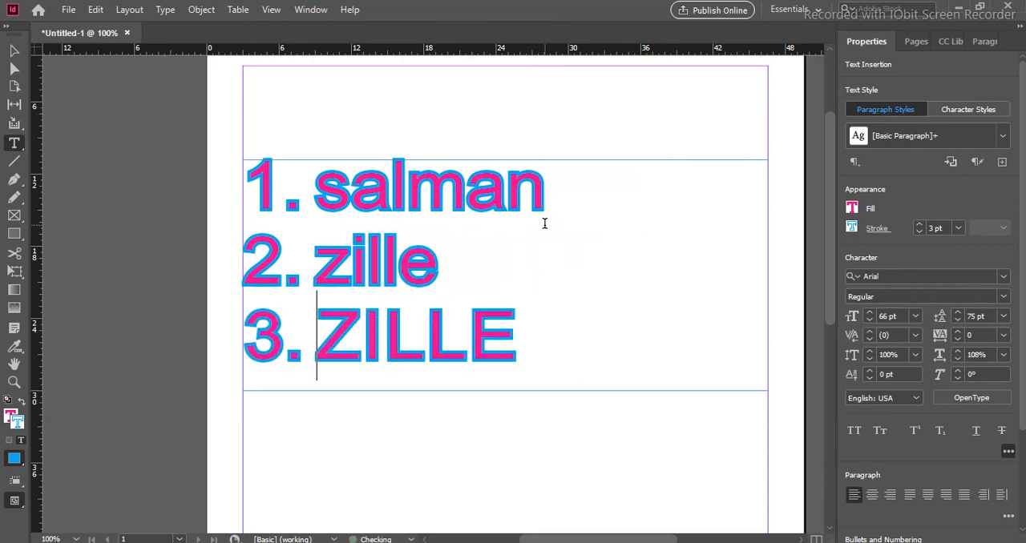
text(ali)
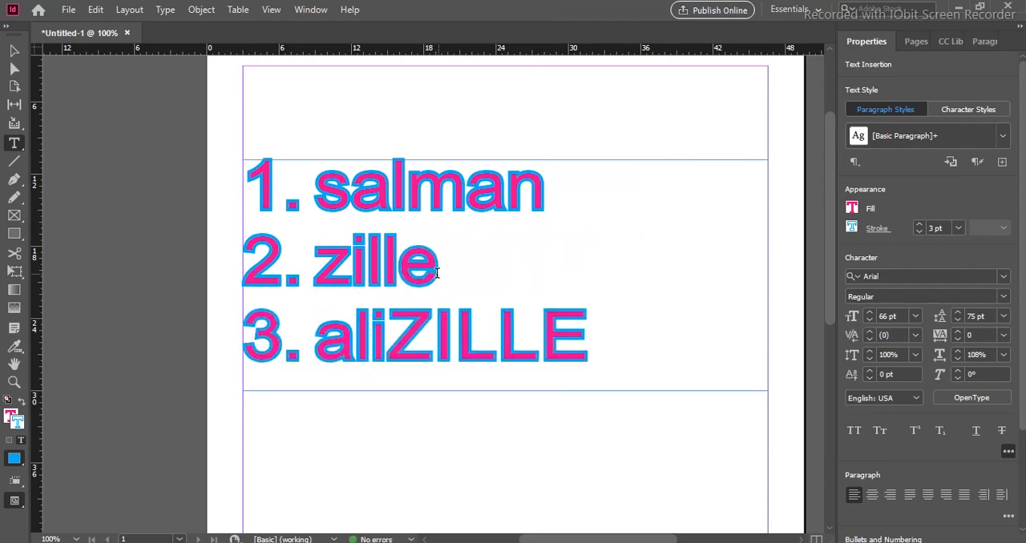
drag(388, 333, 590, 333)
key(BackSpace)
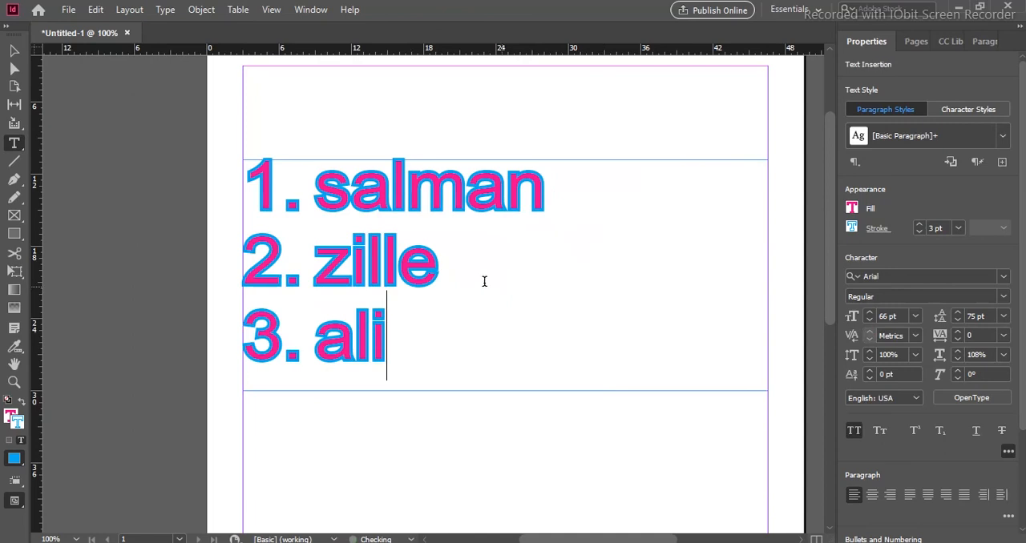
- Change the case of all three list items to UPPERCASE and back to lowercase
drag(491, 242, 558, 305)
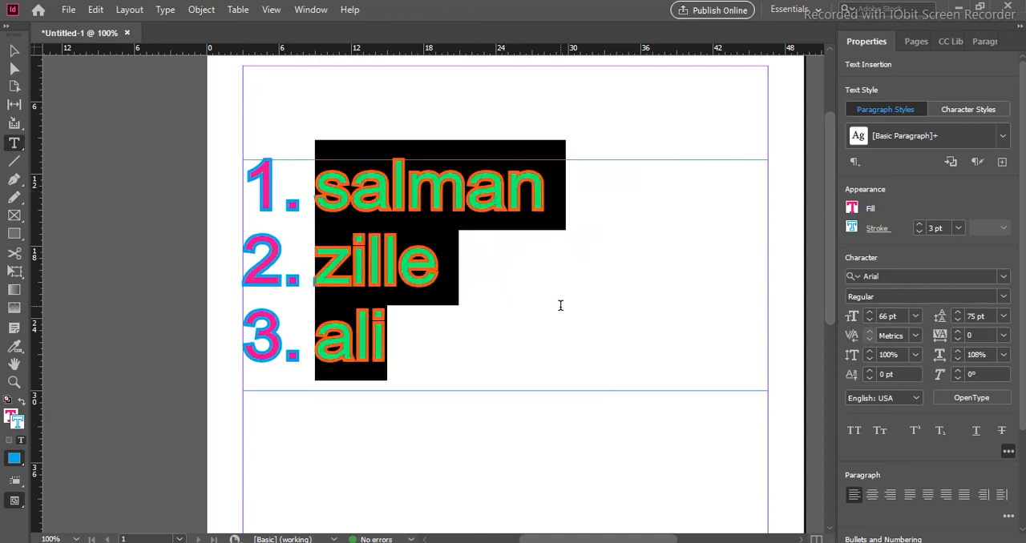
scroll(896, 463, down, 3)
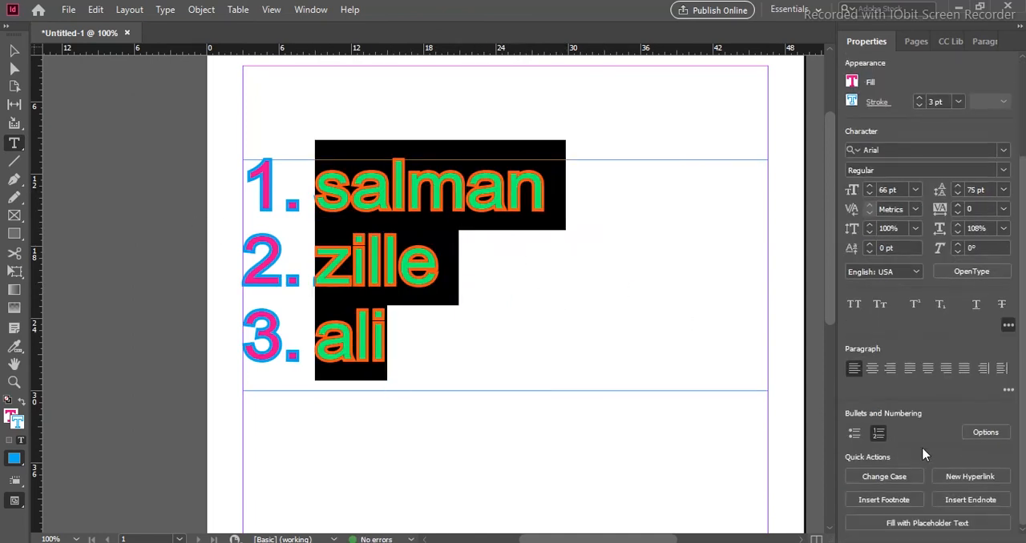
click(892, 477)
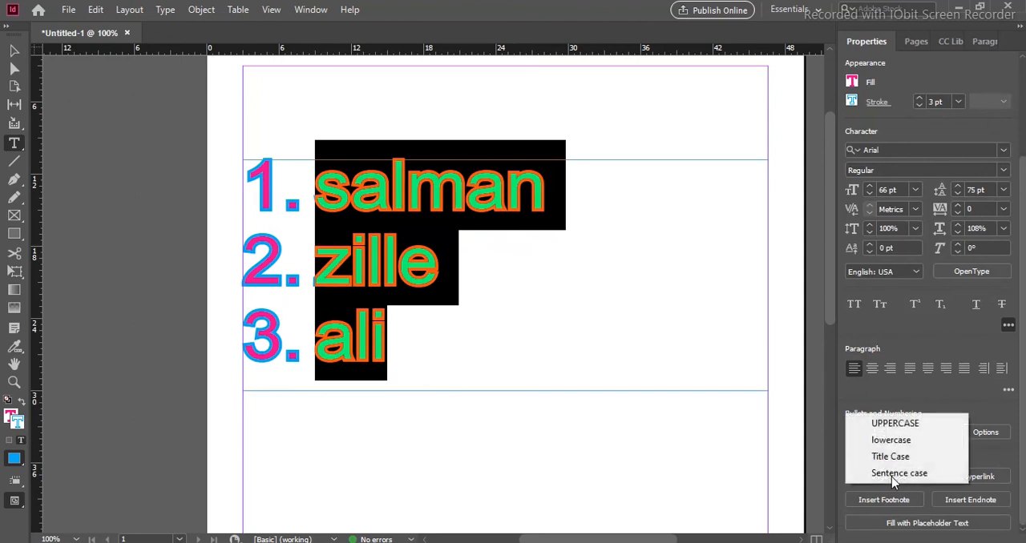
click(896, 424)
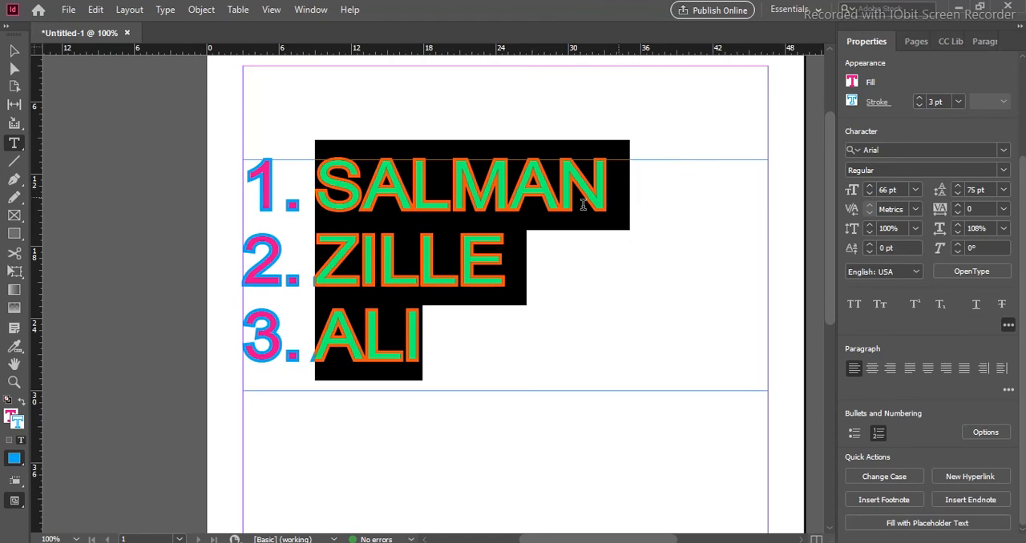
click(899, 479)
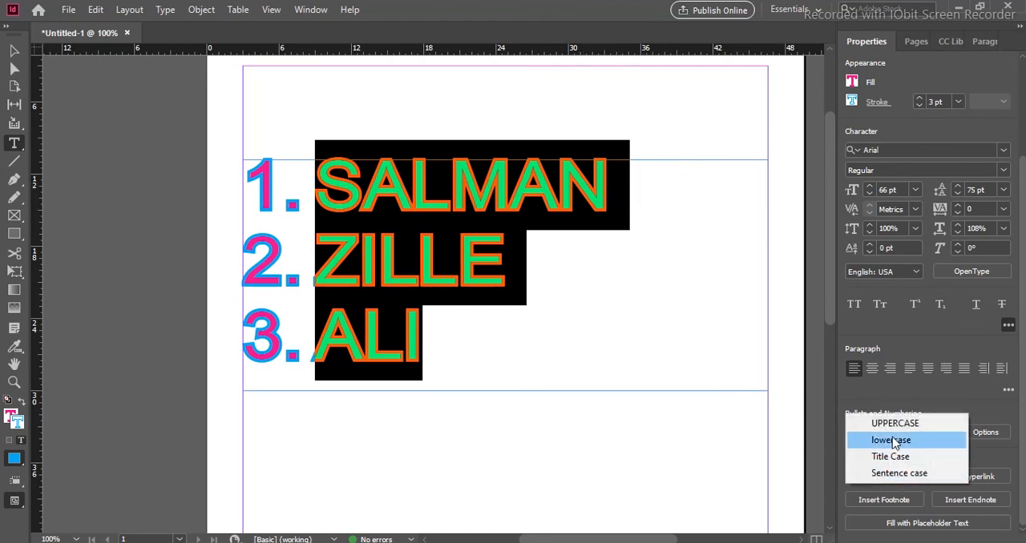
click(892, 441)
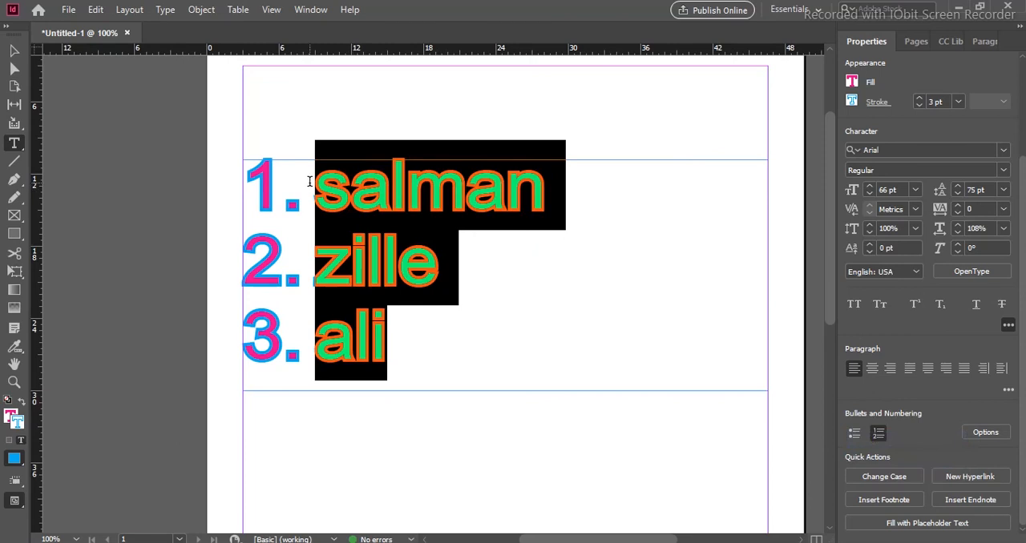
- Convert the three selected list items to Title Case
click(881, 478)
click(892, 460)
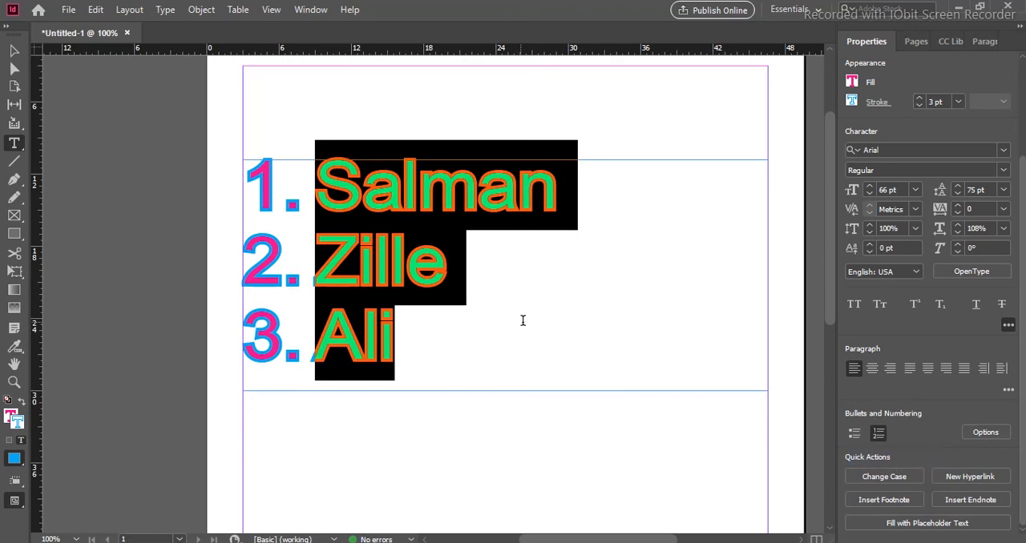
click(879, 477)
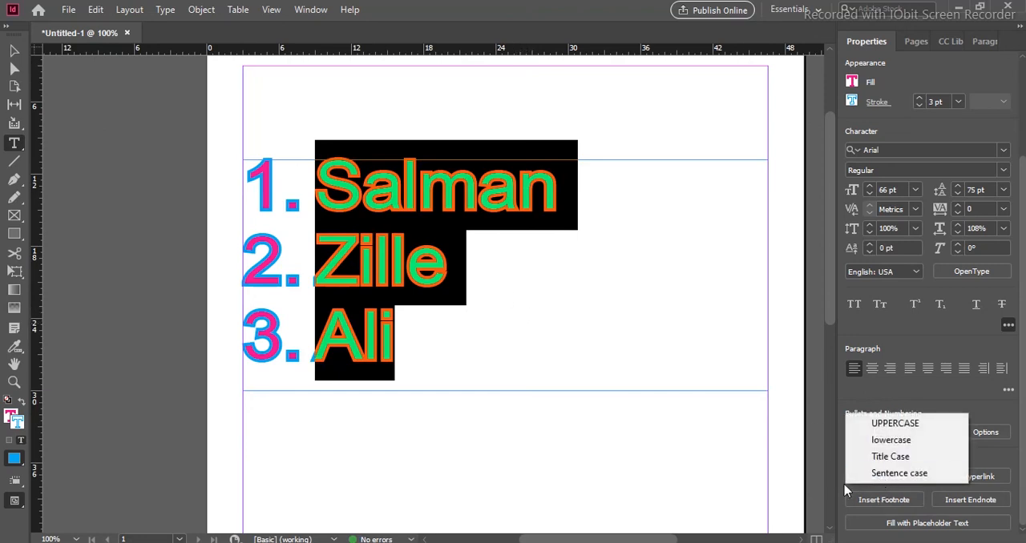
click(882, 479)
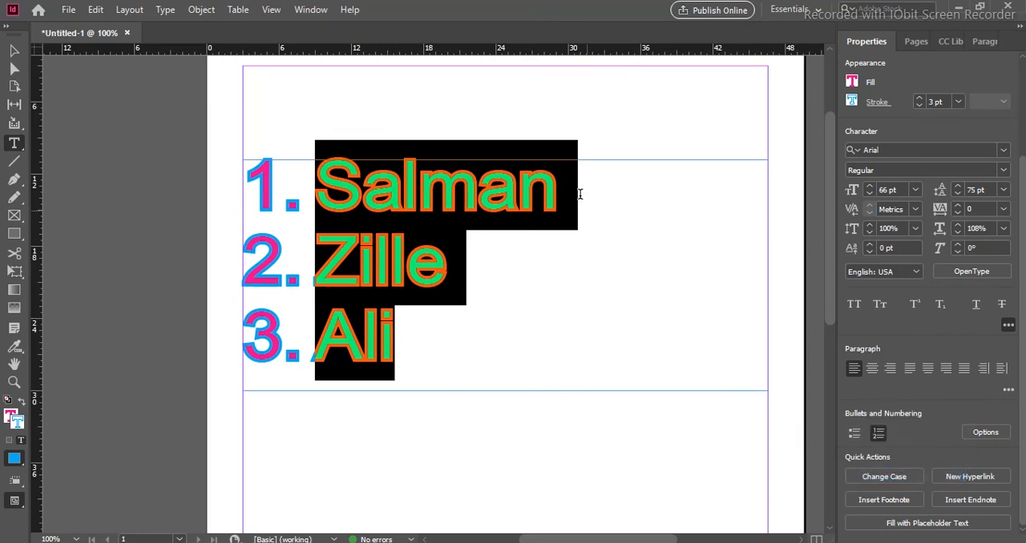
- Replace the text of the first list item with "this is a apple"
click(625, 201)
drag(626, 200, 337, 189)
text(this )
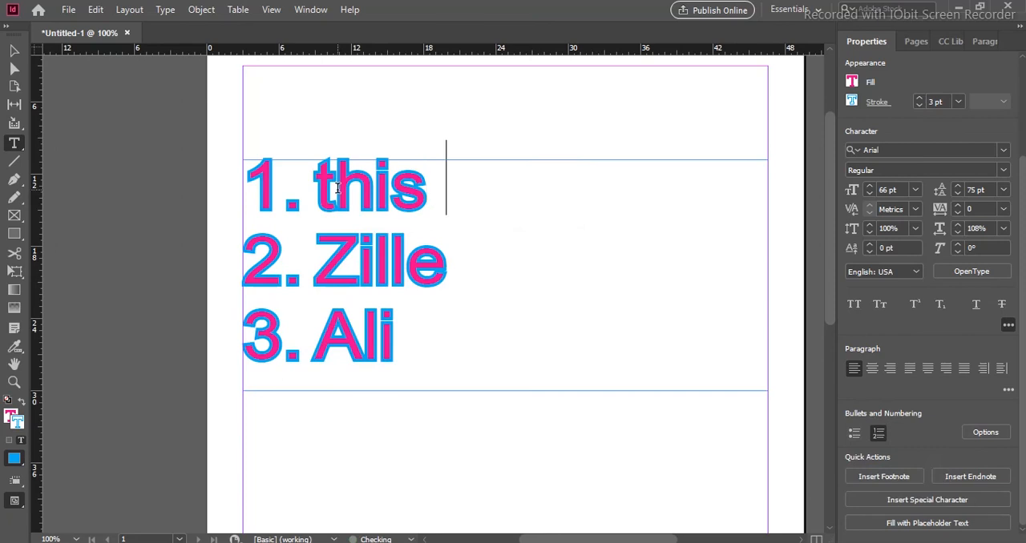
text(is a apple)
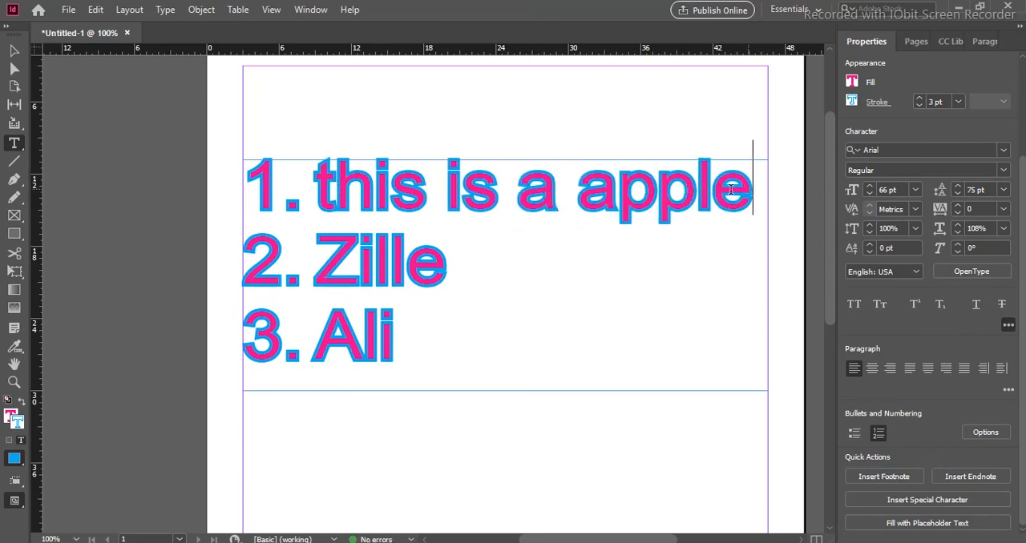
- Convert the "this is a apple" line to Sentence case
drag(749, 194, 304, 198)
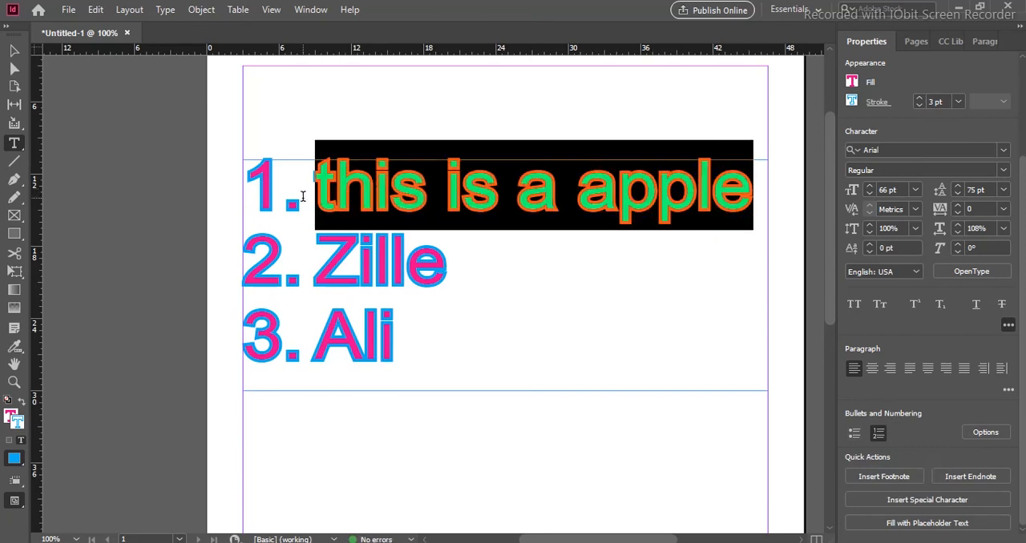
click(892, 478)
click(883, 472)
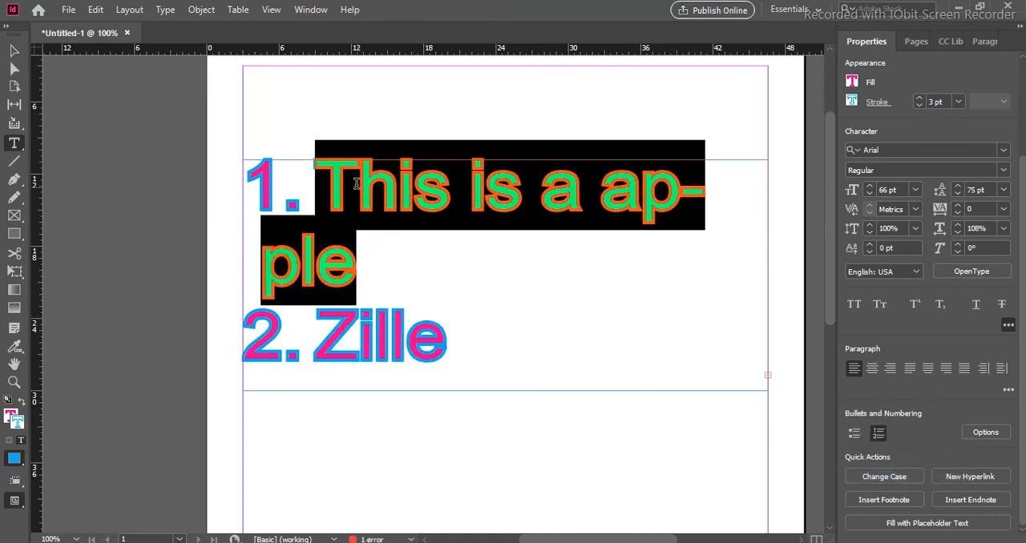
- Delete the remaining name entries below the apple sentence in the numbered list
double_click(436, 336)
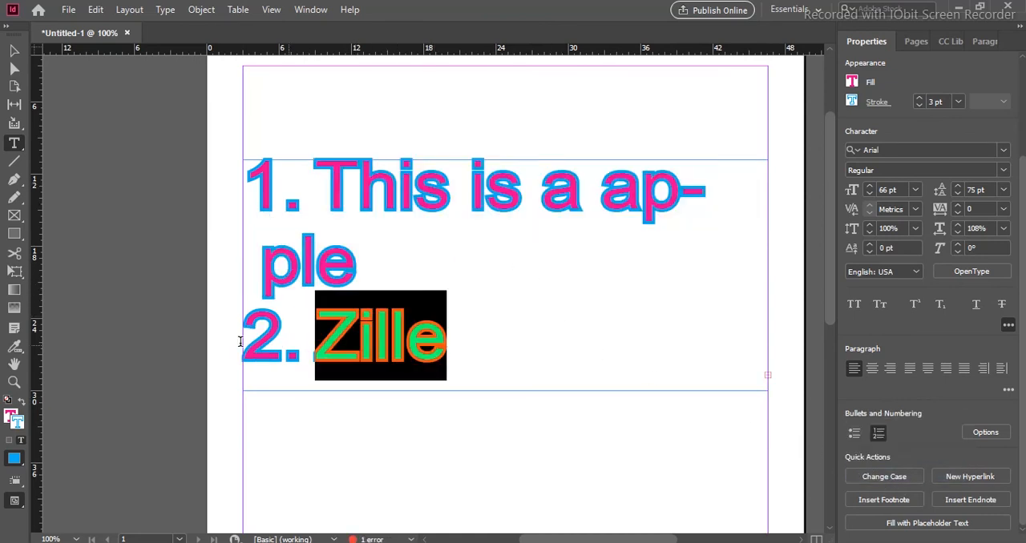
text(Ali)
key(Up)
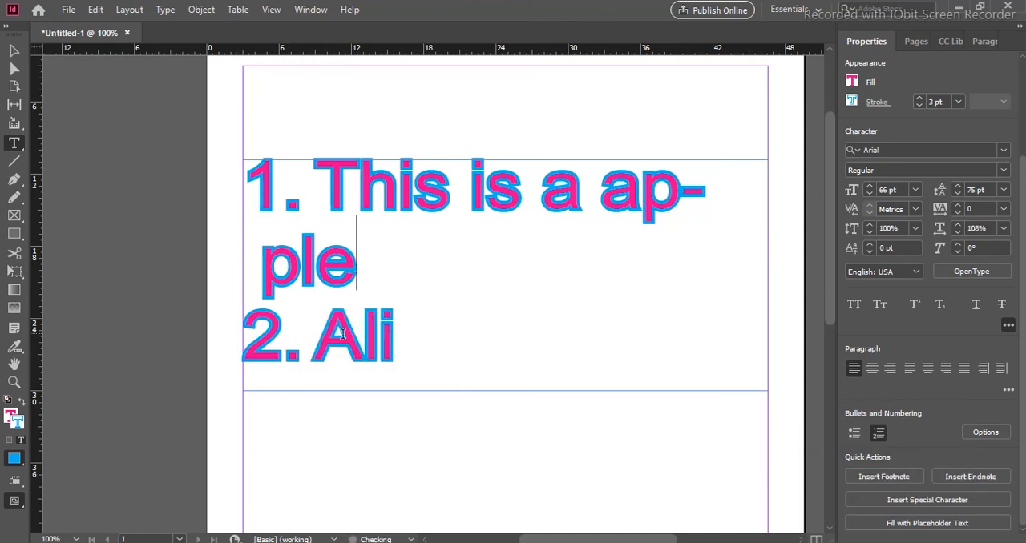
double_click(433, 357)
key(BackSpace)
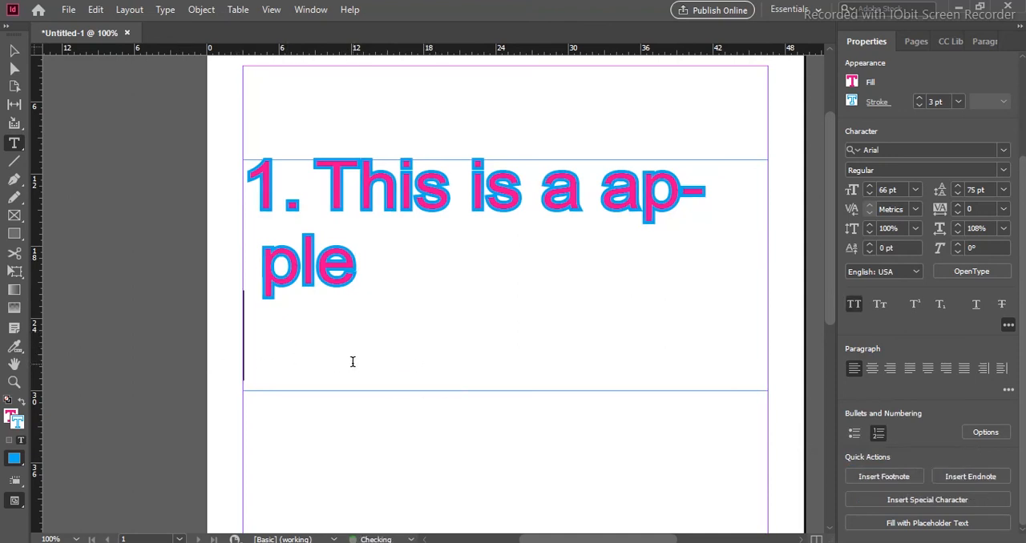
- Set the font size of the "This is a apple" sentence to 64 pt
drag(358, 269, 229, 198)
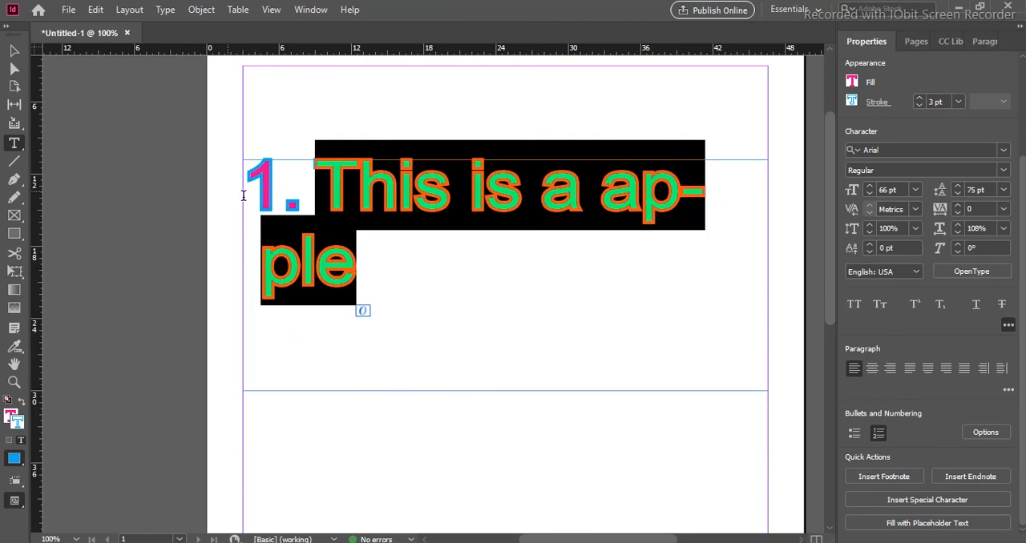
click(868, 194)
click(869, 194)
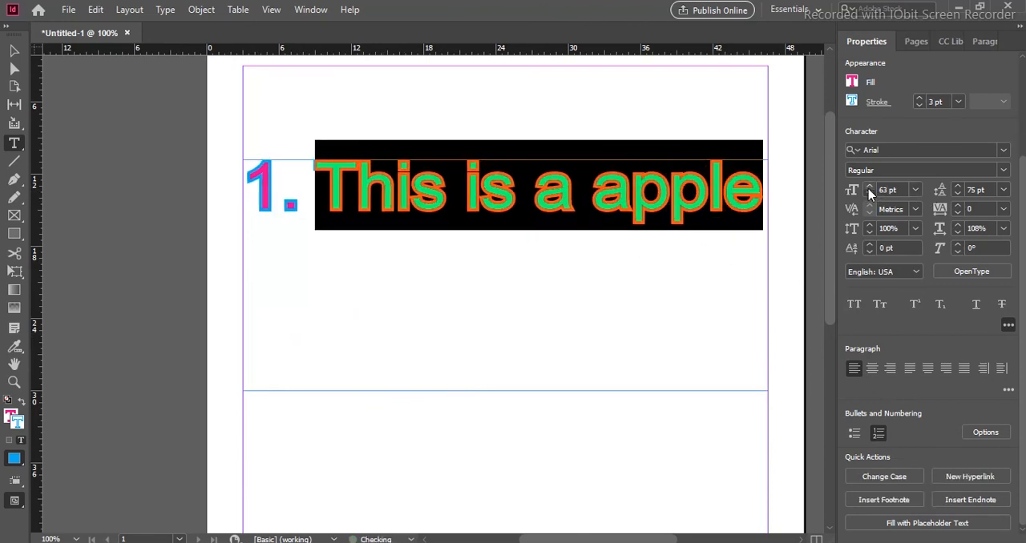
click(699, 199)
drag(755, 187, 306, 188)
click(365, 182)
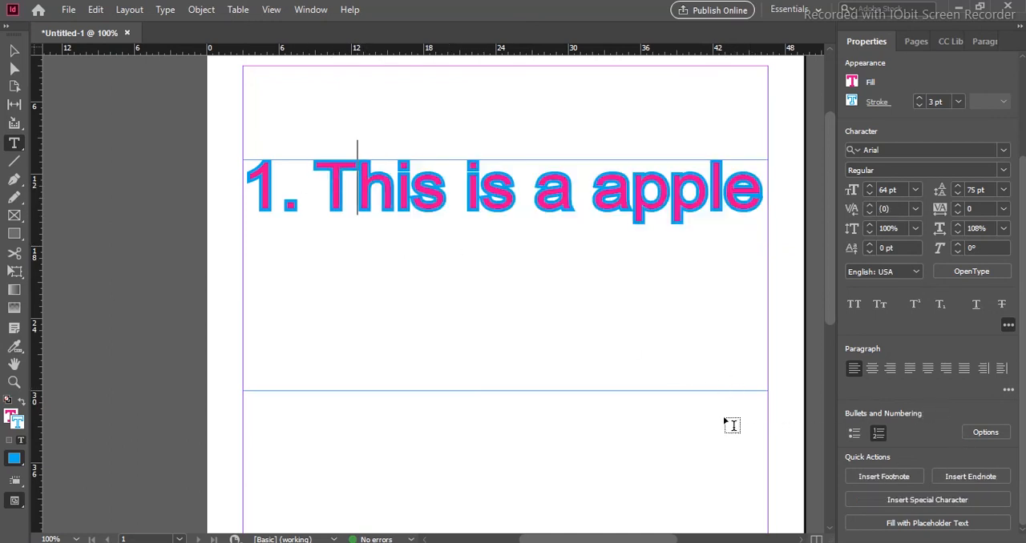
drag(315, 186, 727, 232)
scroll(827, 367, down, 2)
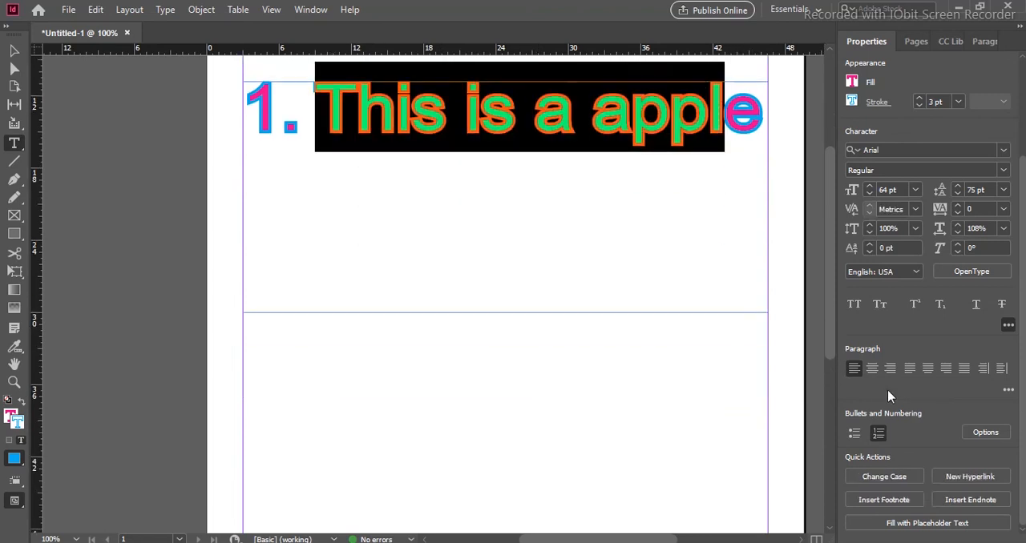
click(972, 477)
click(691, 167)
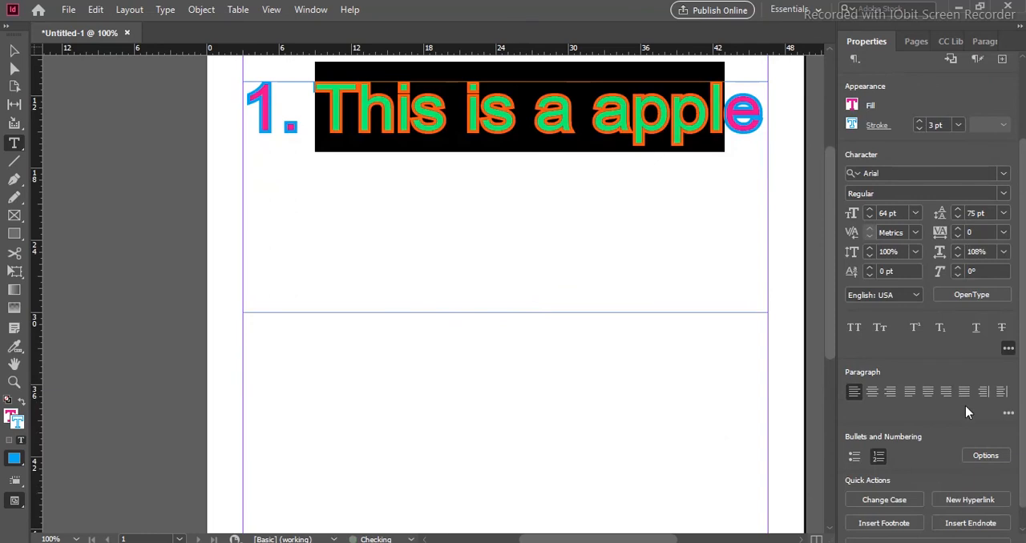
- Set the stroke weight of the sentence, except its final letter "e", to 1 pt
scroll(965, 406, down, 1)
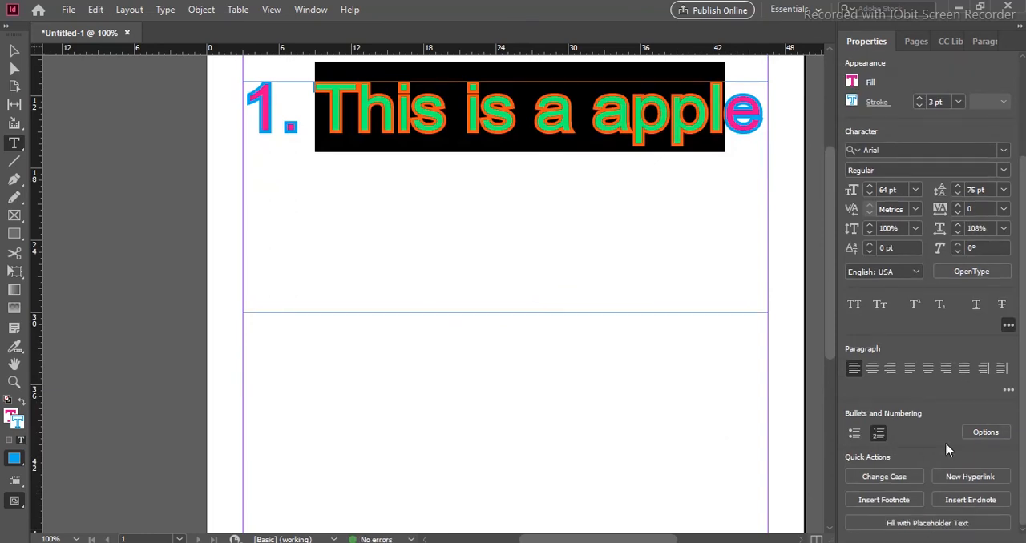
scroll(916, 350, up, 4)
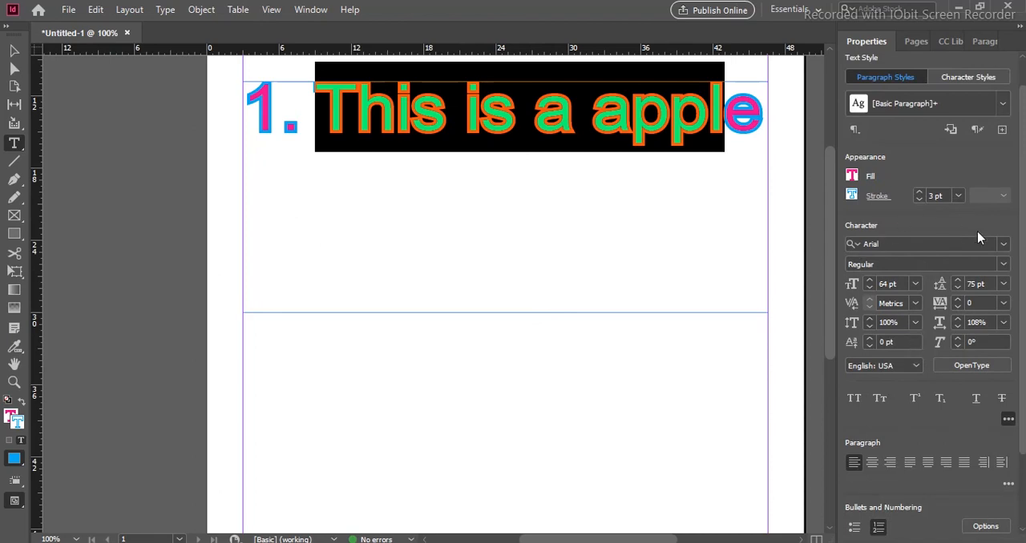
click(920, 199)
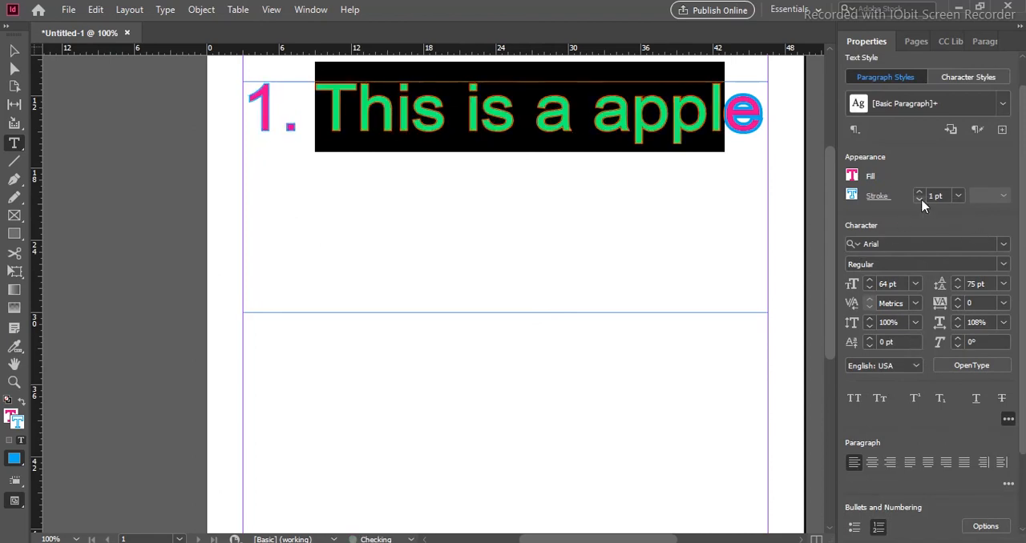
click(760, 108)
drag(761, 108, 317, 101)
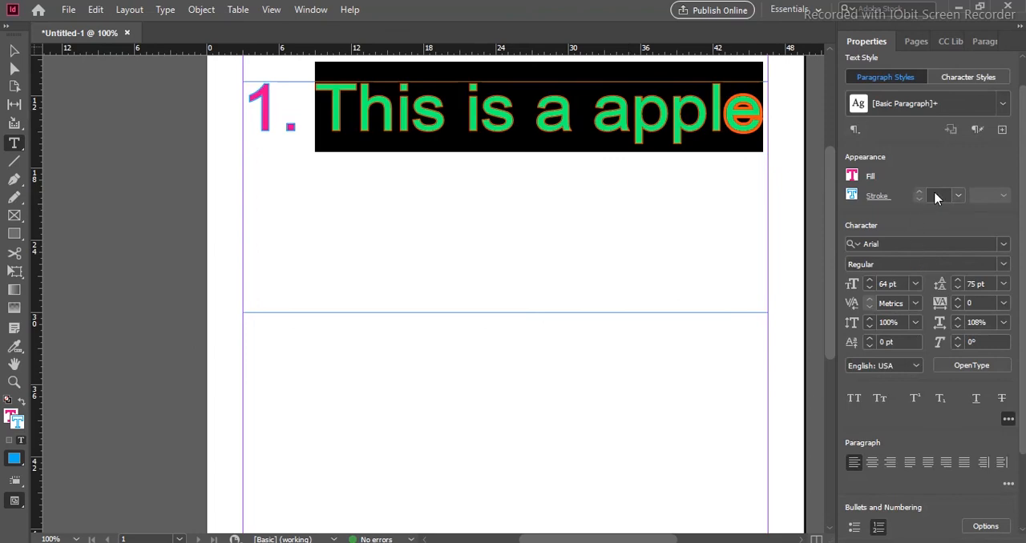
- Set the stroke weight of the final letter "e" in "apple" to 0 pt
click(754, 137)
drag(738, 124, 775, 131)
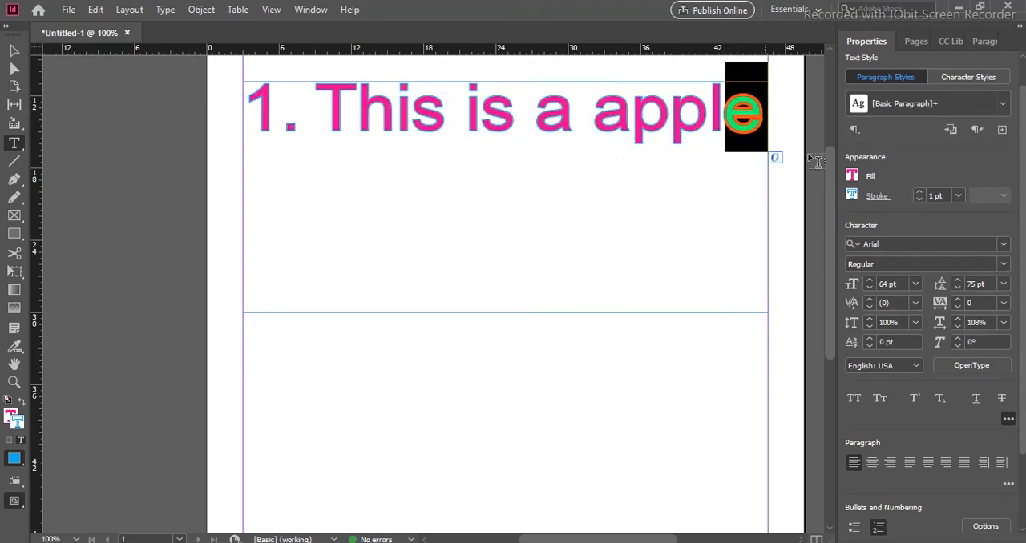
click(919, 199)
click(919, 200)
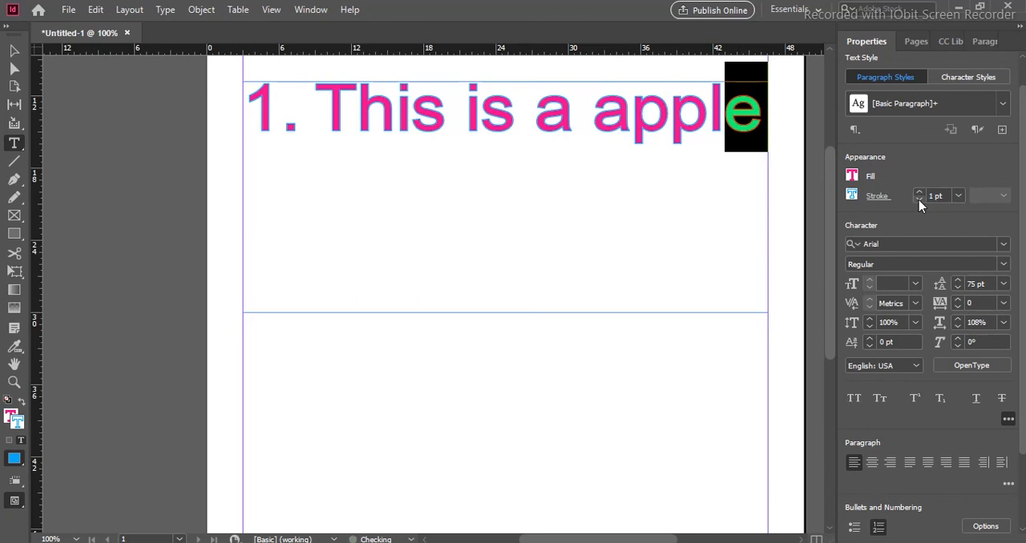
click(918, 199)
- Fill the whole sentence with the green C=75 M=5 Y=100 K=0 swatch
click(681, 133)
drag(758, 118, 324, 111)
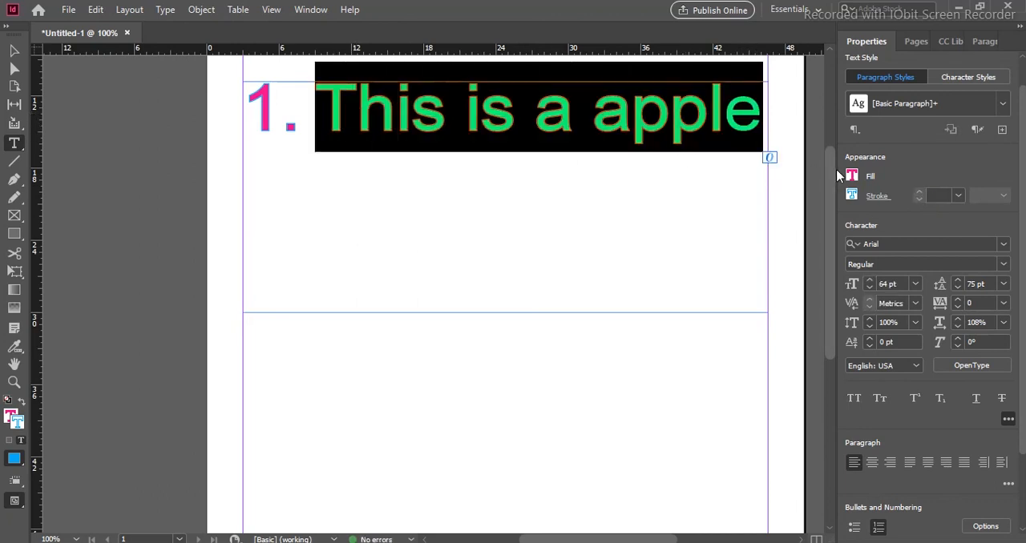
click(854, 178)
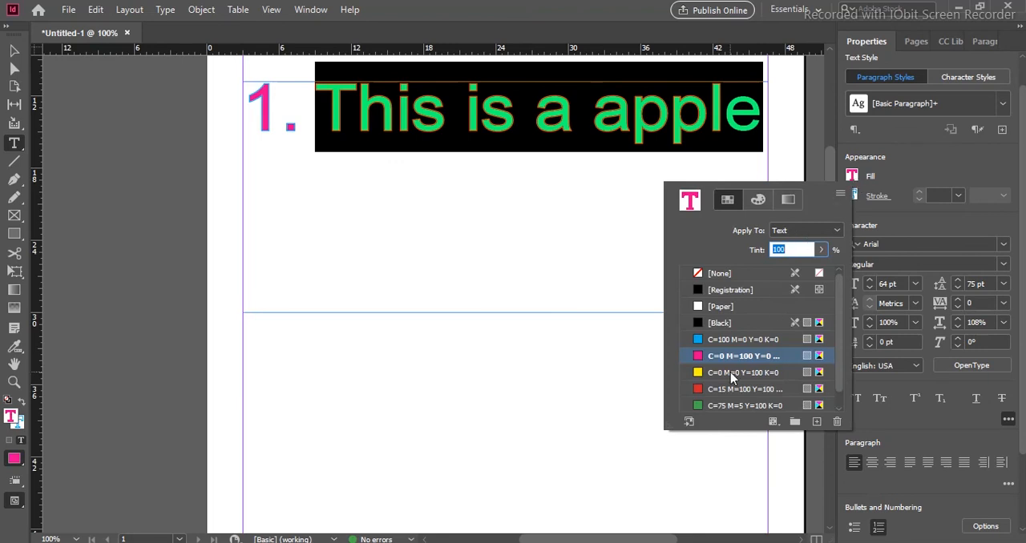
click(739, 406)
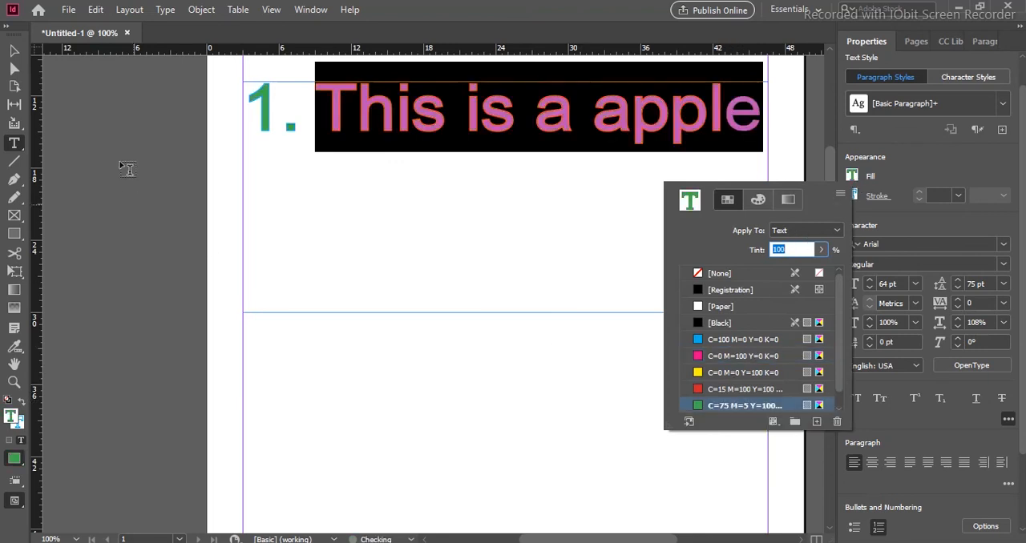
- Move the sentence's text frame down the page to about Y 17p2, keeping X at 3p0
click(13, 50)
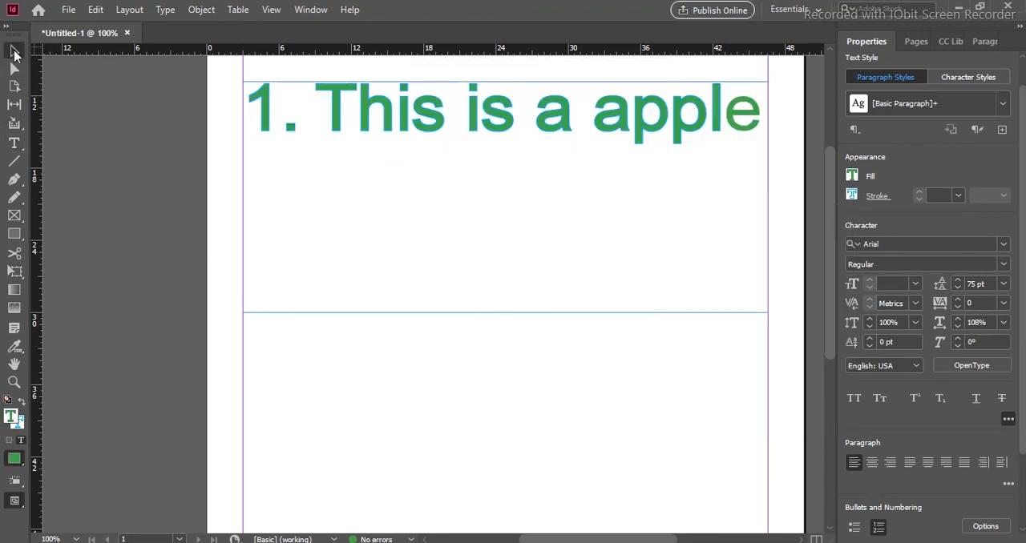
drag(388, 174, 391, 210)
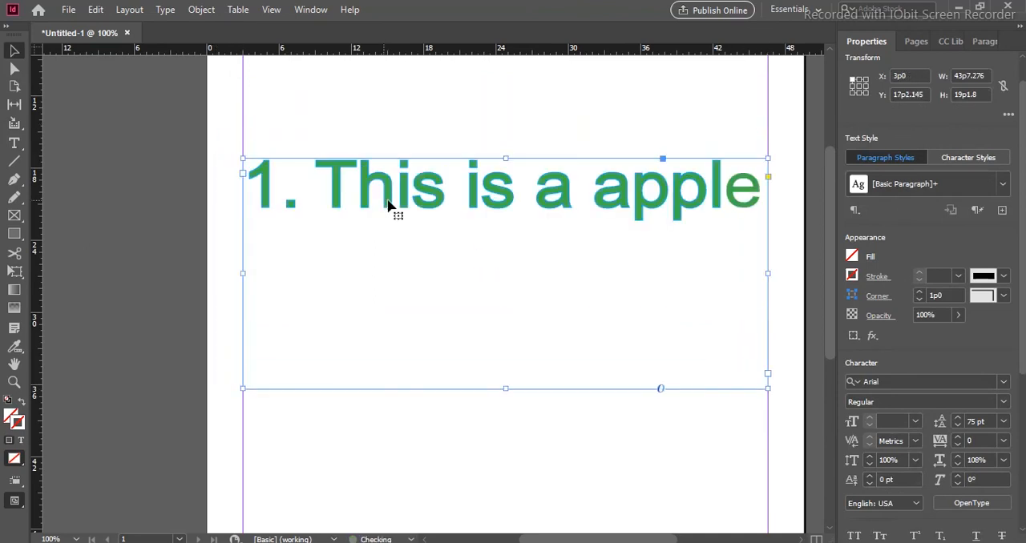
double_click(634, 202)
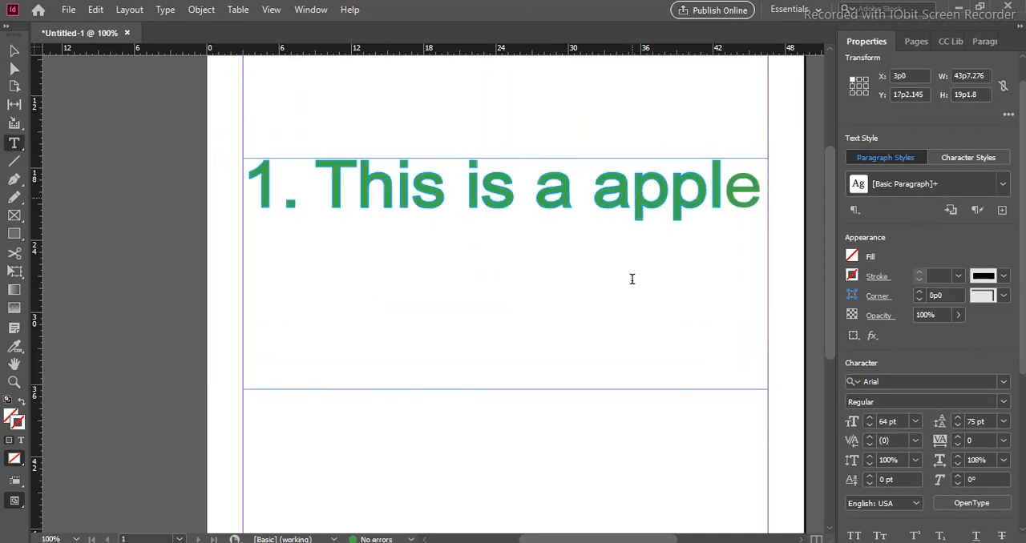
click(536, 370)
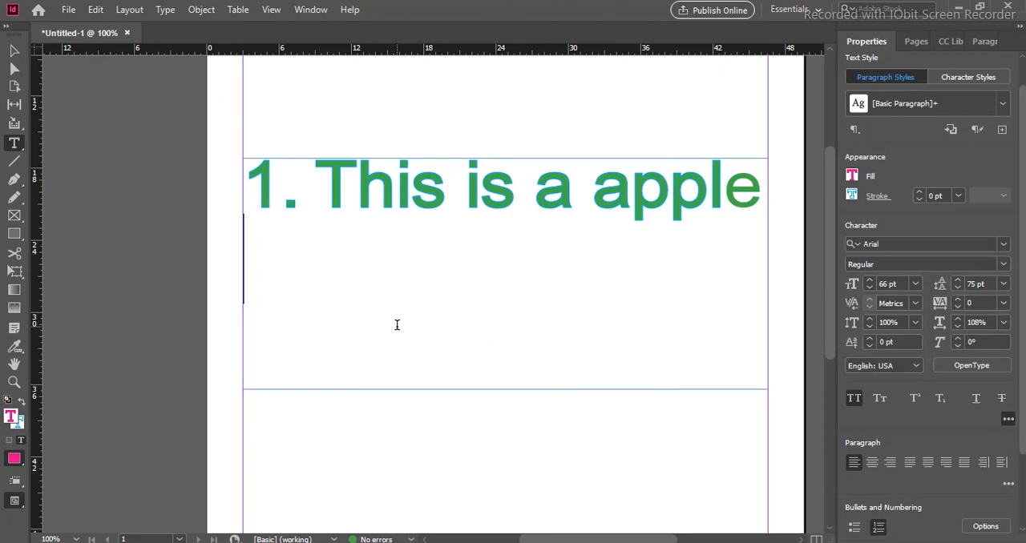
click(14, 50)
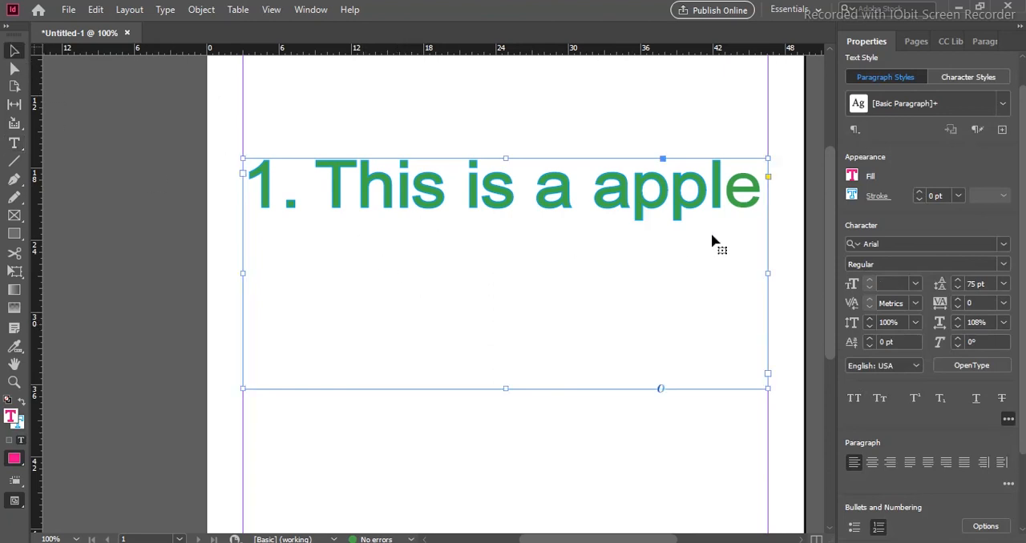
- Shorten the sentence's text frame to a height of about 5p4 and reduce the font size of "This is a apple" to 51 pt
drag(506, 389, 505, 222)
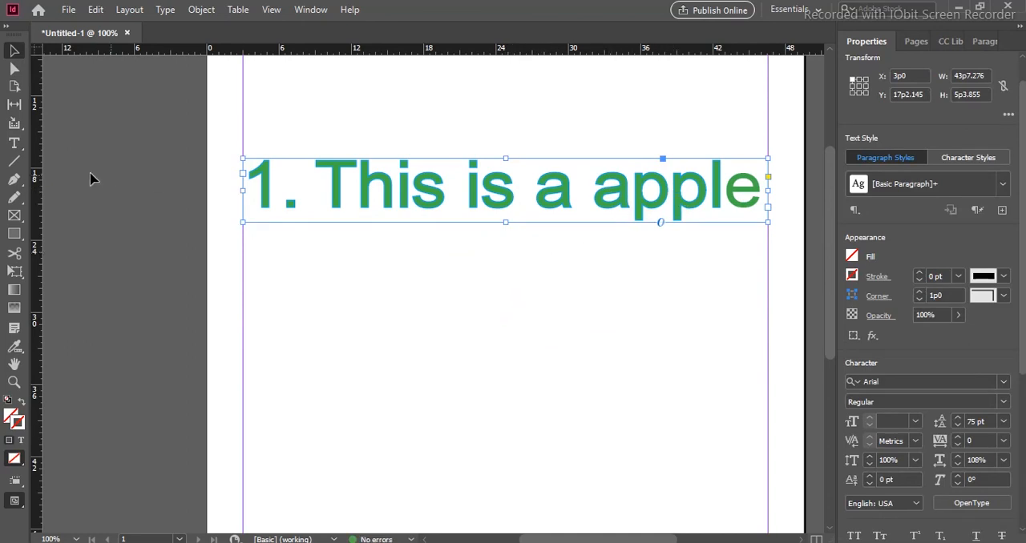
click(15, 143)
mouse_move(269, 177)
mouse_down()
mouse_move(542, 170)
mouse_move(758, 189)
mouse_up()
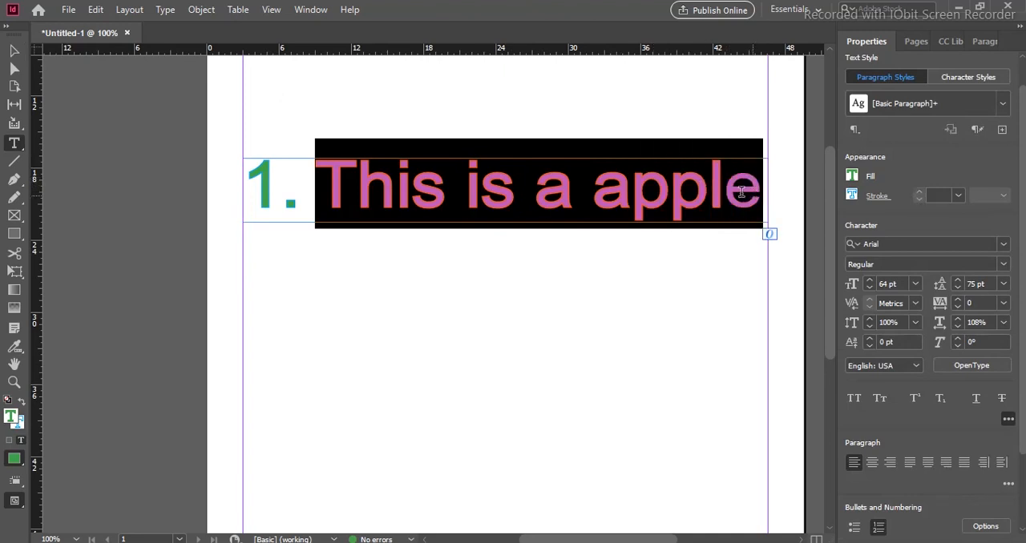
click(869, 289)
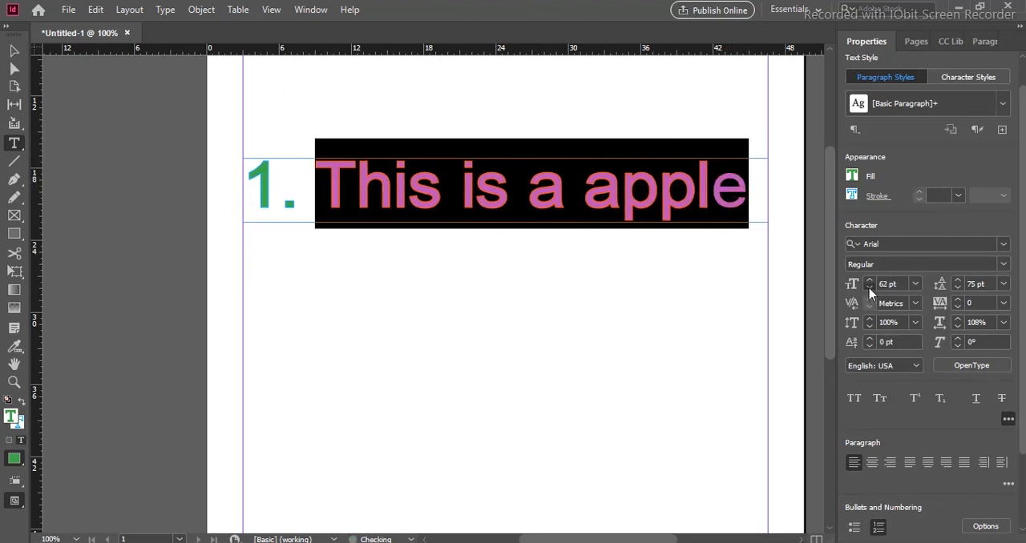
click(869, 289)
click(869, 289)
click(869, 290)
click(869, 290)
click(869, 289)
click(868, 290)
click(869, 289)
click(695, 187)
drag(695, 187, 314, 189)
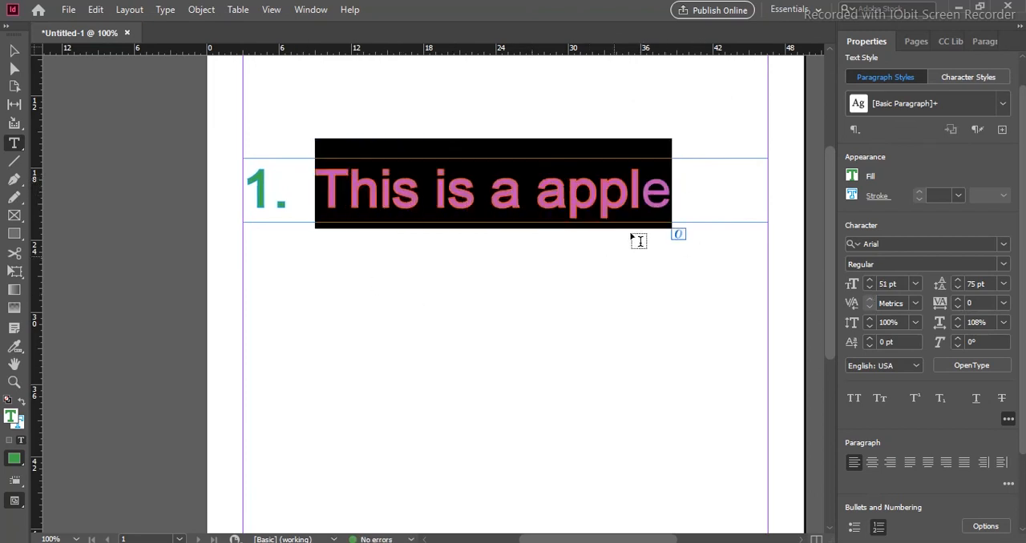
click(700, 172)
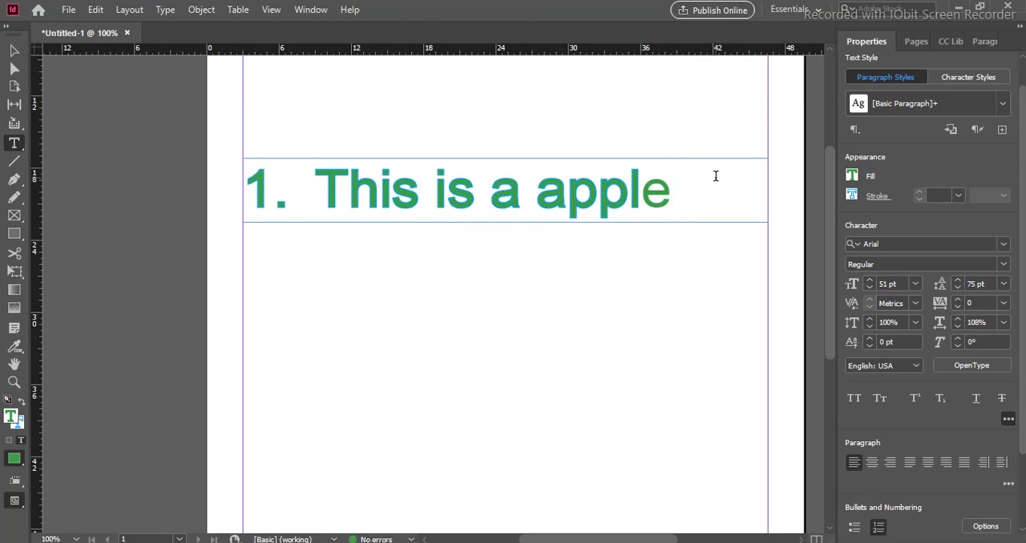
- Move the sentence's text frame slightly up the page to about Y 15p8, keeping X at 3p0
drag(716, 189, 314, 189)
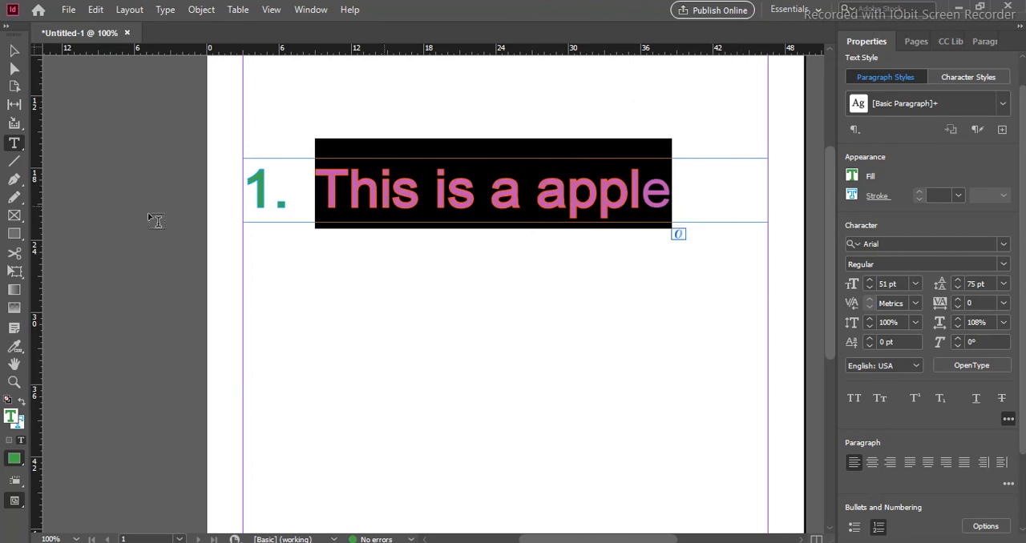
click(14, 50)
drag(511, 202, 517, 184)
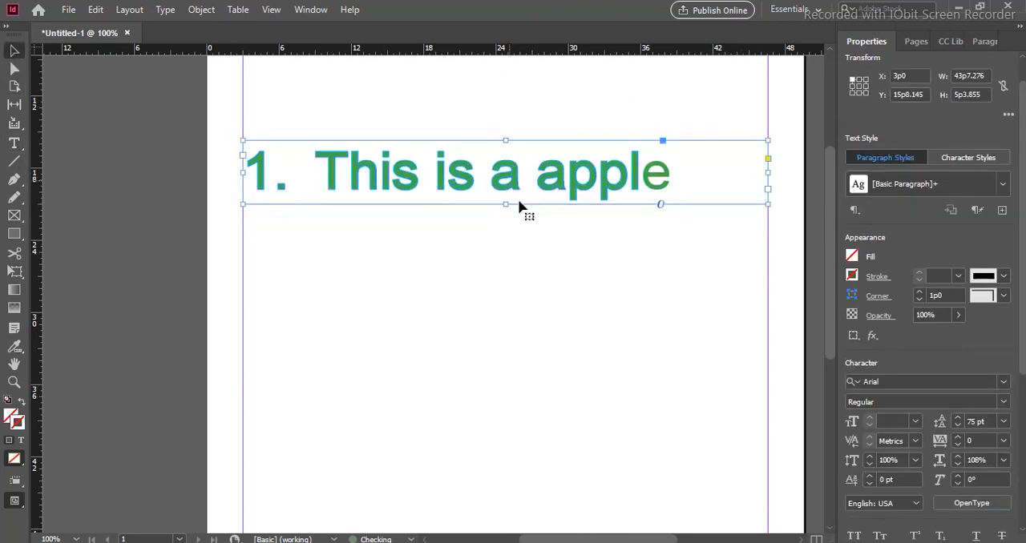
click(526, 305)
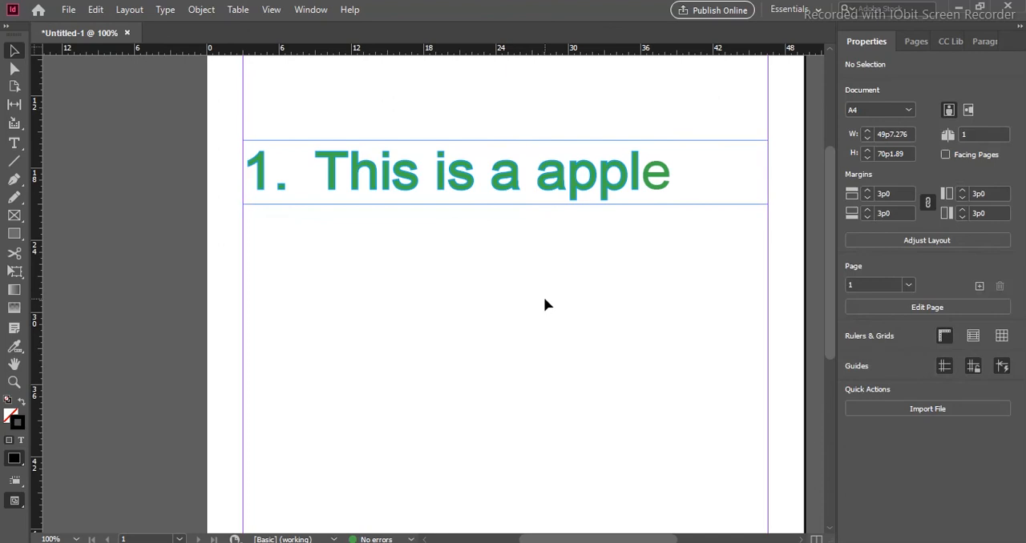
- Try underline and All Caps formatting on the whole sentence "This is a apple", switching each one off again
click(554, 184)
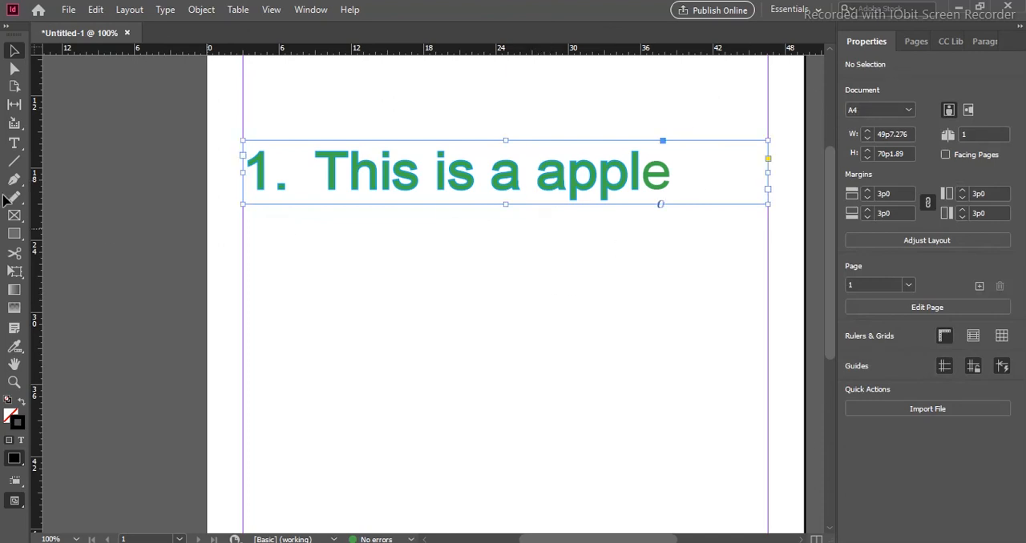
click(16, 145)
drag(669, 171, 325, 174)
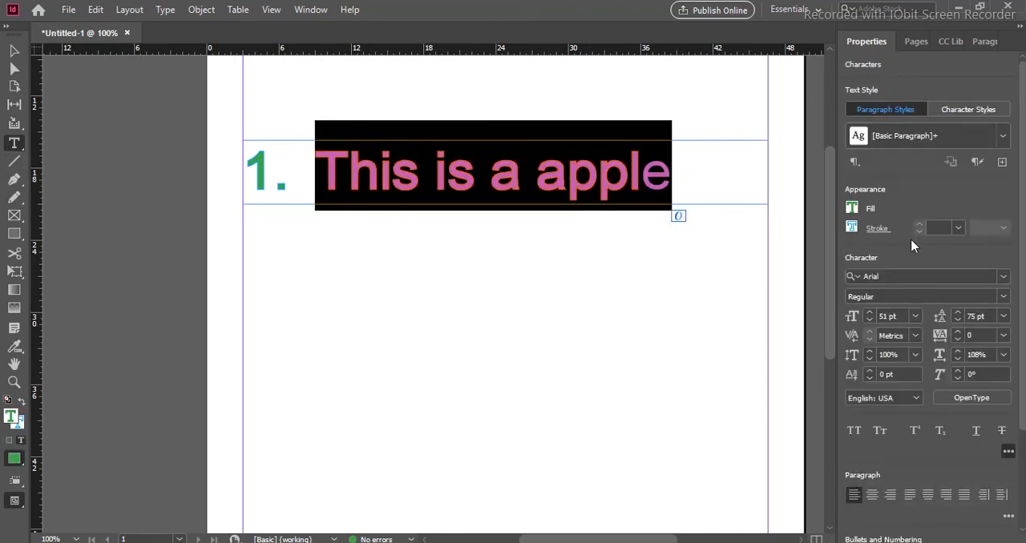
scroll(934, 333, down, 3)
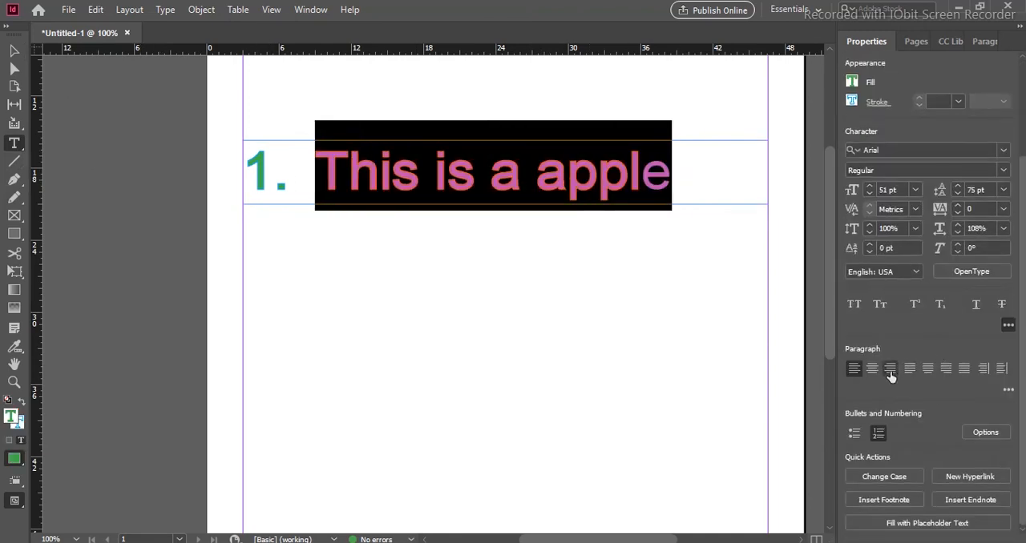
scroll(891, 375, up, 3)
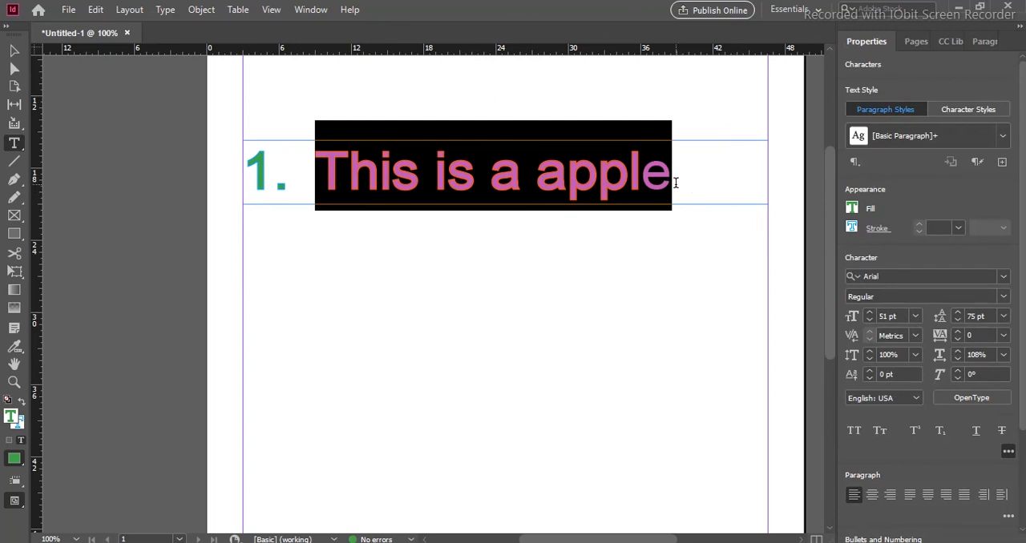
click(976, 432)
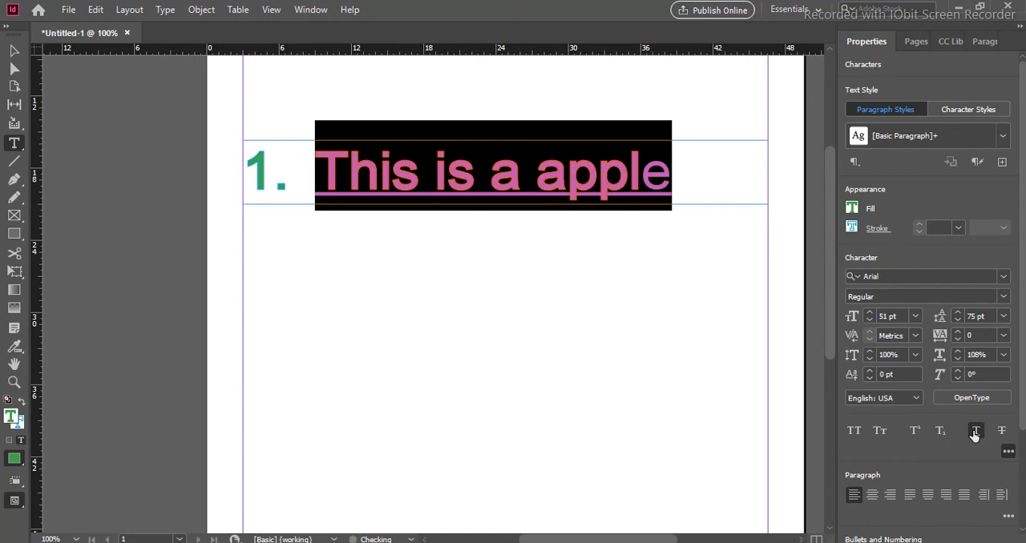
click(854, 432)
click(854, 432)
click(977, 432)
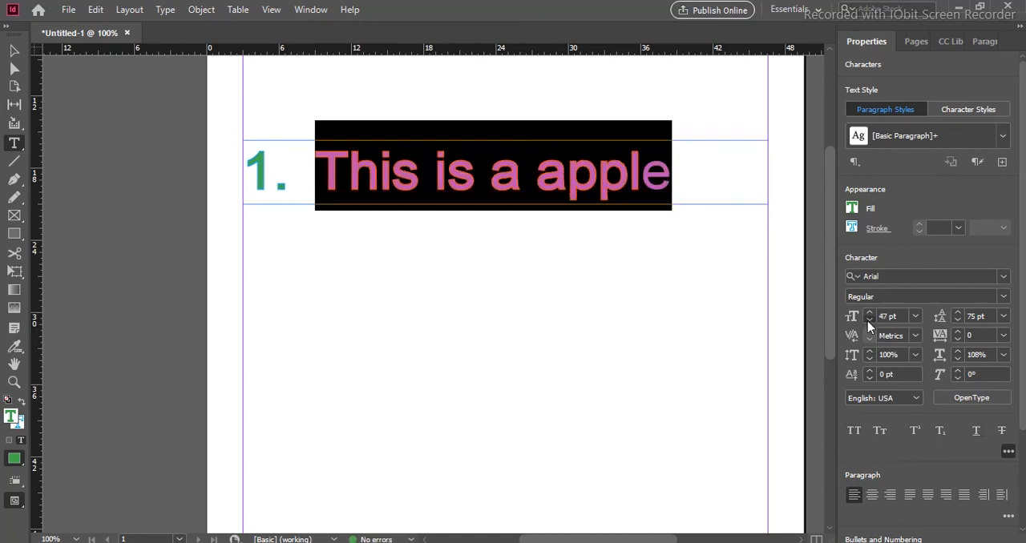
- Set the font size of "This is a apple" to 48 pt and deselect the text
click(868, 320)
click(868, 320)
click(867, 321)
click(868, 321)
click(867, 314)
click(867, 313)
click(867, 314)
click(868, 313)
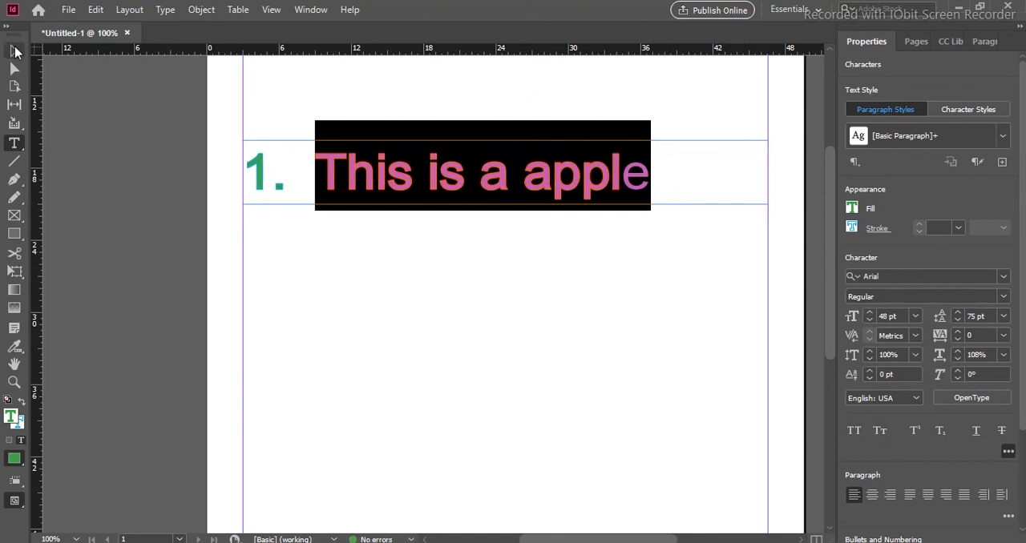
click(14, 50)
click(435, 307)
- Preview the page in full-screen presentation mode and return to the normal editing view
key(shift+w)
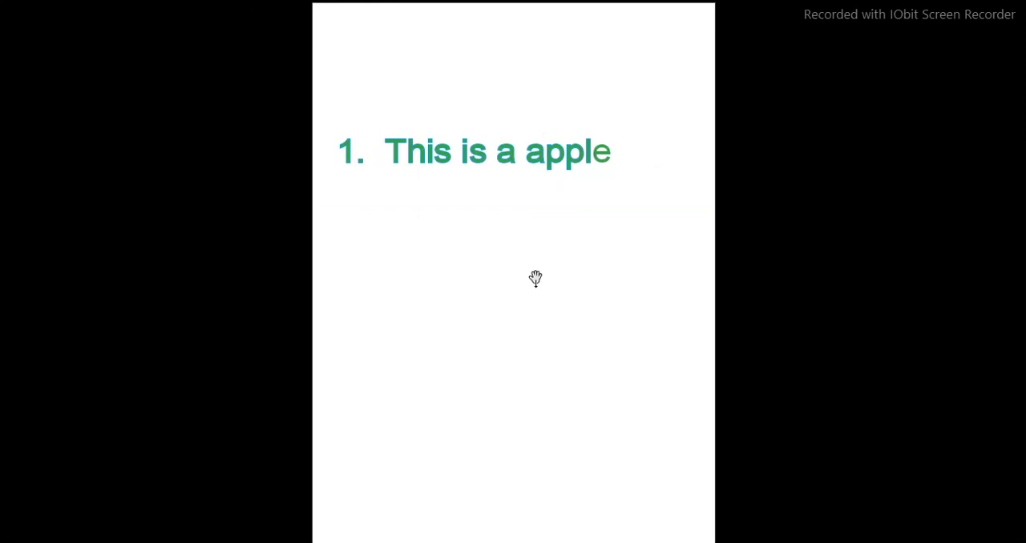
key(Escape)
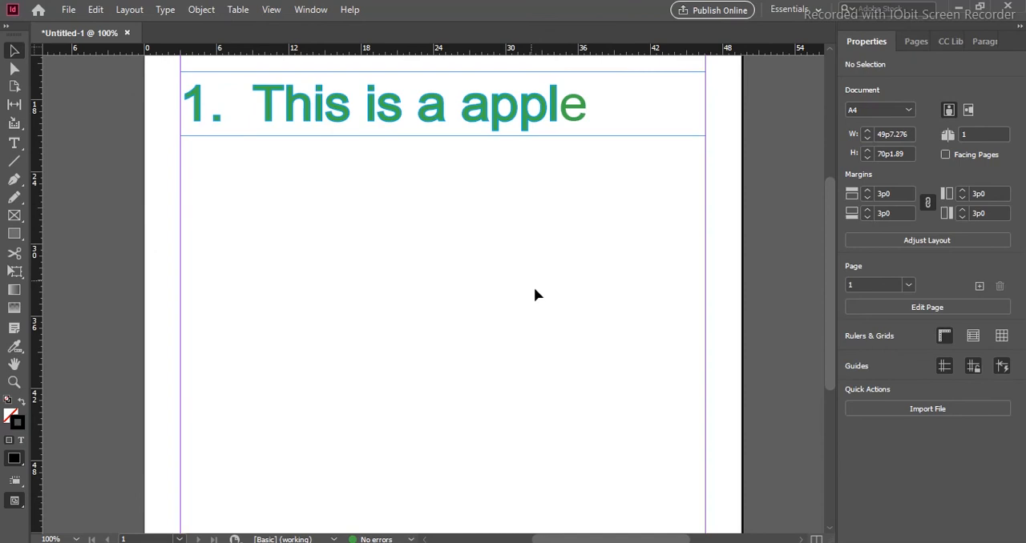
scroll(536, 296, up, 3)
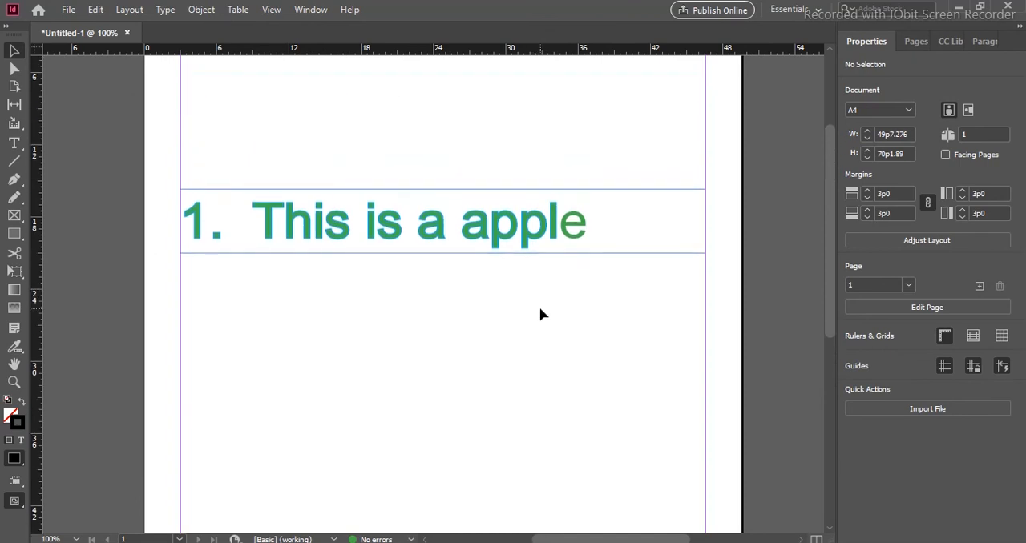